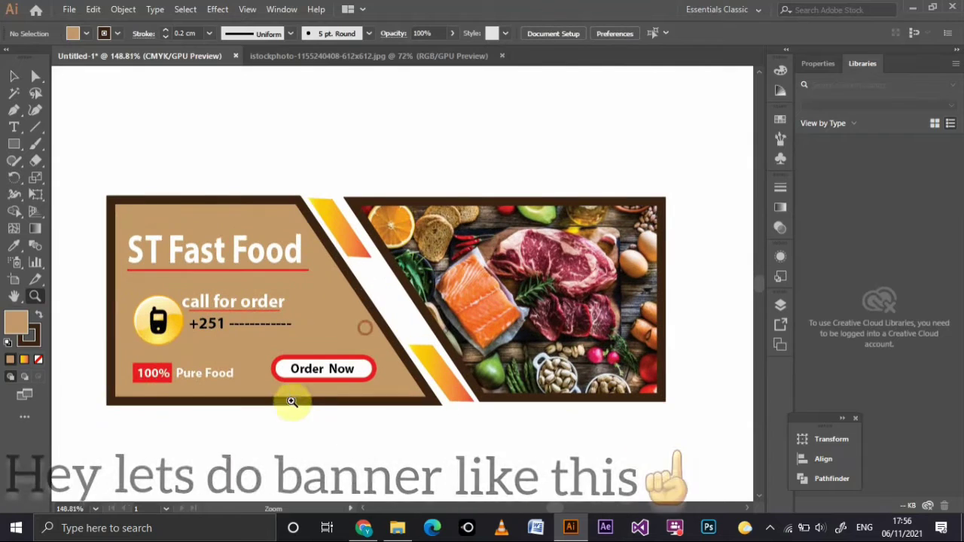
Leave the finished ST Fast Food banner and show the blank Untitled-1 artboard
key("v")
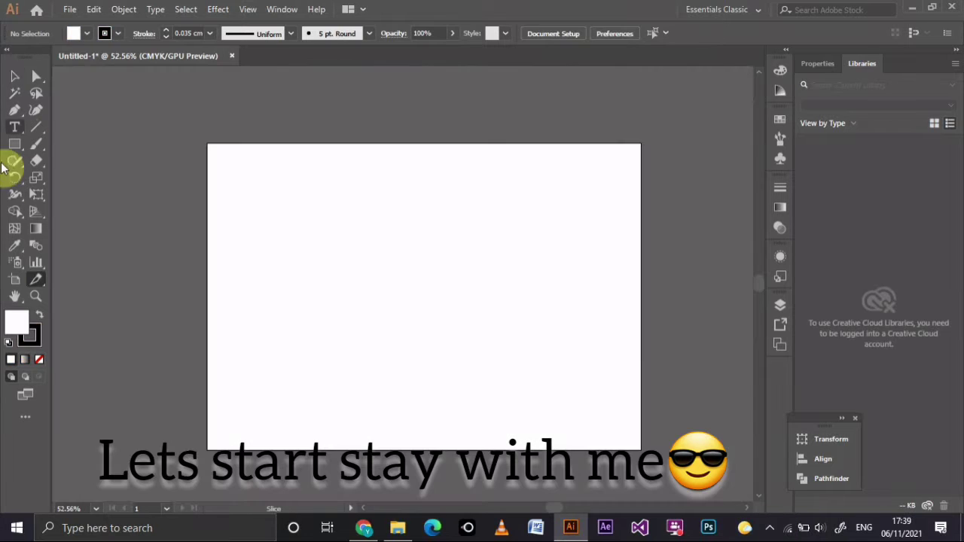
Draw a plain rectangle about 107 by 74 mm on the artboard
left_click(408, 280)
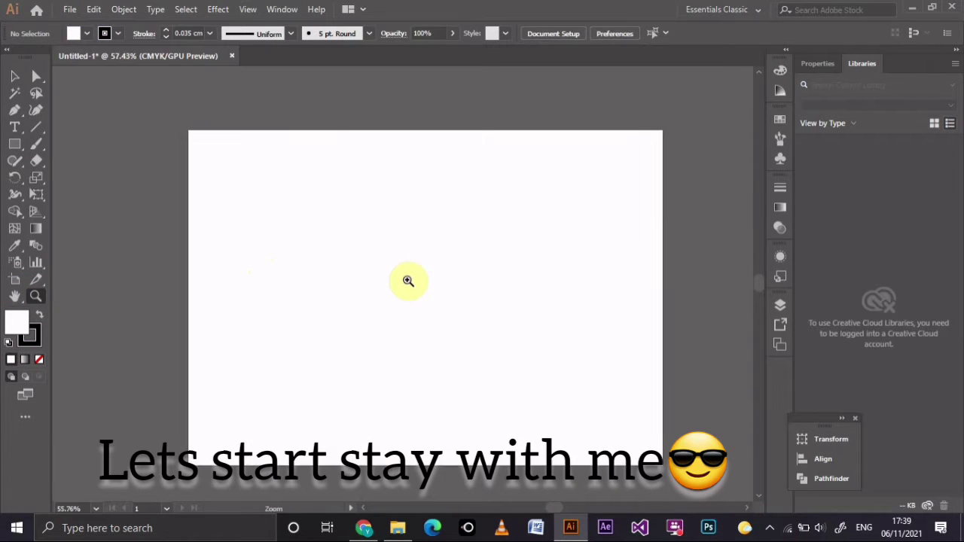
left_click(14, 76)
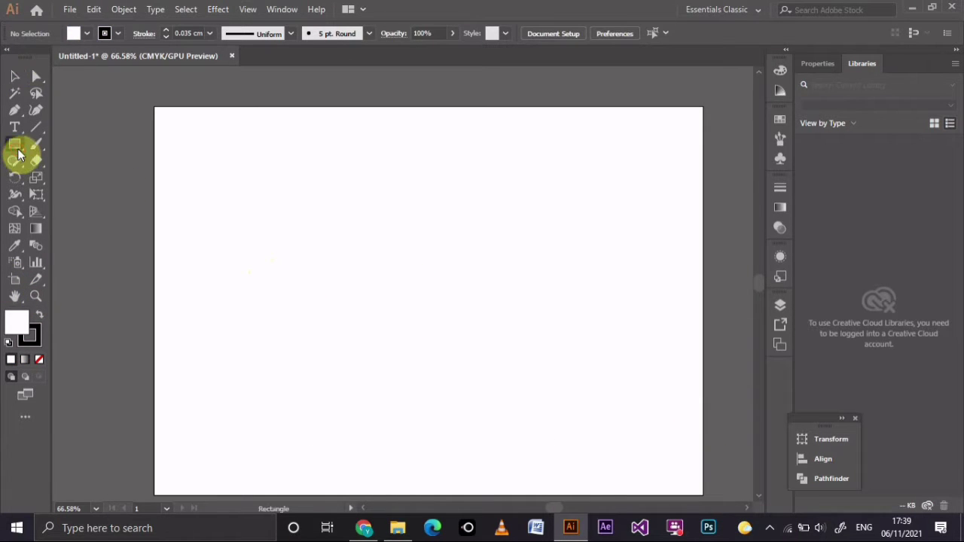
left_click(59, 160)
left_click_drag(67, 143, 53, 146)
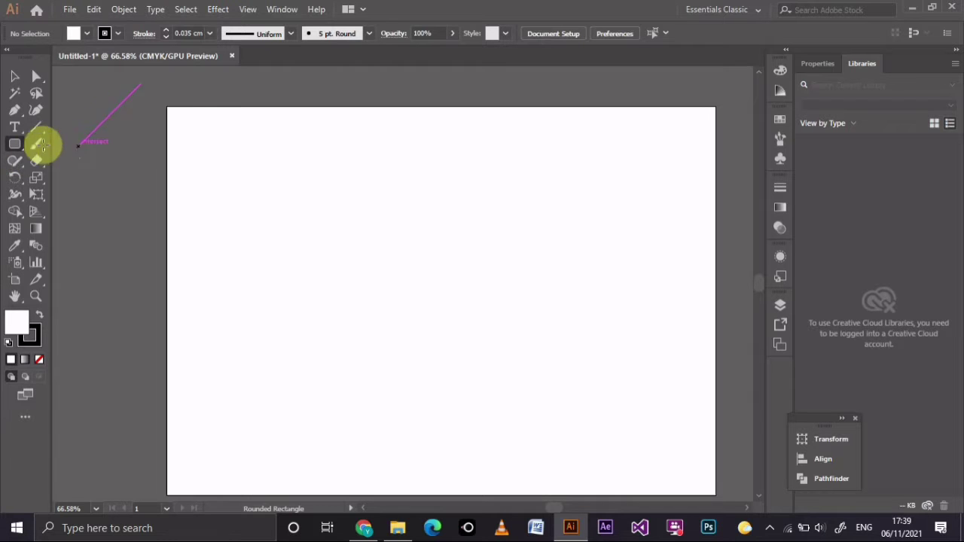
key("ctrl+z")
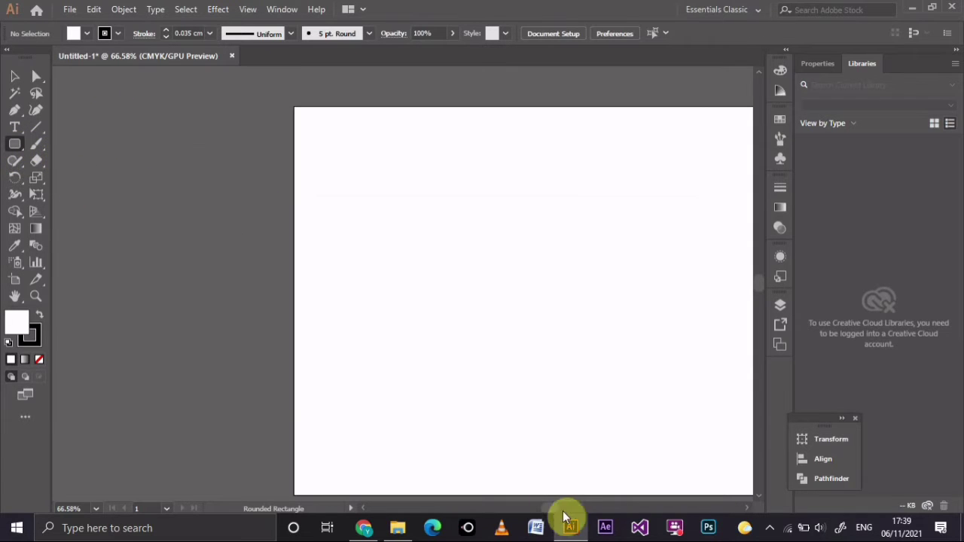
scroll(557, 500, "left", 5)
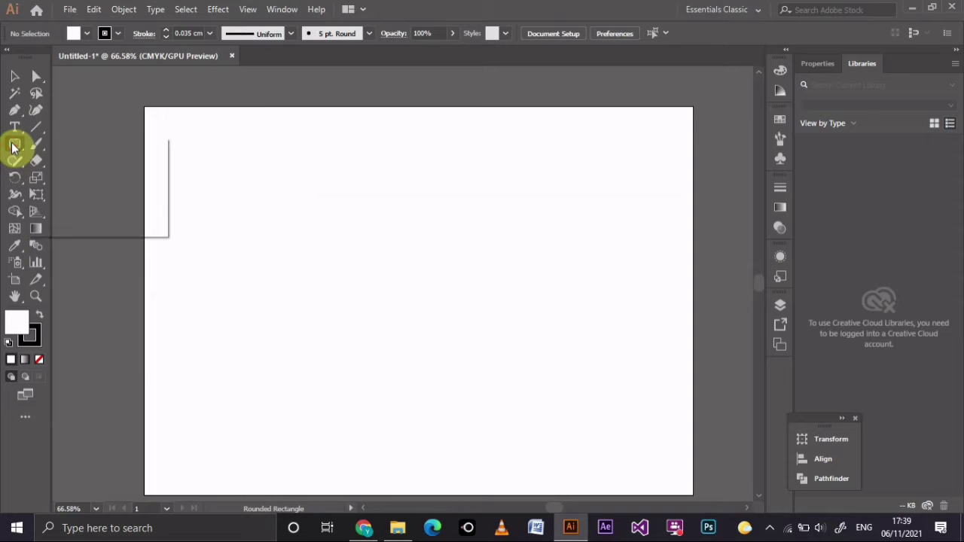
left_click_drag(13, 147, 65, 143)
left_click_drag(241, 203, 438, 339)
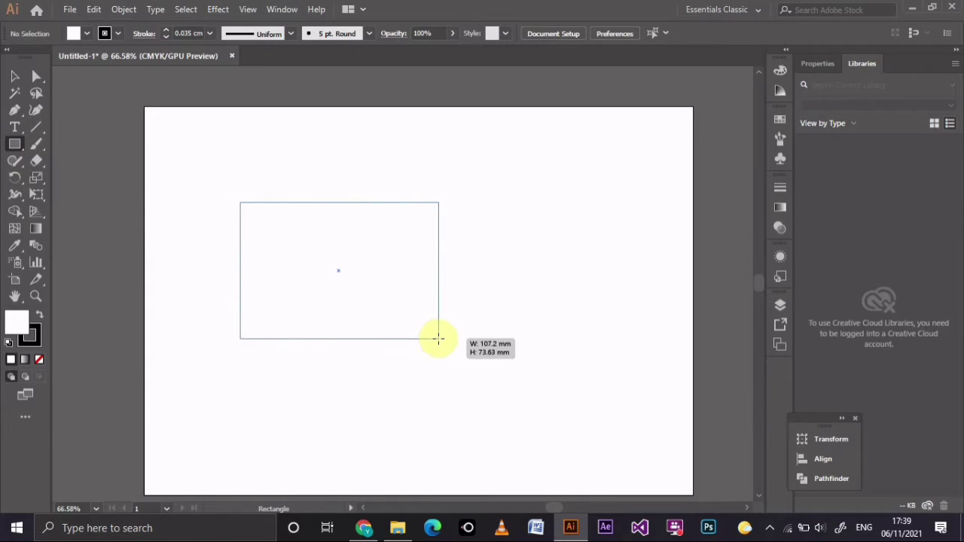
Fill the rectangle dark brown
left_click(86, 33)
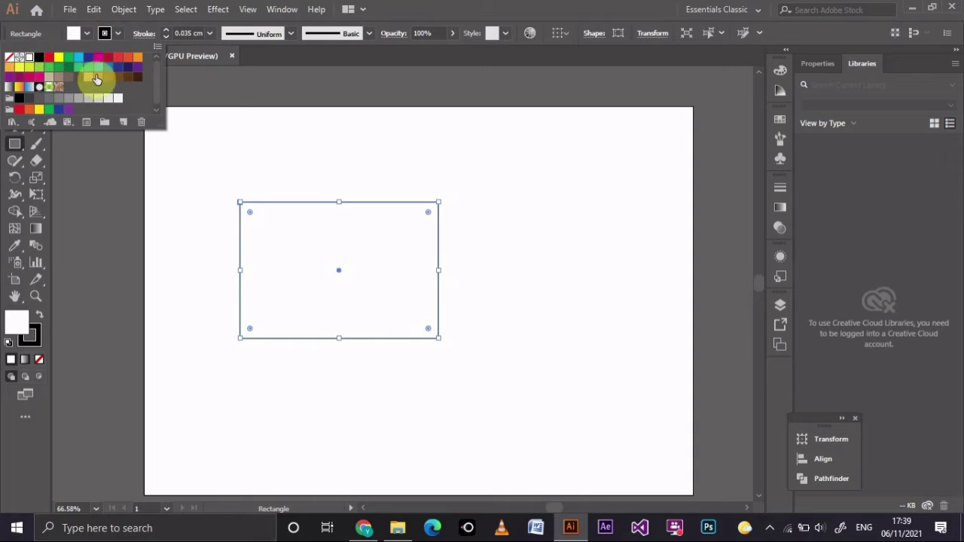
left_click(126, 79)
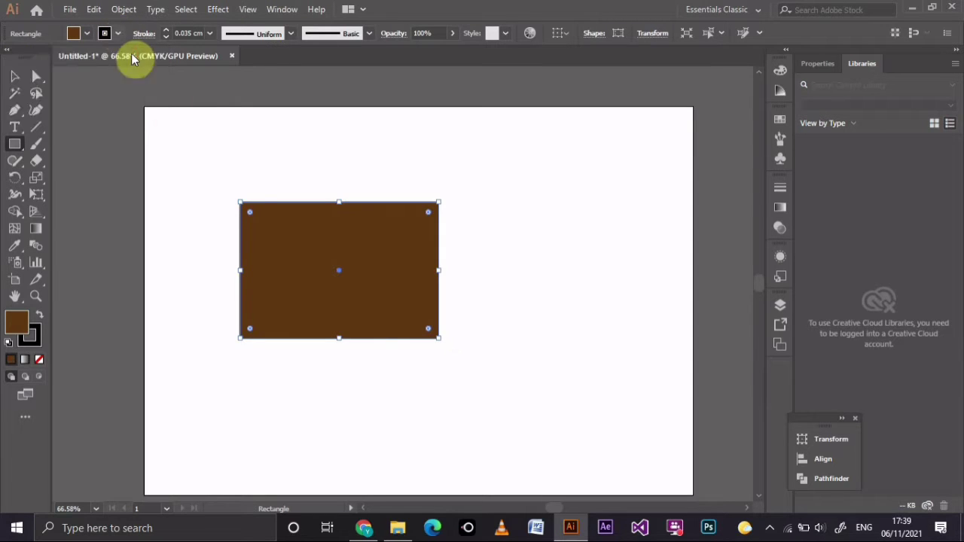
left_click(16, 76)
Reposition the brown rectangle and move its top-right corner left to slant the right edge
left_click_drag(305, 252, 265, 266)
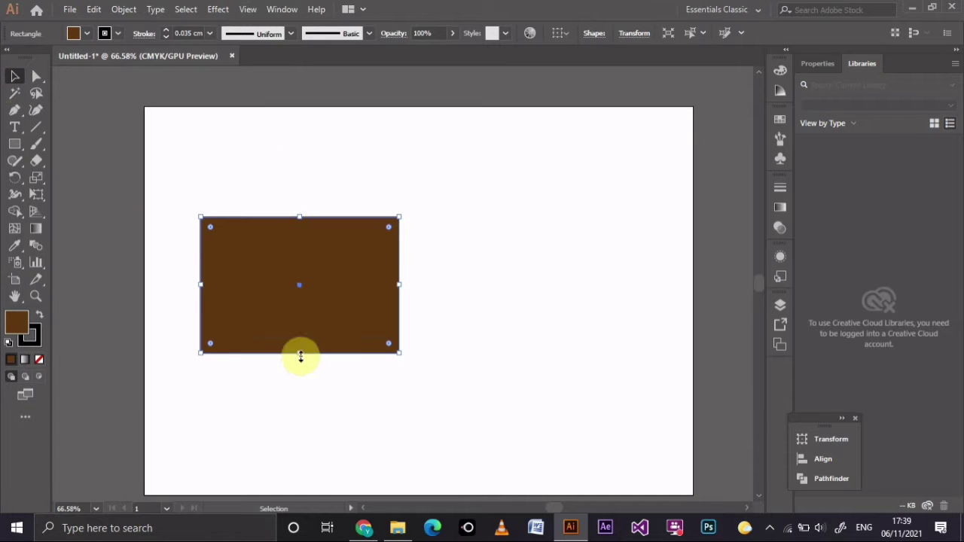
left_click_drag(329, 318, 338, 333)
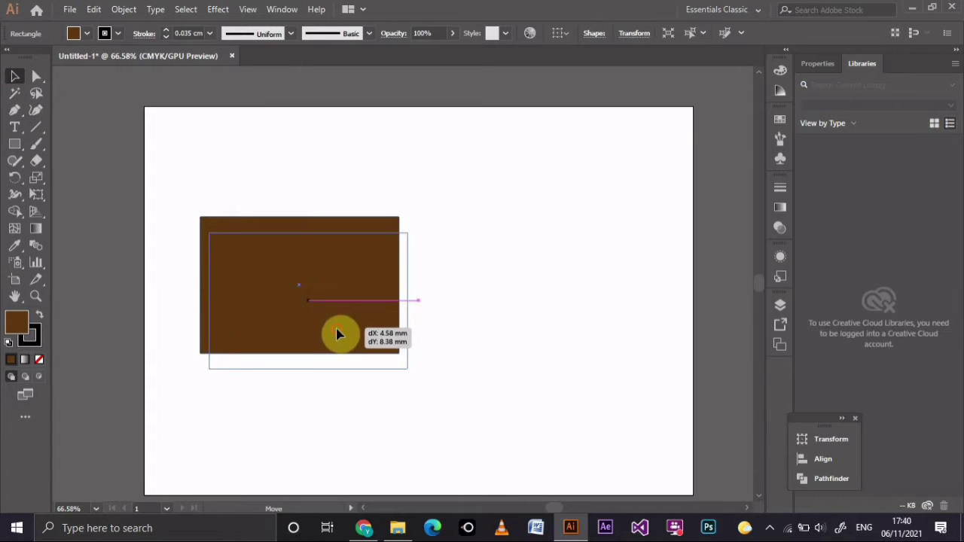
left_click(37, 76)
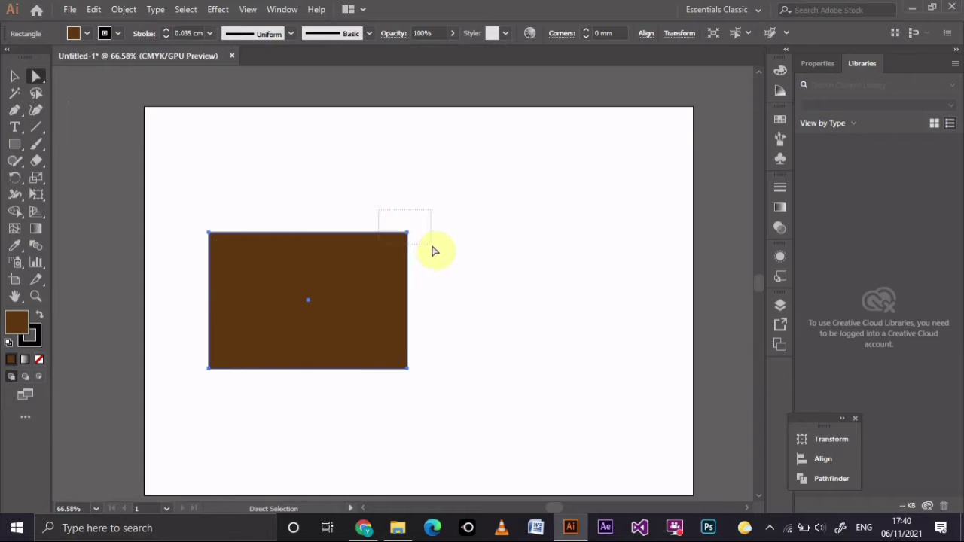
left_click_drag(432, 251, 419, 263)
key("shift+Left")
key("shift+Left")
key("shift+Left")
key("shift+Left")
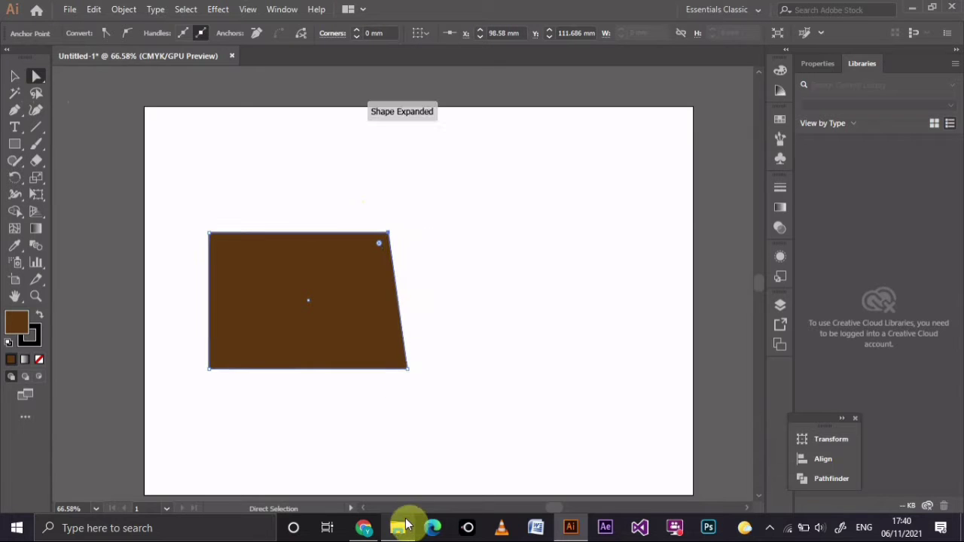
key("shift+Left")
key("shift+Left")
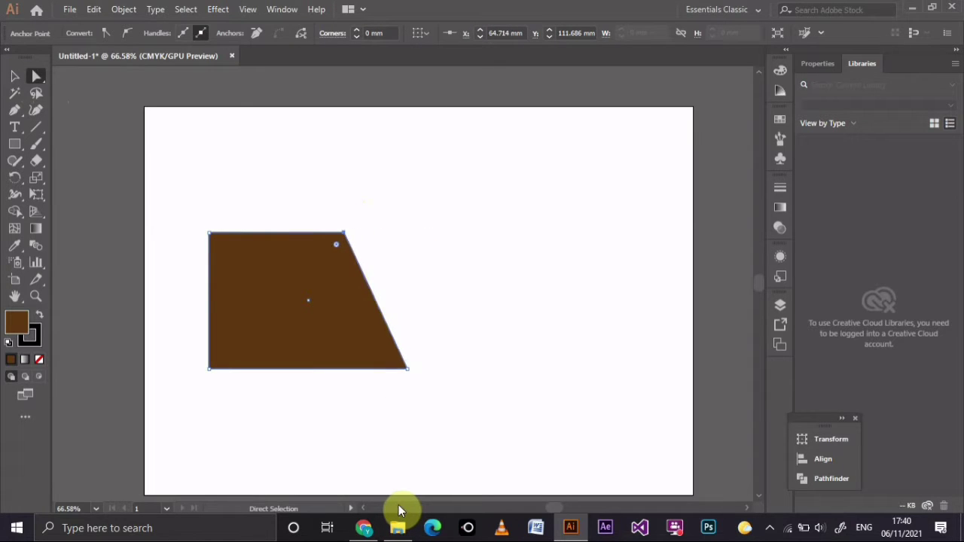
key("XF86AudioLowerVolume")
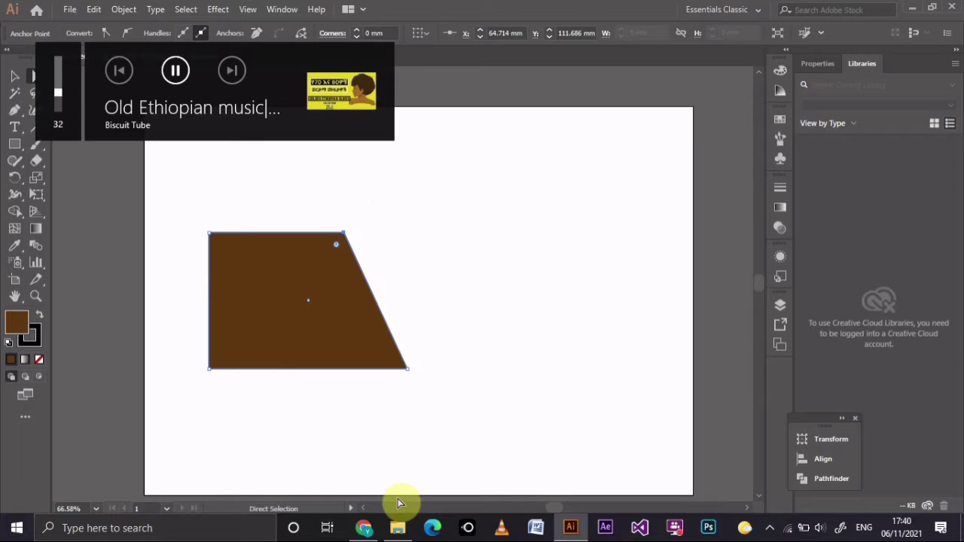
left_click(15, 76)
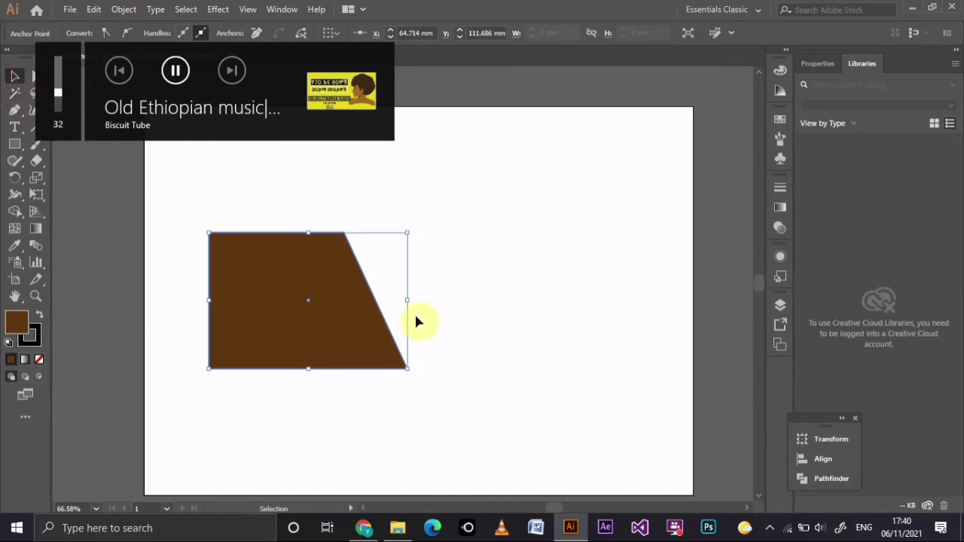
left_click(34, 77)
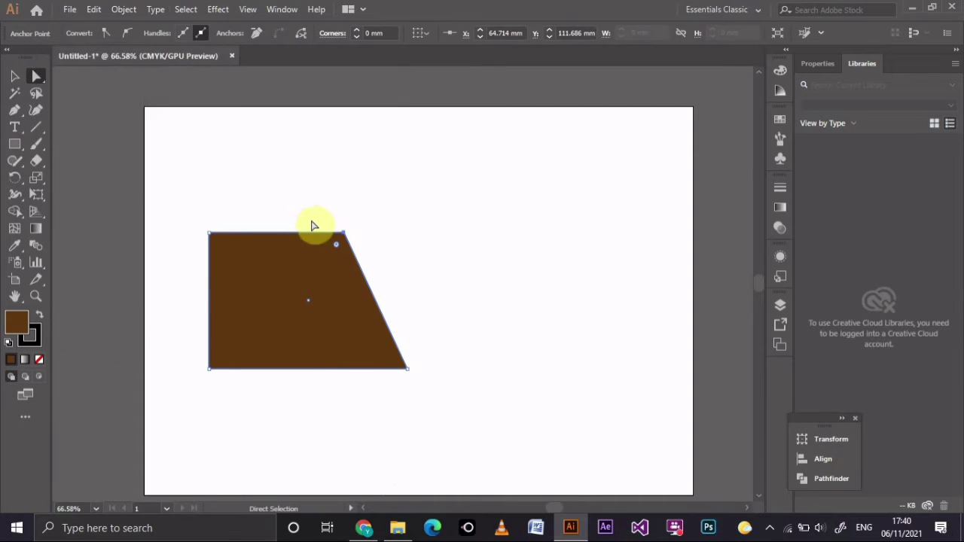
left_click_drag(326, 224, 309, 224)
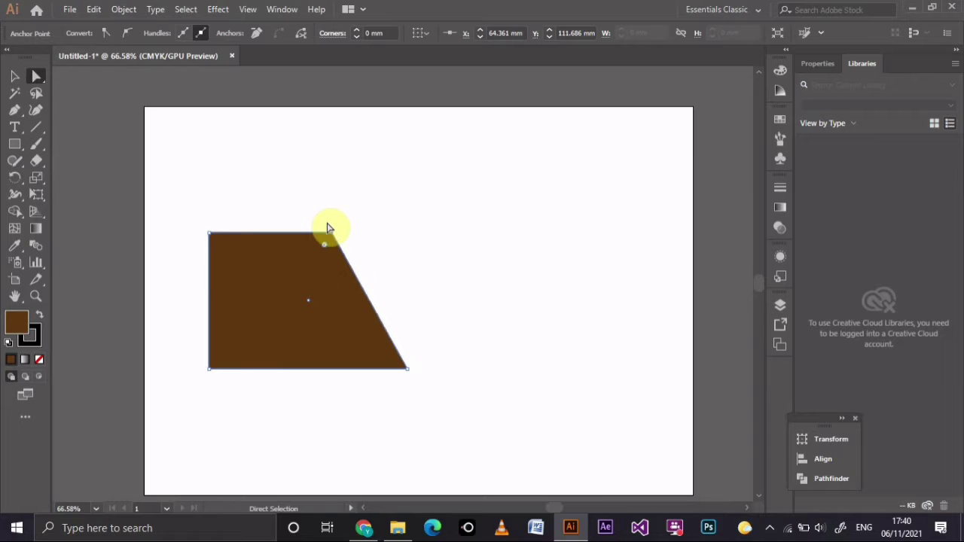
Raise the shape's bottom edge slightly and set its stroke to None
key("v")
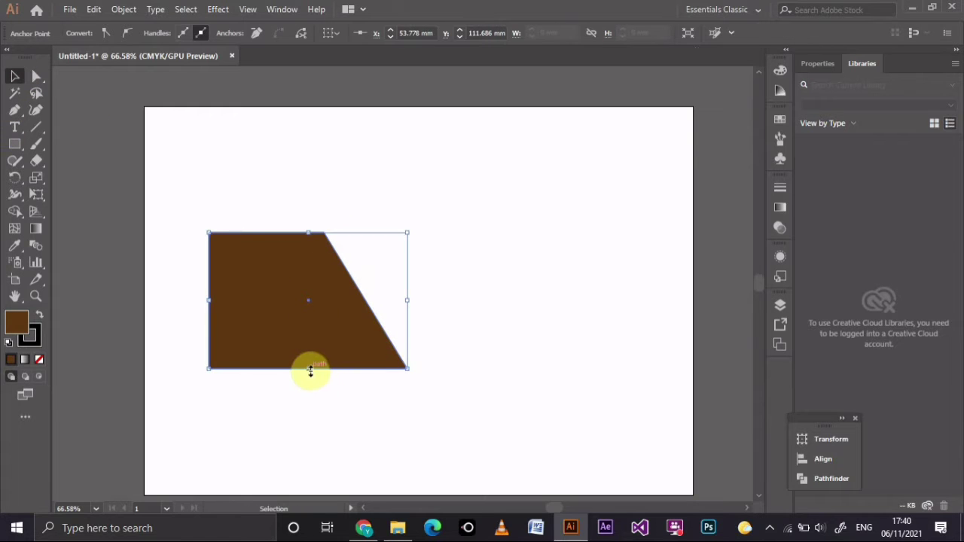
left_click_drag(310, 368, 309, 356)
left_click(346, 342)
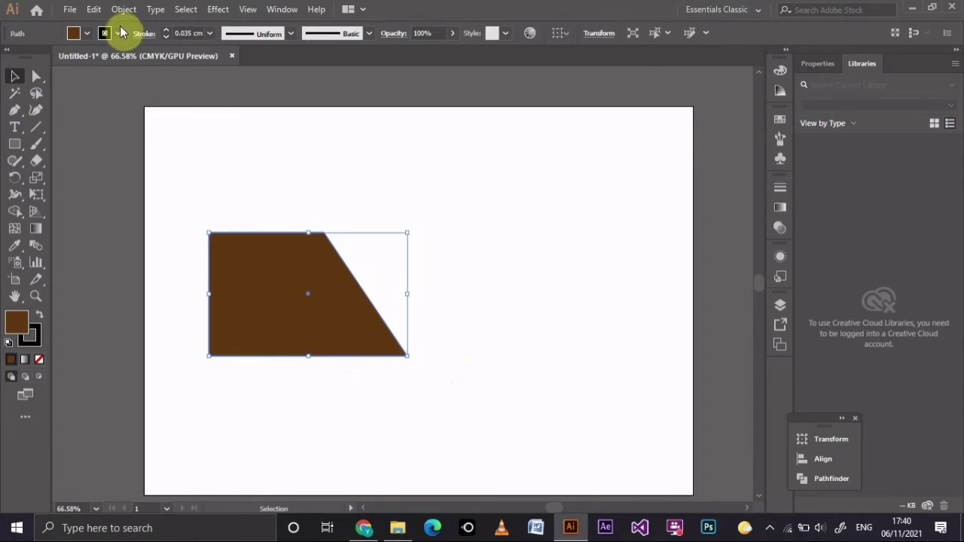
left_click(76, 34)
left_click(11, 63)
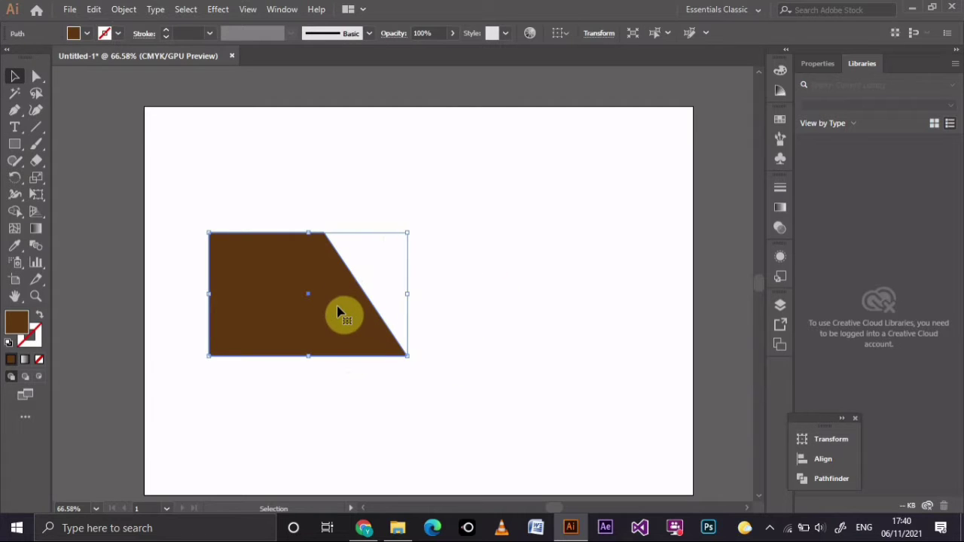
left_click(123, 9)
left_click(454, 210)
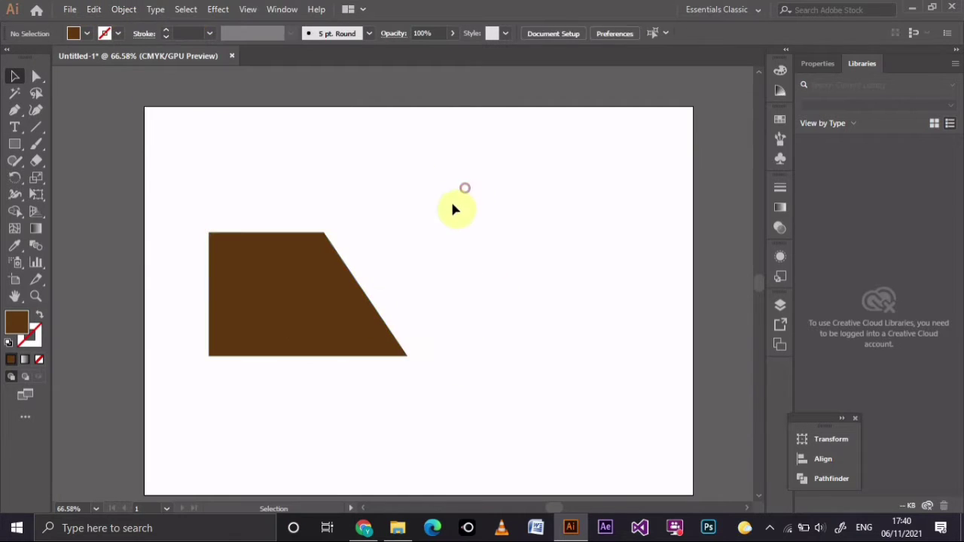
left_click(348, 304)
Duplicate the brown shape, mirror and flip the copy, and place it beside the original
left_click_drag(348, 305, 504, 290)
right_click(491, 222)
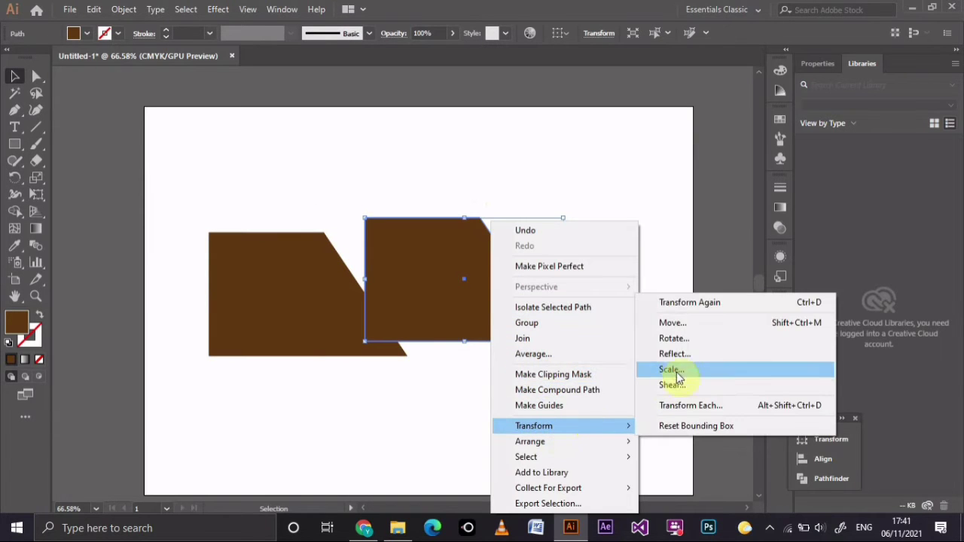
left_click(663, 353)
left_click(810, 322)
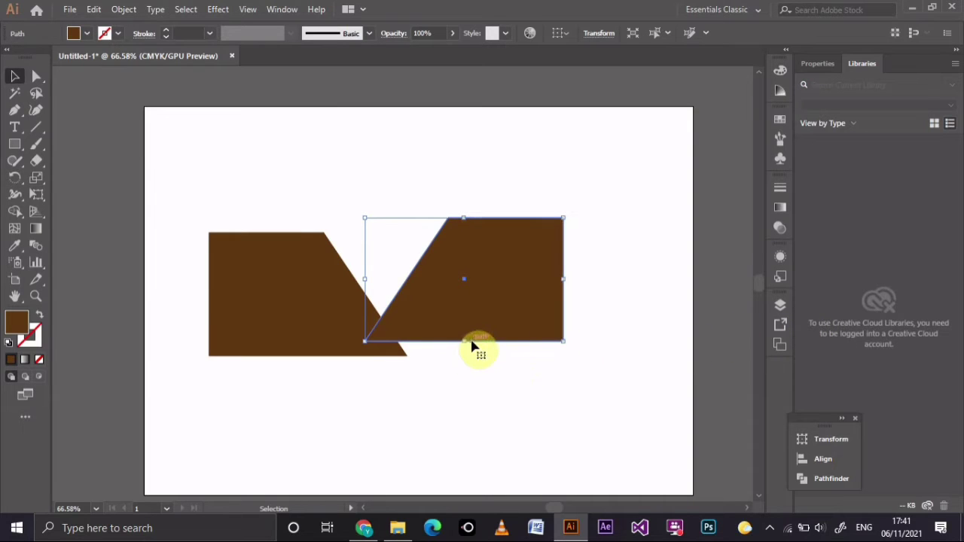
left_click_drag(464, 343, 461, 91)
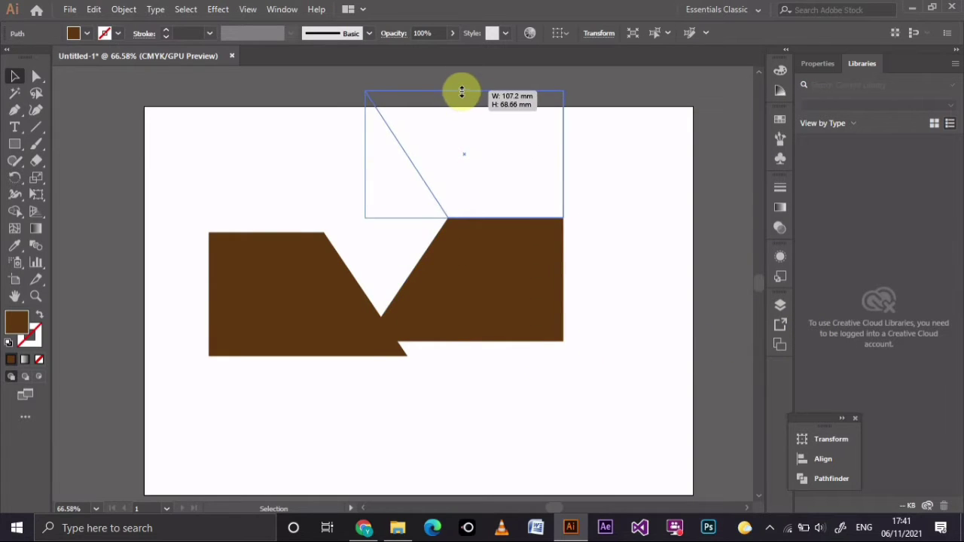
left_click_drag(487, 173, 476, 310)
left_click_drag(454, 358, 455, 357)
left_click(458, 385)
Nudge both brown pieces to leave an even, narrow diagonal white gap between them
mouse_move(498, 316)
left_mouse_down()
mouse_move(483, 323)
mouse_move(481, 315)
left_mouse_up()
left_click(530, 426)
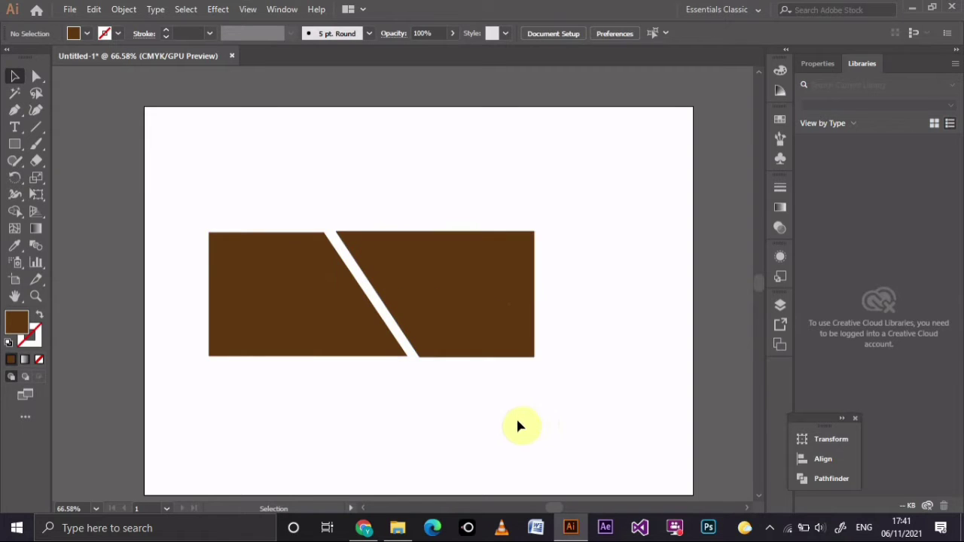
left_click_drag(356, 326, 356, 326)
left_click(474, 408)
left_click(342, 301)
left_click_drag(306, 301, 309, 304)
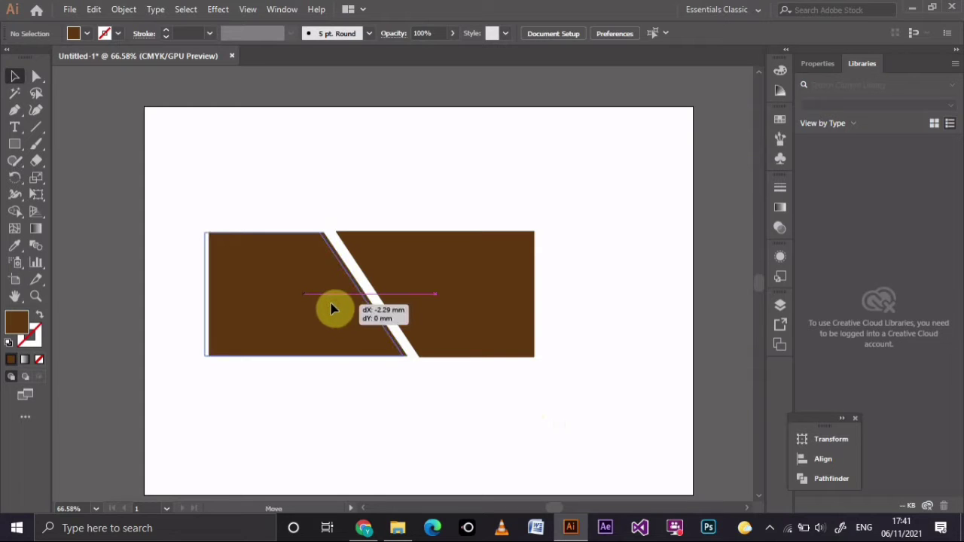
left_click_drag(334, 309, 329, 309)
key("ctrl+shift+a")
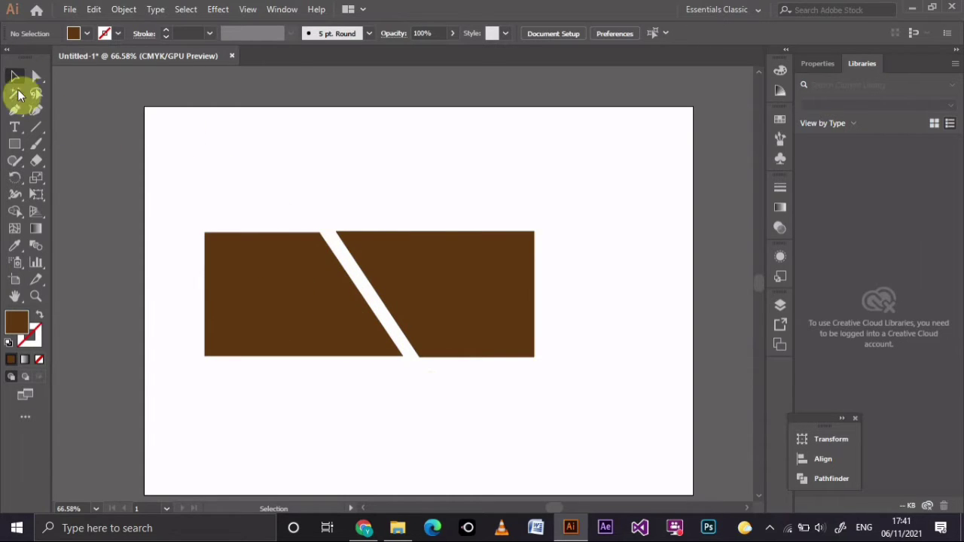
left_click(87, 33)
Fill the left piece cyan and move both pieces right and slightly down
left_click(282, 247)
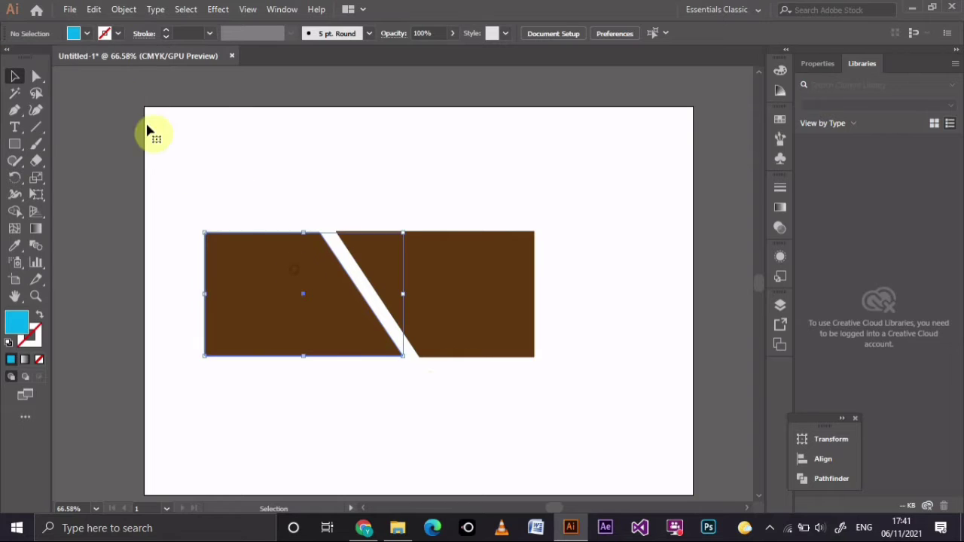
left_click(86, 33)
left_click(98, 67)
left_click(596, 264)
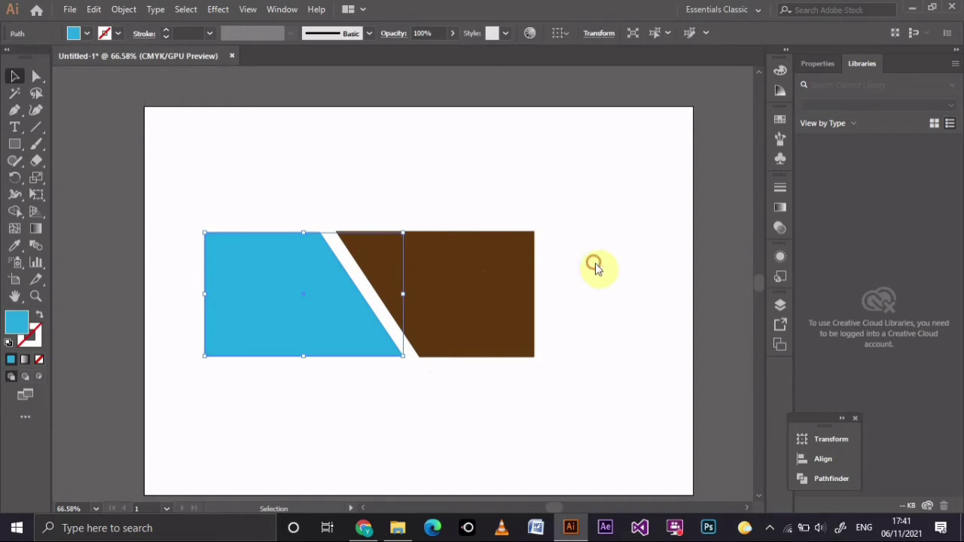
key("ctrl+shift+a")
mouse_move(184, 205)
left_mouse_down()
mouse_move(473, 355)
mouse_move(530, 365)
left_mouse_up()
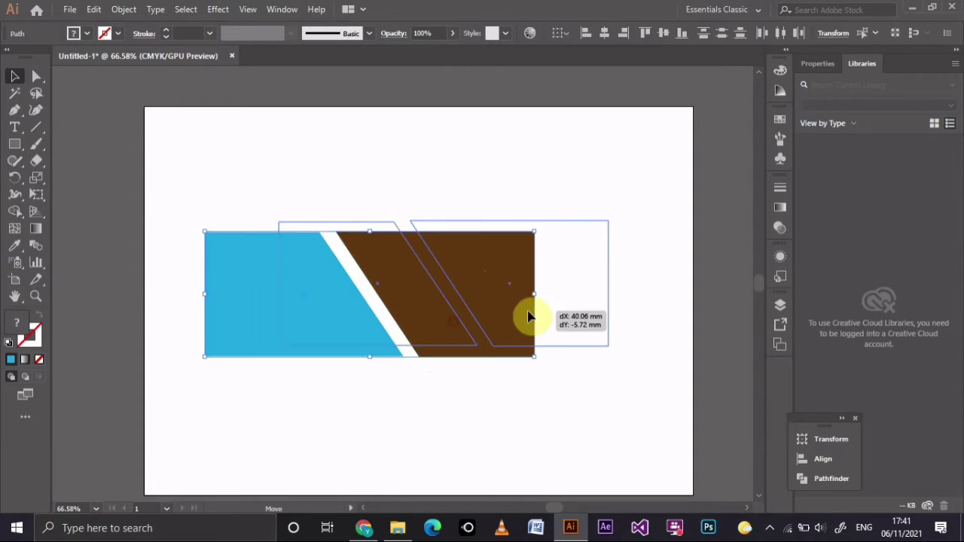
left_click(628, 356)
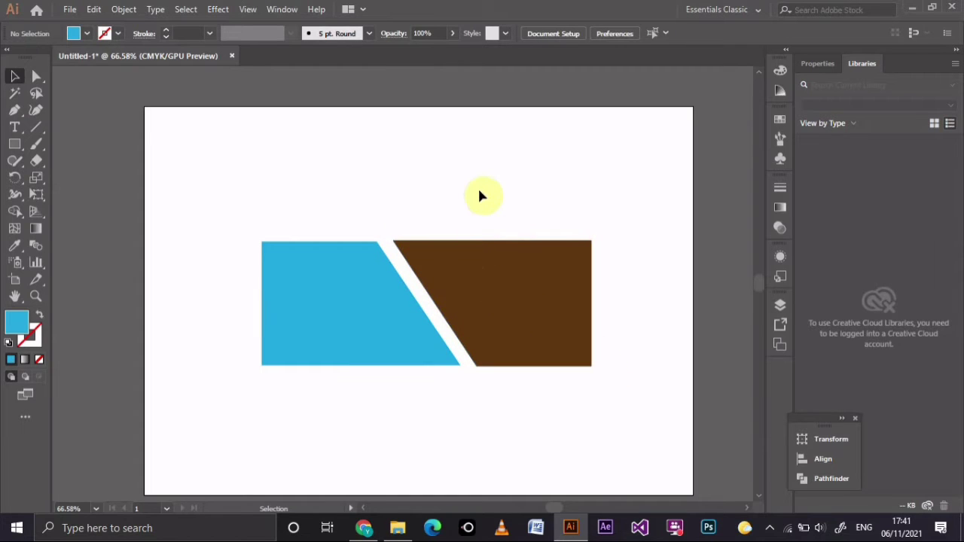
Give the left piece a yellow-to-red gradient fill
left_click(320, 310)
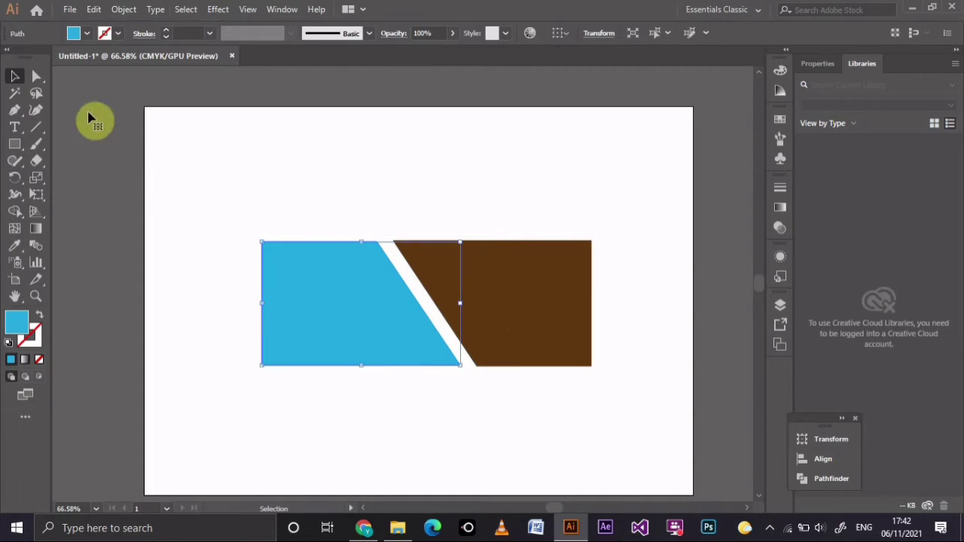
left_click(87, 33)
left_click(19, 90)
left_click(469, 213)
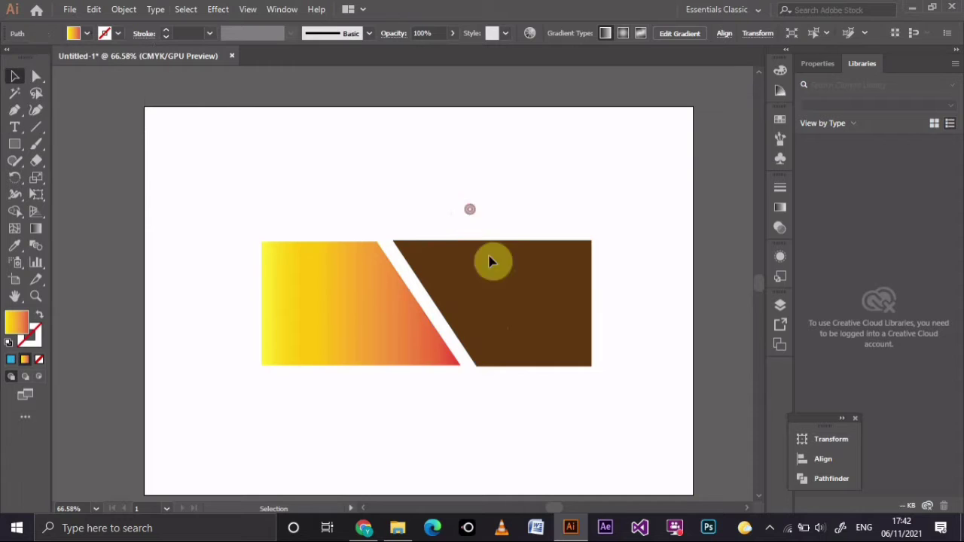
left_click(490, 260)
left_click(70, 9)
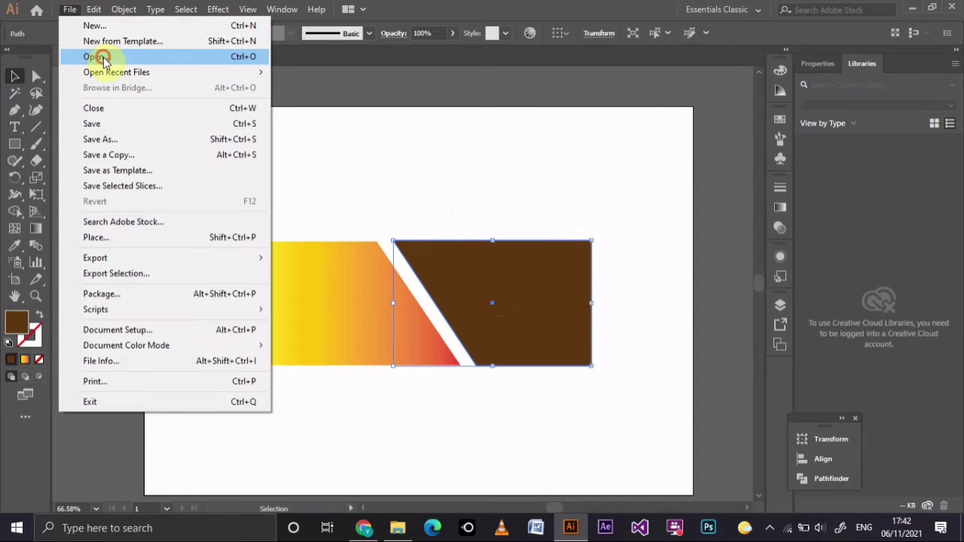
Open the istockphoto food image from the Downloads folder
left_click(98, 57)
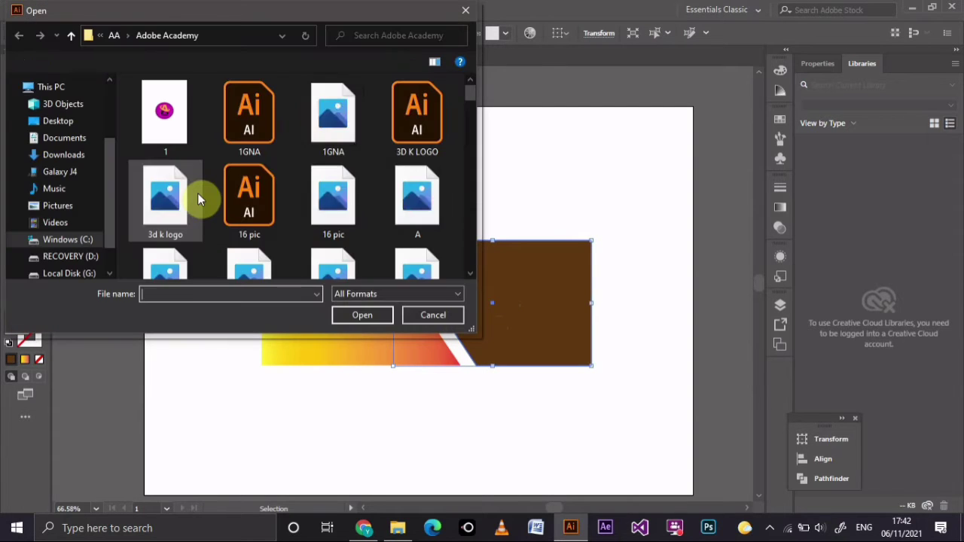
scroll(69, 189, "up", 3)
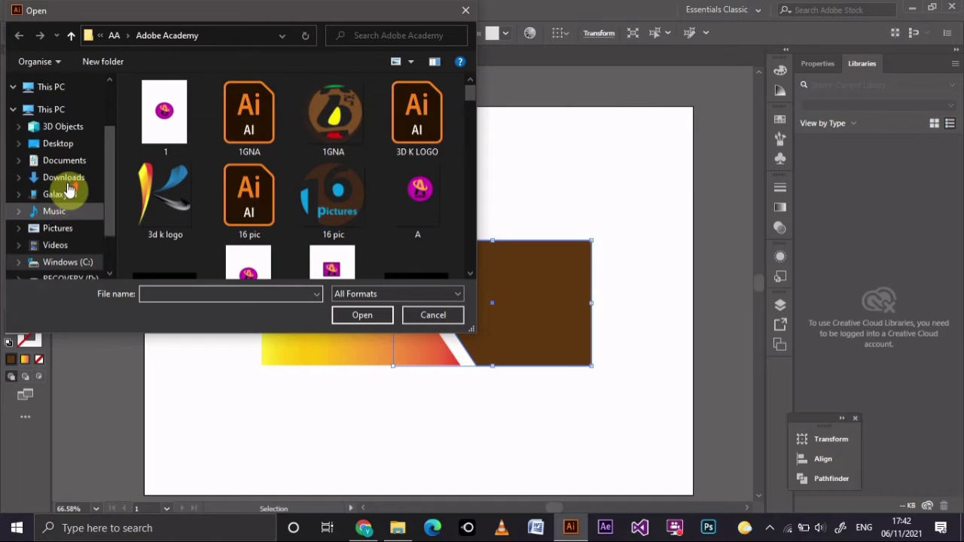
left_click(60, 256)
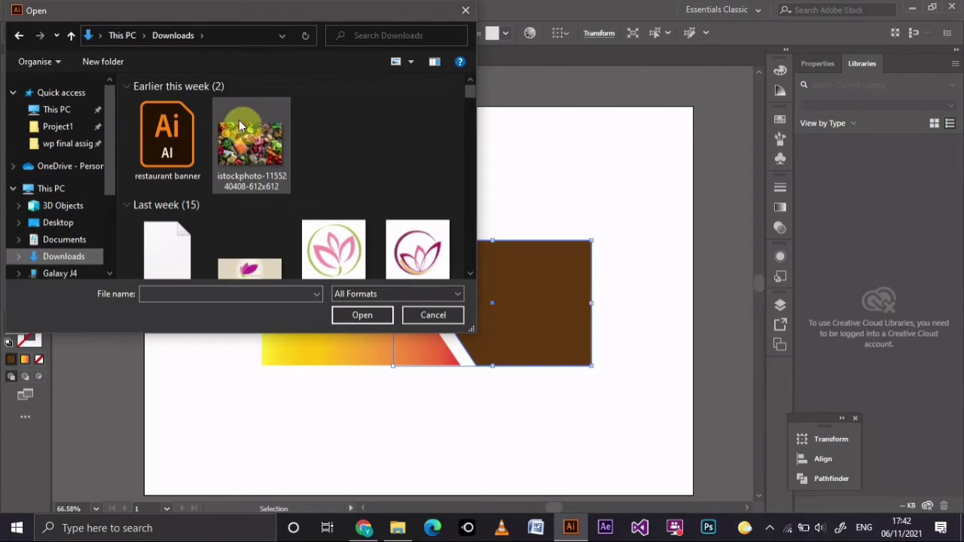
left_click(250, 143)
left_click(360, 315)
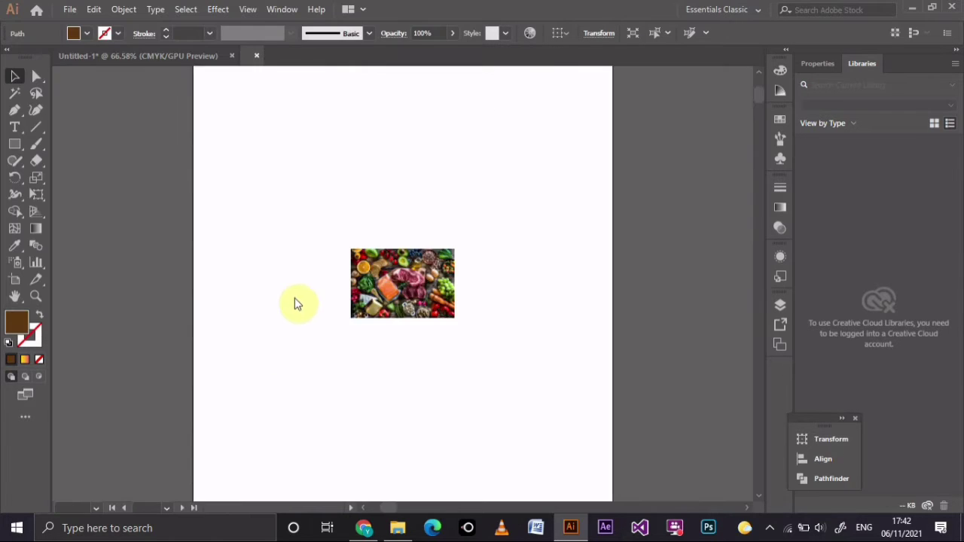
Bring the food photo into the banner and send it behind the right brown shape
mouse_move(403, 282)
left_mouse_down()
mouse_move(230, 123)
mouse_move(499, 287)
mouse_move(522, 286)
mouse_move(635, 374)
left_mouse_up()
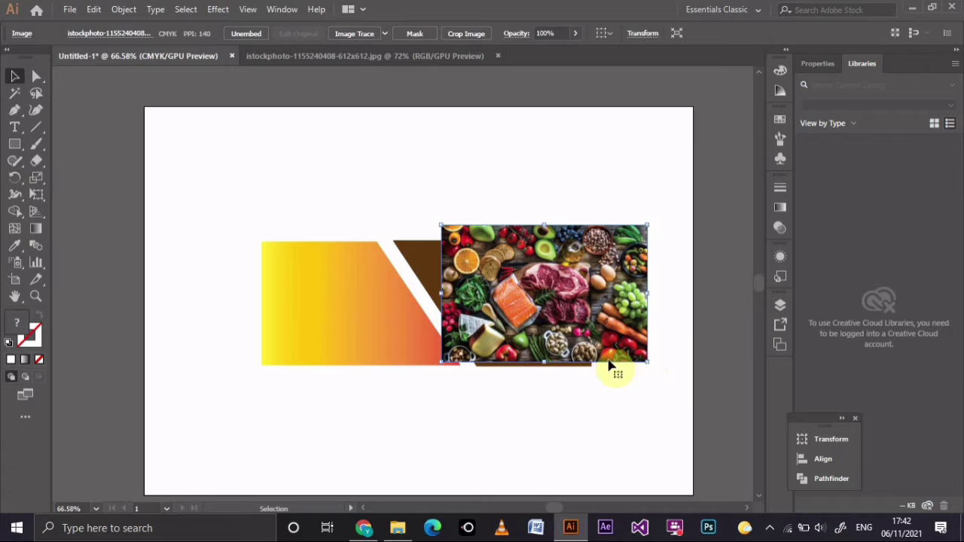
left_click(437, 284)
left_click_drag(582, 286, 583, 280)
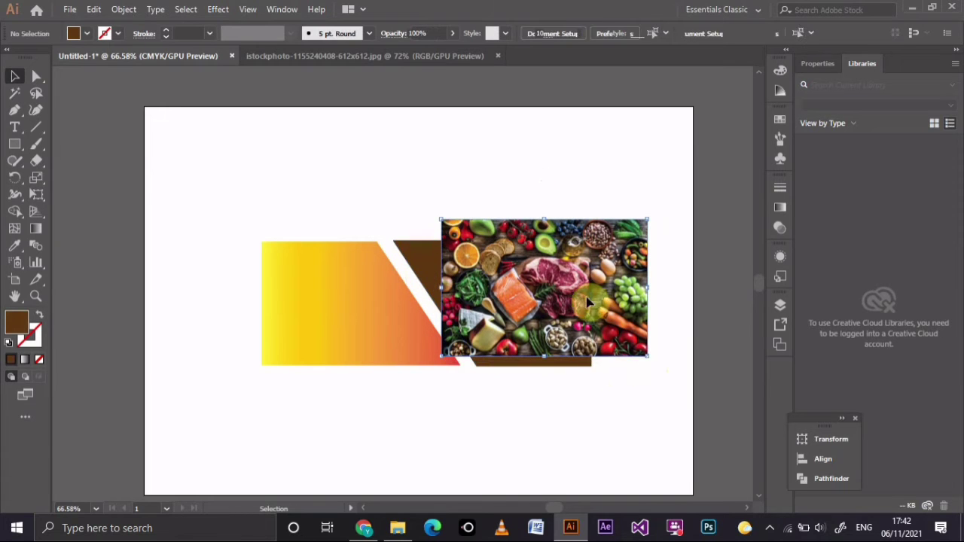
right_click(584, 296)
left_click(768, 459)
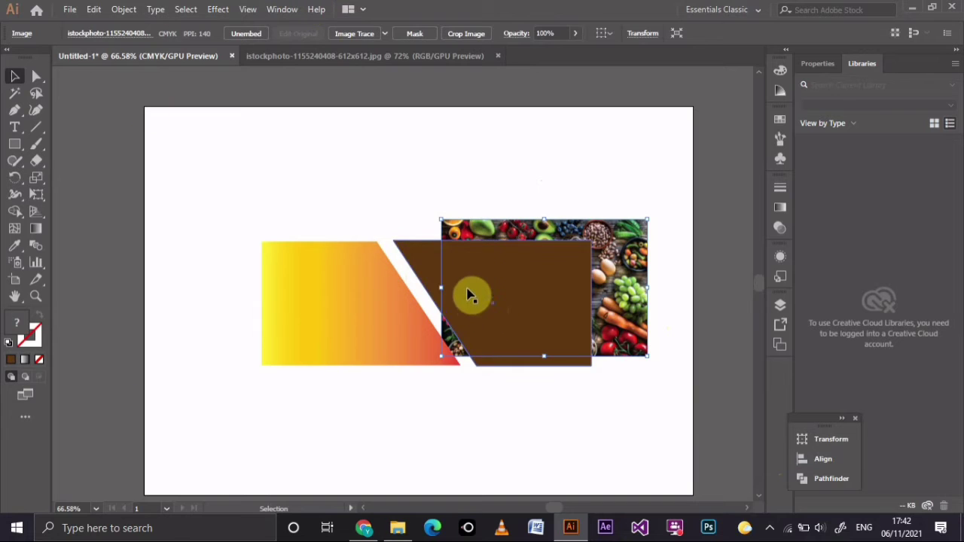
Clip the photo to the right brown shape with a clipping mask
mouse_move(402, 182)
left_mouse_down()
mouse_move(542, 277)
mouse_move(537, 270)
left_mouse_up()
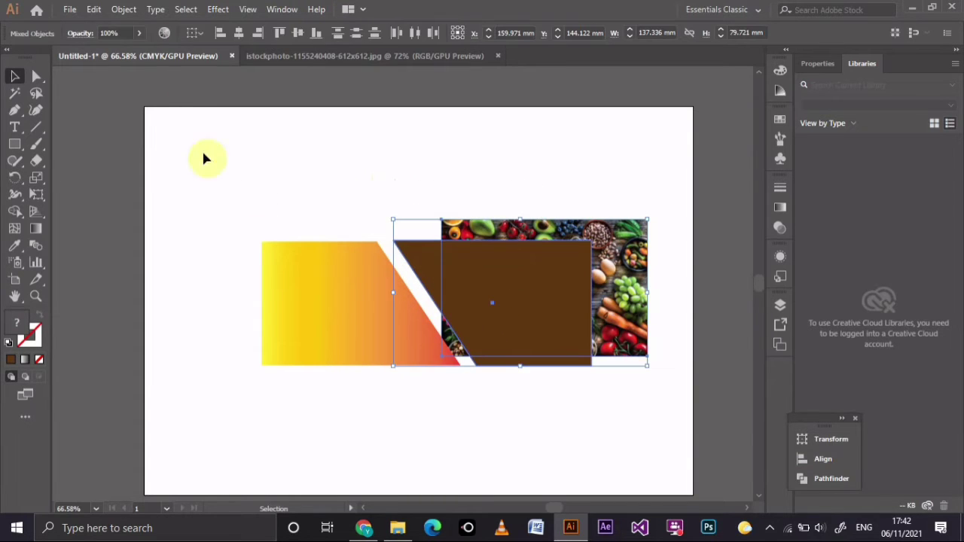
left_click(124, 9)
mouse_move(193, 485)
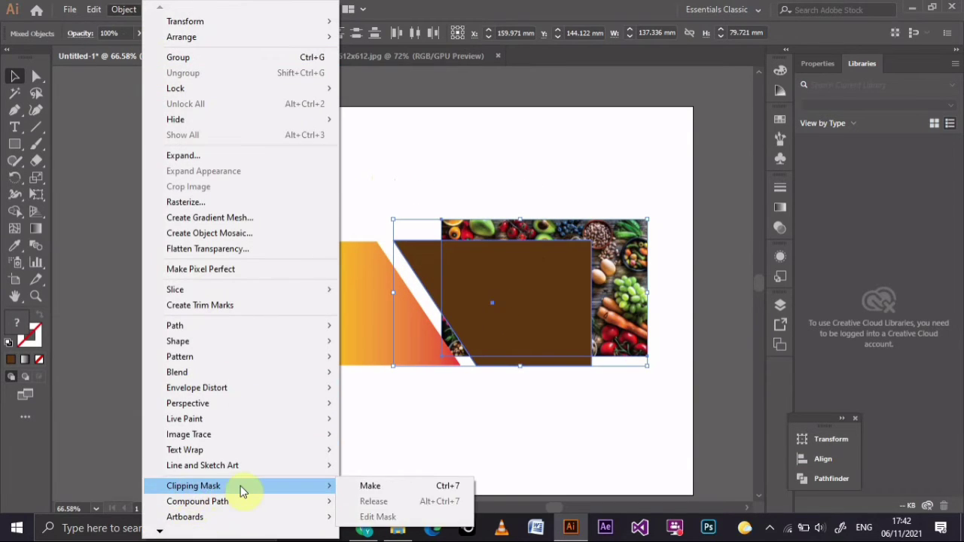
left_click(384, 489)
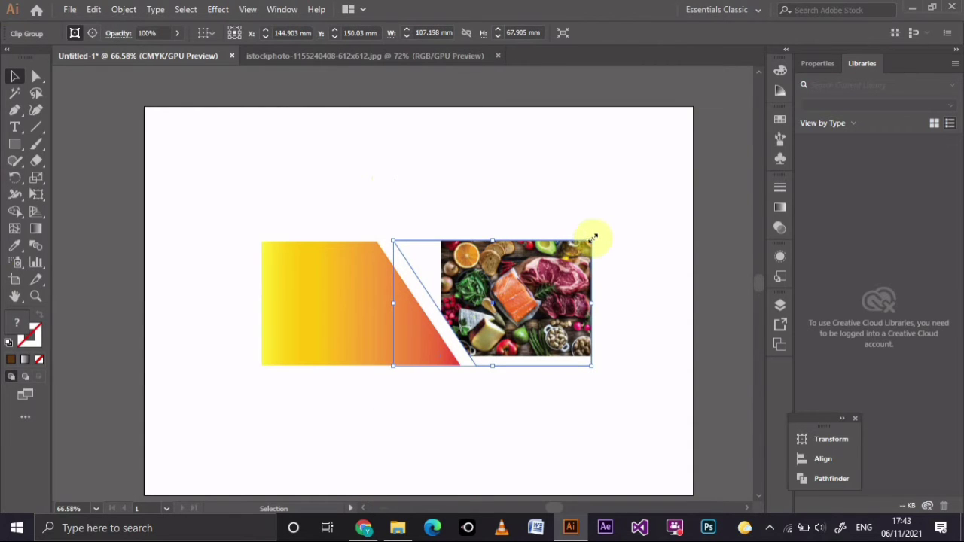
left_click_drag(591, 239, 640, 208)
left_click_drag(584, 289, 560, 303)
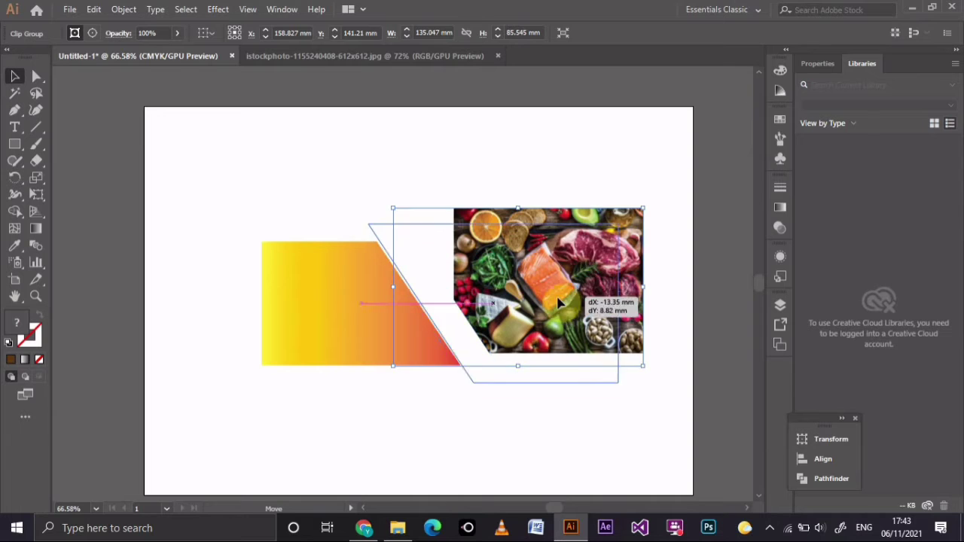
key("ctrl+z")
key("ctrl+z")
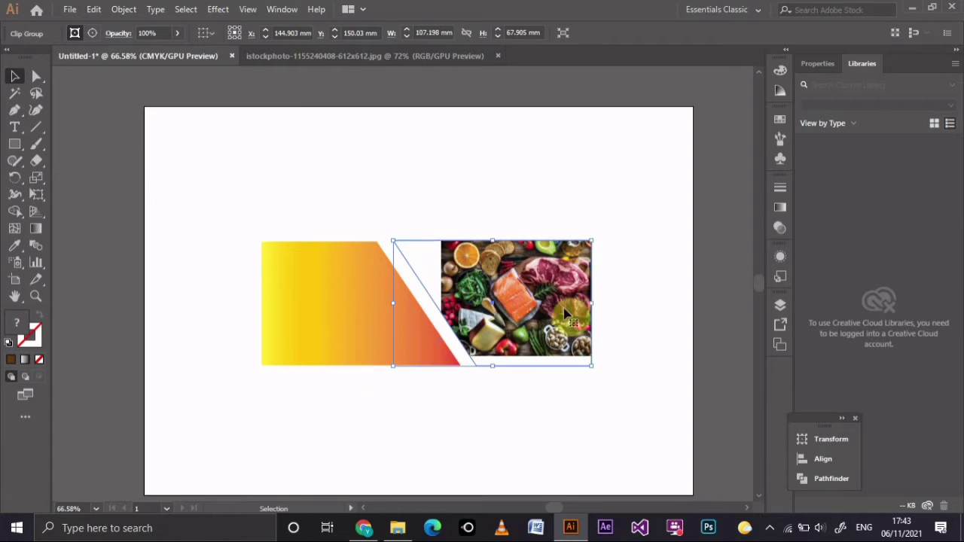
Enlarge the photo inside the clip and shift it left to fill the shape
left_click(93, 32)
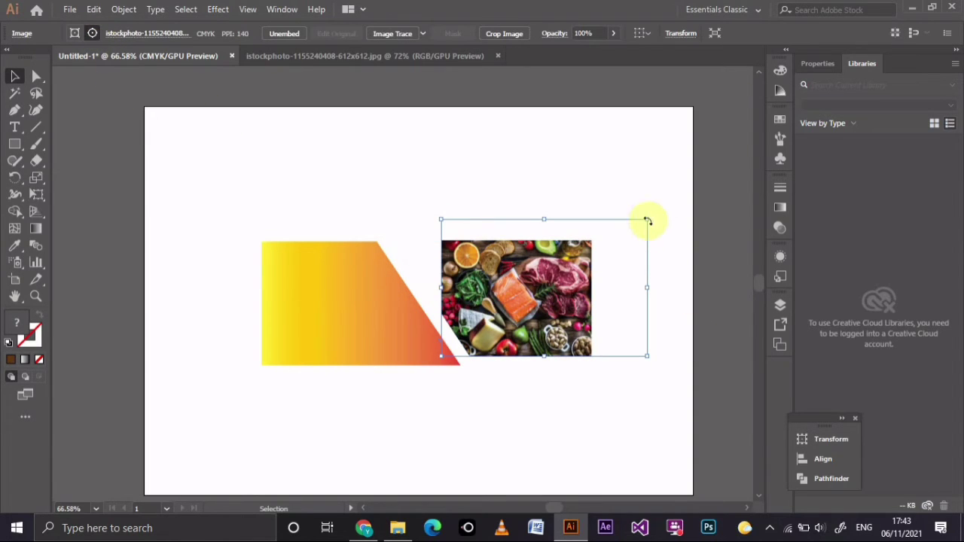
left_click_drag(647, 220, 684, 191)
mouse_move(561, 298)
left_mouse_down()
mouse_move(516, 300)
mouse_move(517, 313)
left_mouse_up()
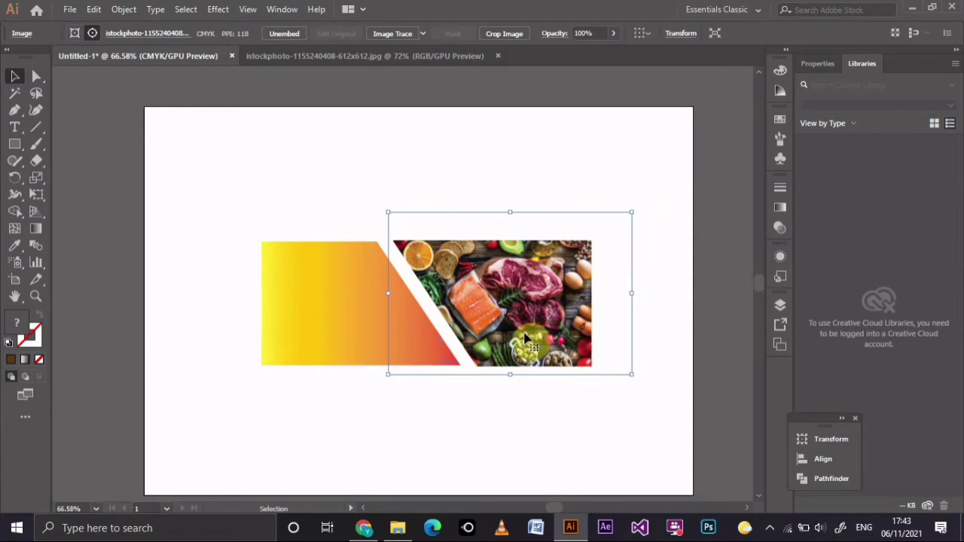
left_click(555, 432)
Give the photo's clipping path a tan outline 0.2 cm wide
left_click(392, 301)
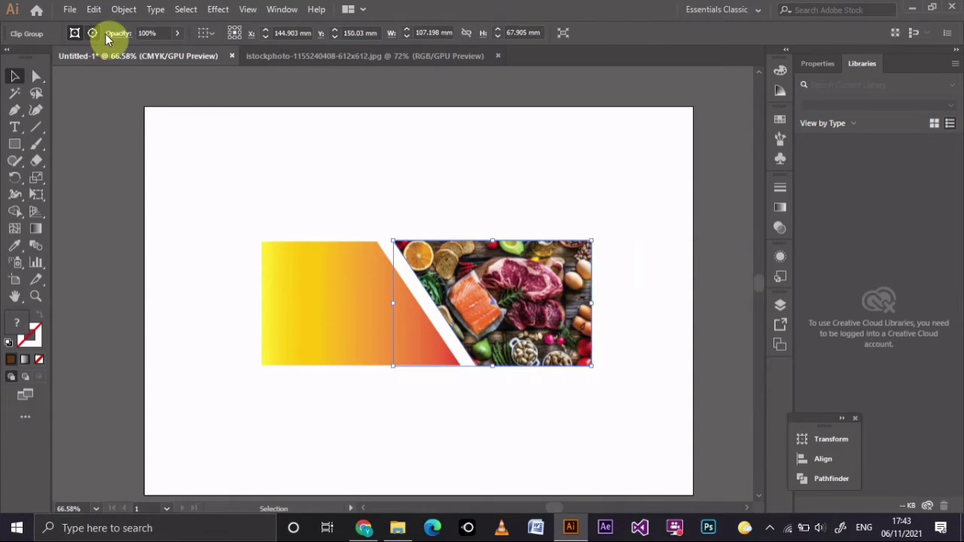
left_click(92, 33)
left_click(75, 33)
left_click(155, 33)
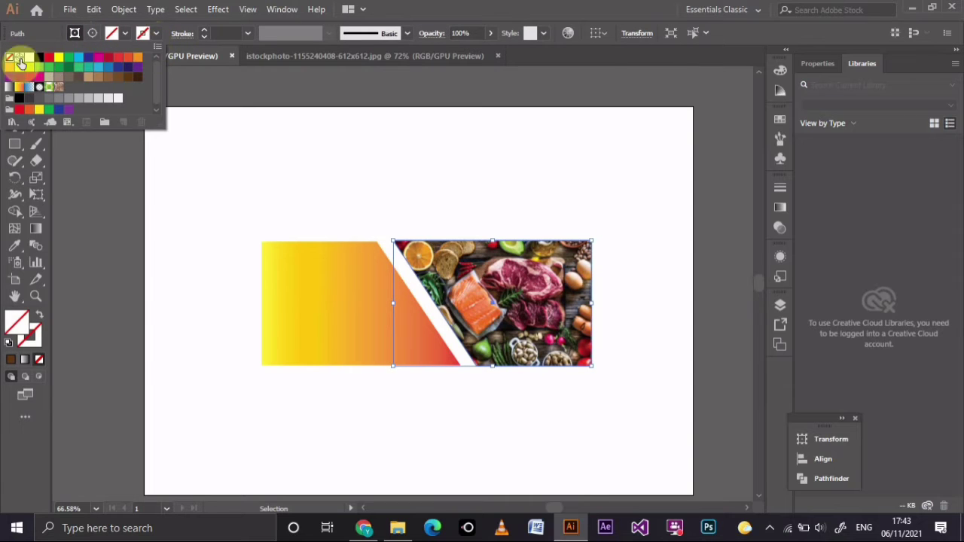
left_click(103, 77)
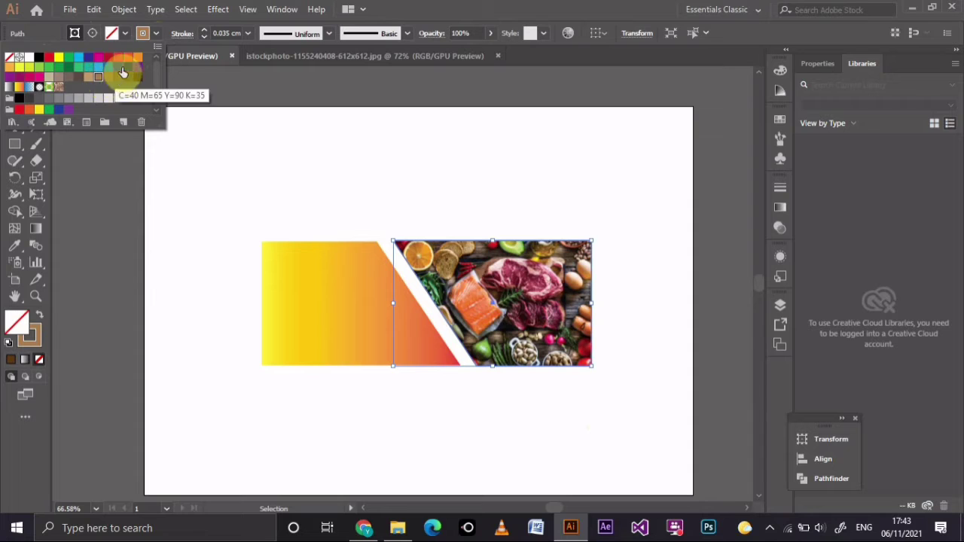
left_click(247, 83)
left_click(248, 33)
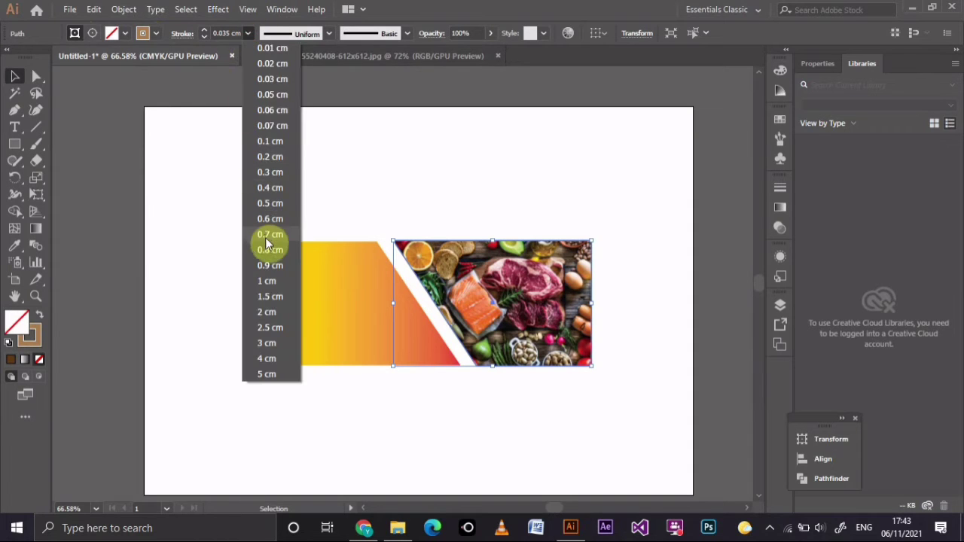
left_click(269, 157)
left_click(547, 208)
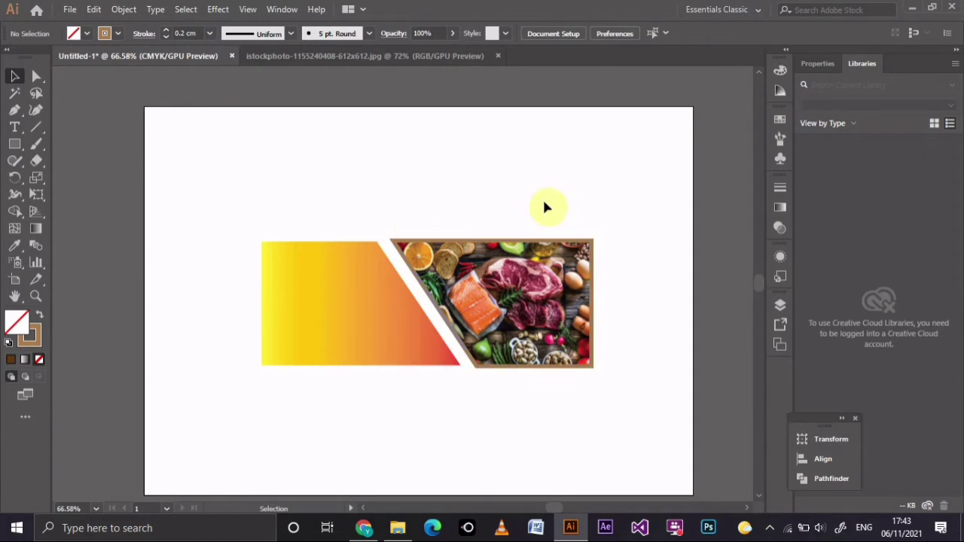
Recolour the photo's outline golden-orange
left_click(555, 300)
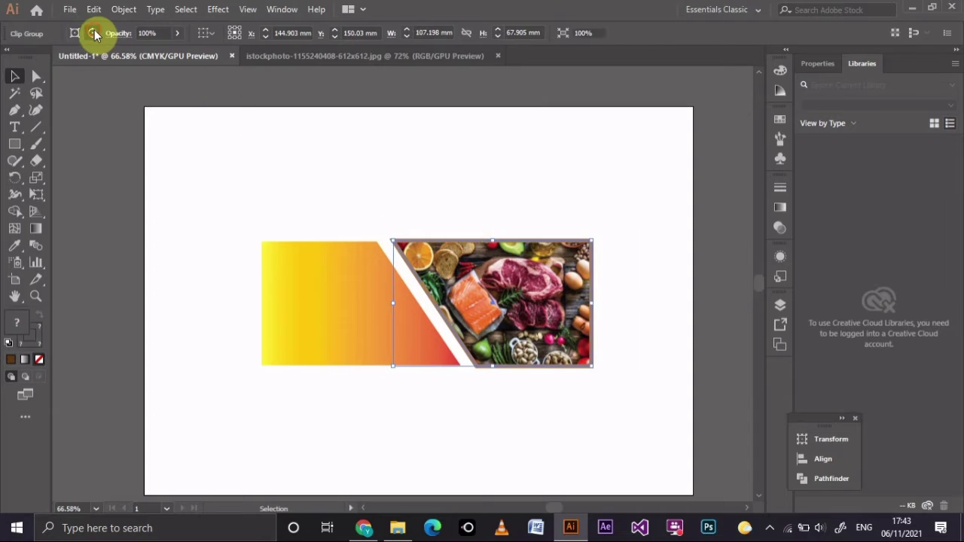
left_click(94, 33)
left_click(75, 32)
left_click(142, 34)
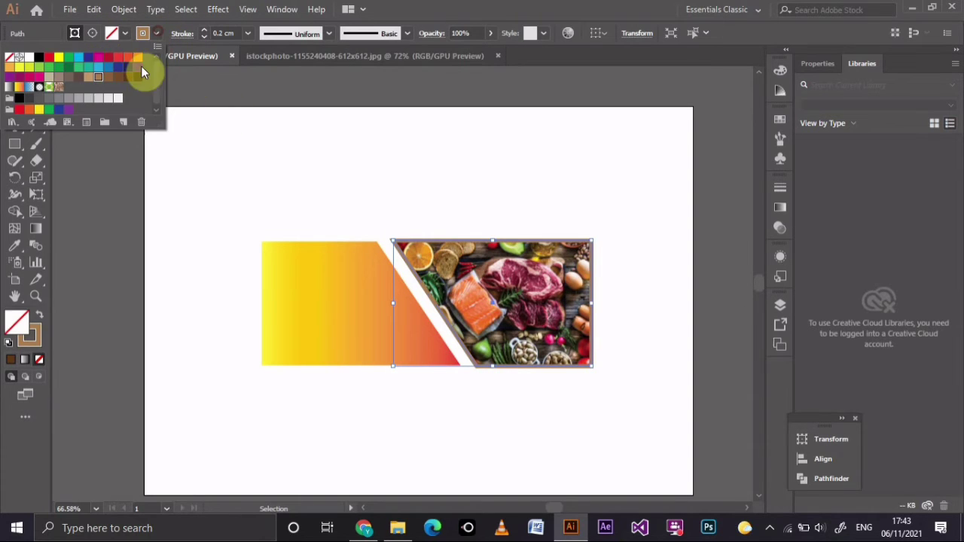
left_click(86, 82)
left_click(23, 81)
left_click(314, 162)
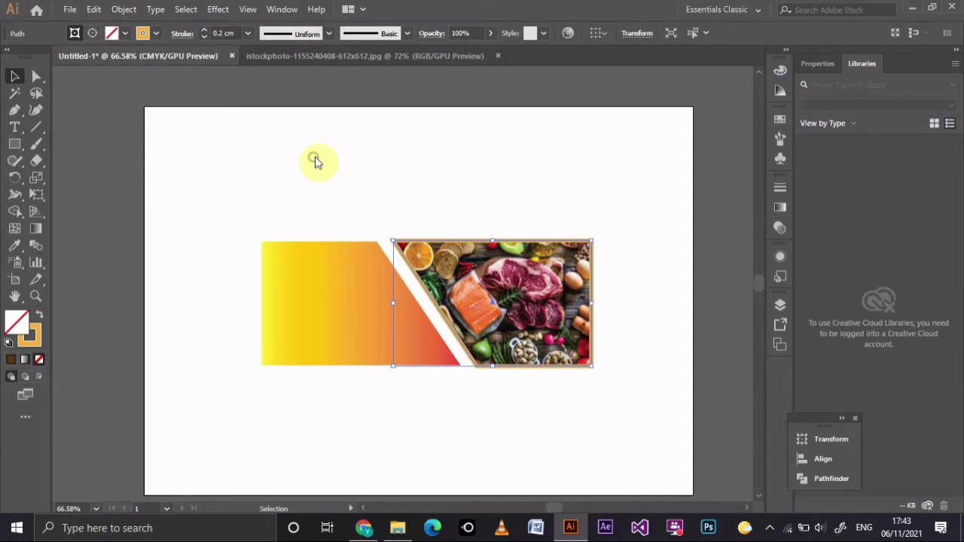
left_click(399, 340)
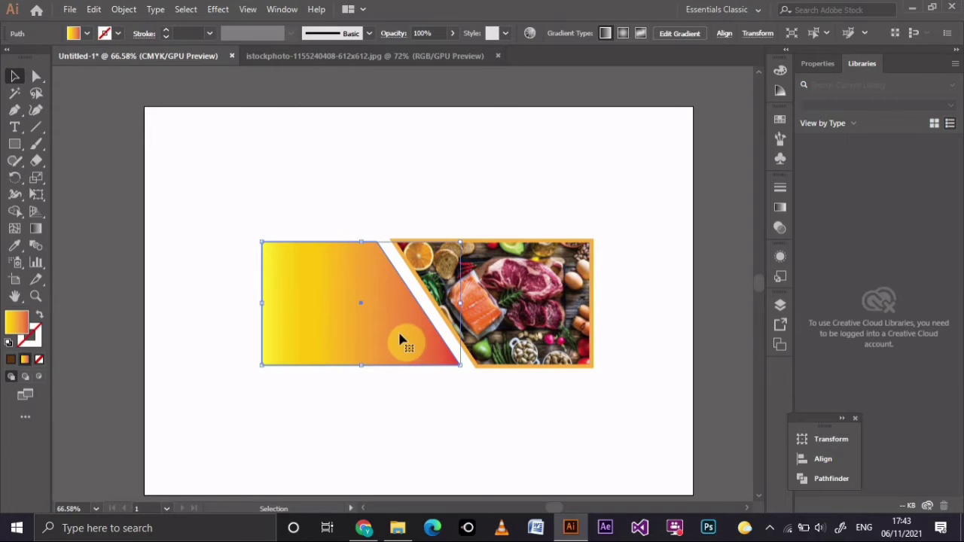
left_click(467, 398)
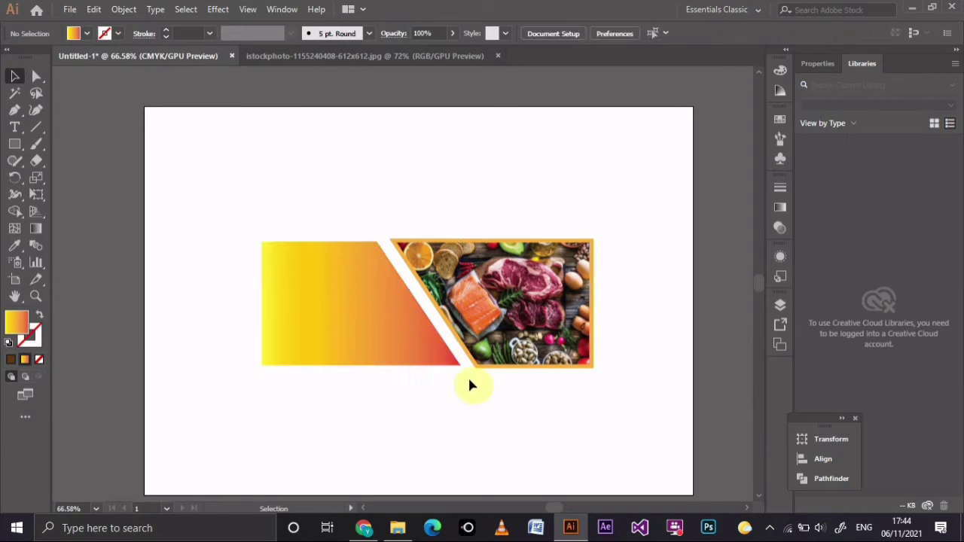
Copy the gradient shape offset right, fill the copy green and send it behind the original
left_click_drag(399, 356, 380, 354)
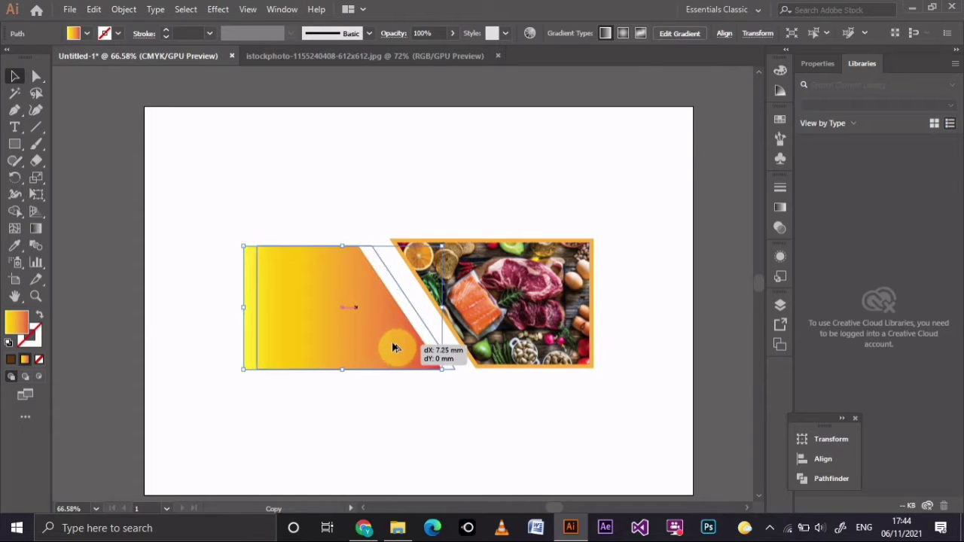
left_click_drag(384, 347, 391, 371)
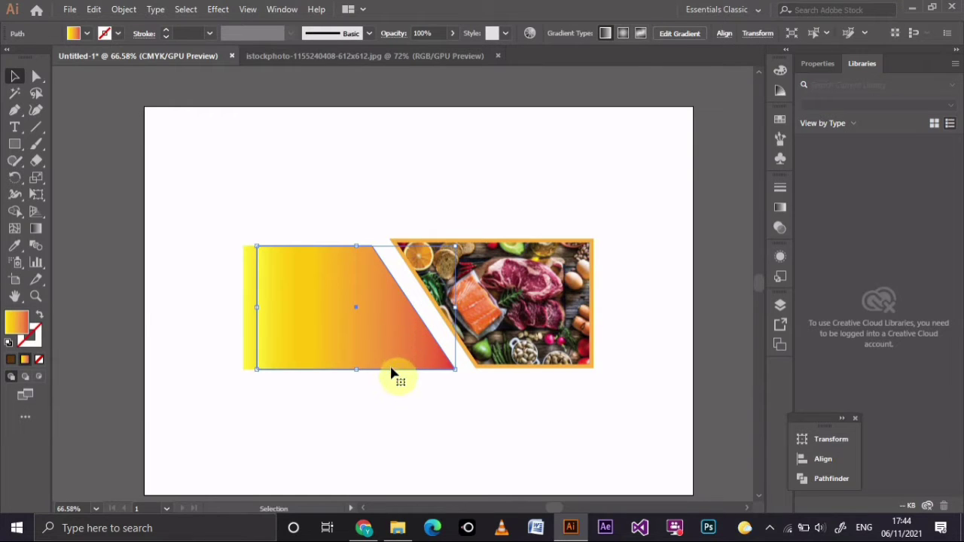
left_click(87, 35)
left_click(69, 64)
left_click(290, 350)
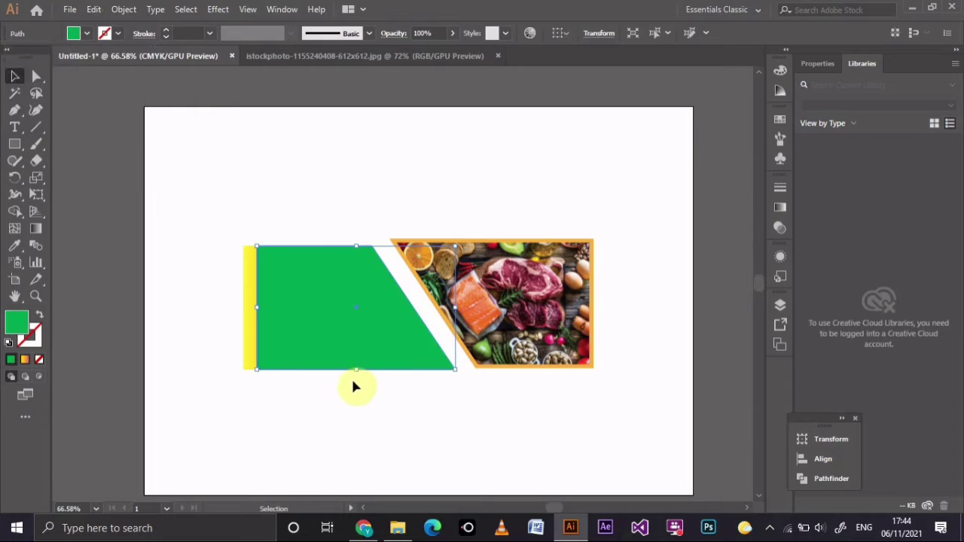
right_click(338, 344)
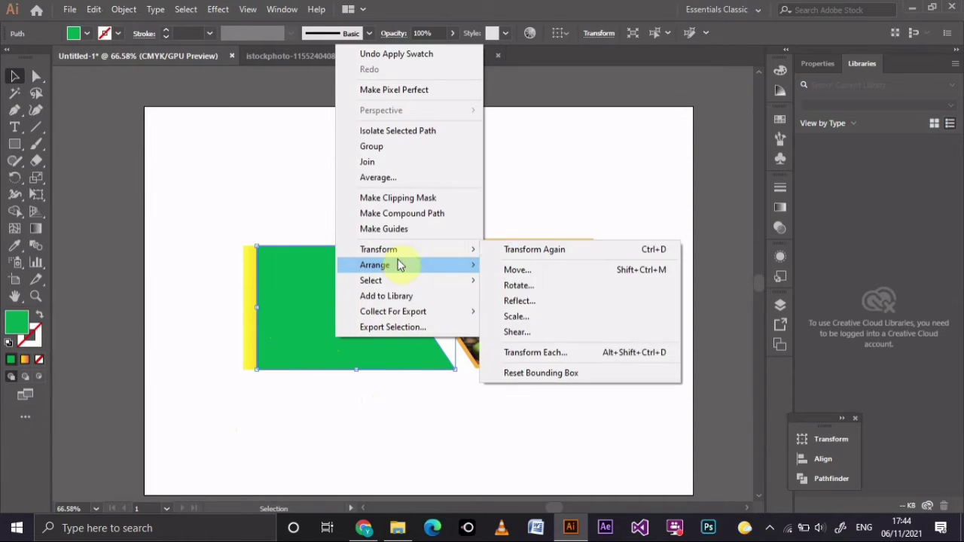
mouse_move(375, 265)
left_click(528, 312)
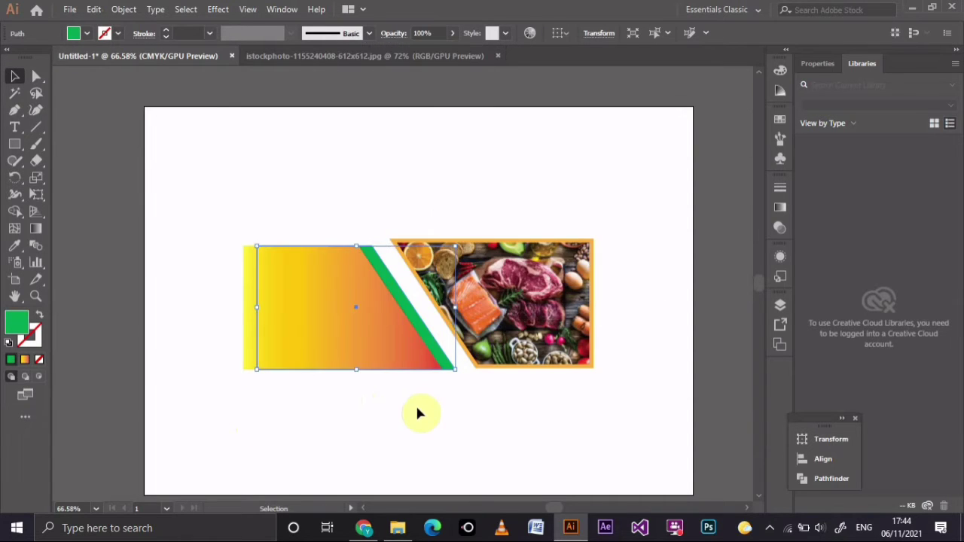
left_click(304, 445)
Drop a spare copy of the gradient shape below the banner, then select the gradient and green shapes
left_click(342, 332)
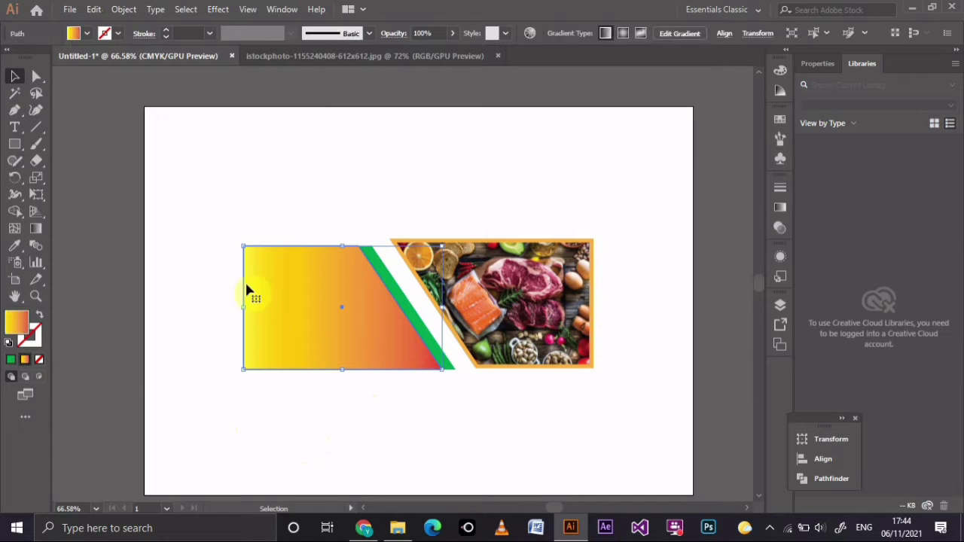
left_click_drag(289, 294, 281, 433)
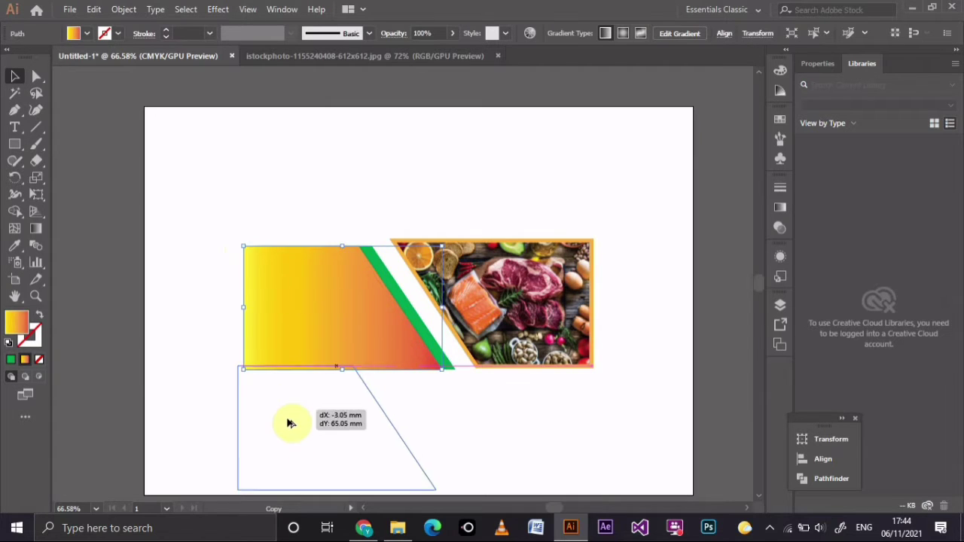
left_click(570, 430)
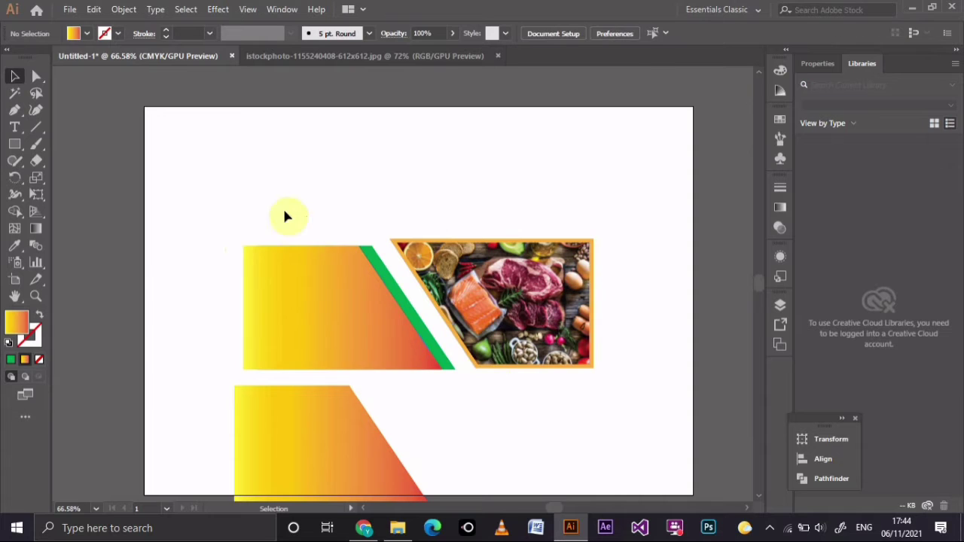
left_click_drag(288, 223, 351, 304)
Subtract the gradient shape from the green one with Minus Front and align the spare gradient copy
left_click(831, 478)
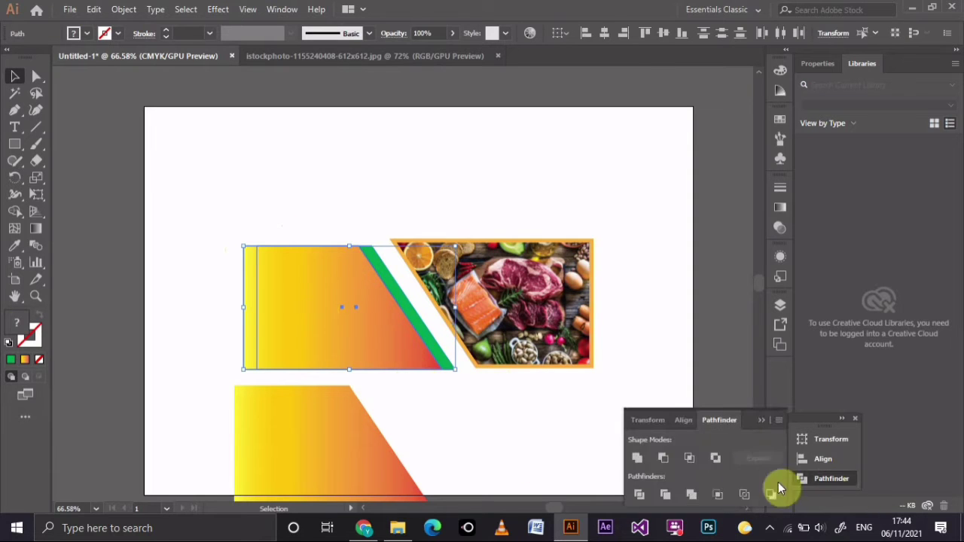
left_click(662, 458)
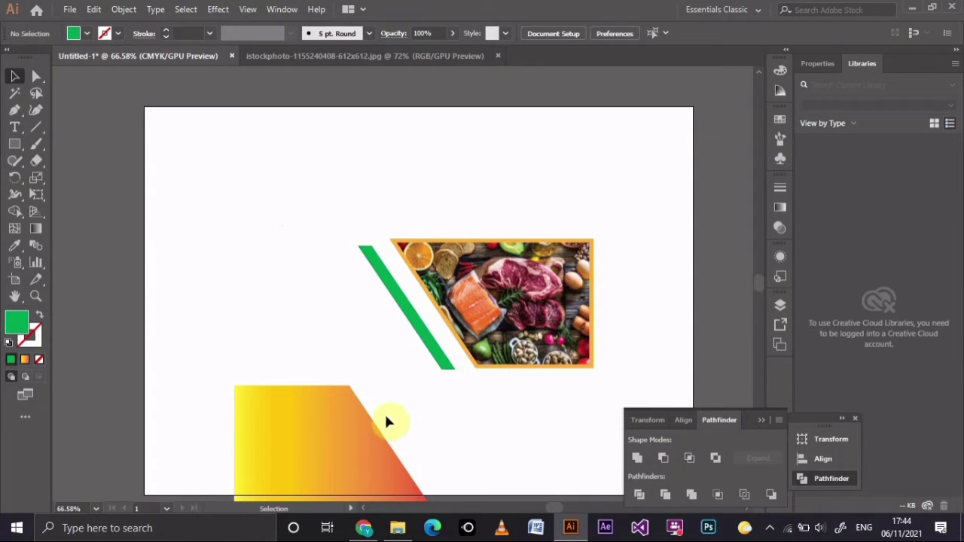
left_click_drag(334, 455, 333, 318)
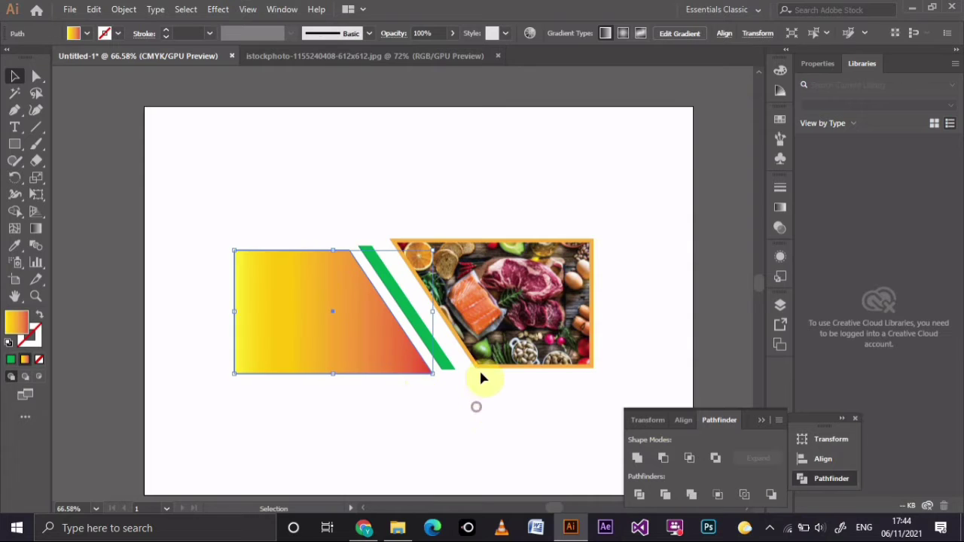
left_click_drag(398, 361, 366, 368)
left_click_drag(295, 347, 306, 430)
Draw a small rectangle over the green stripe and subtract it to cut the stripe in two
left_click_drag(15, 144, 86, 146)
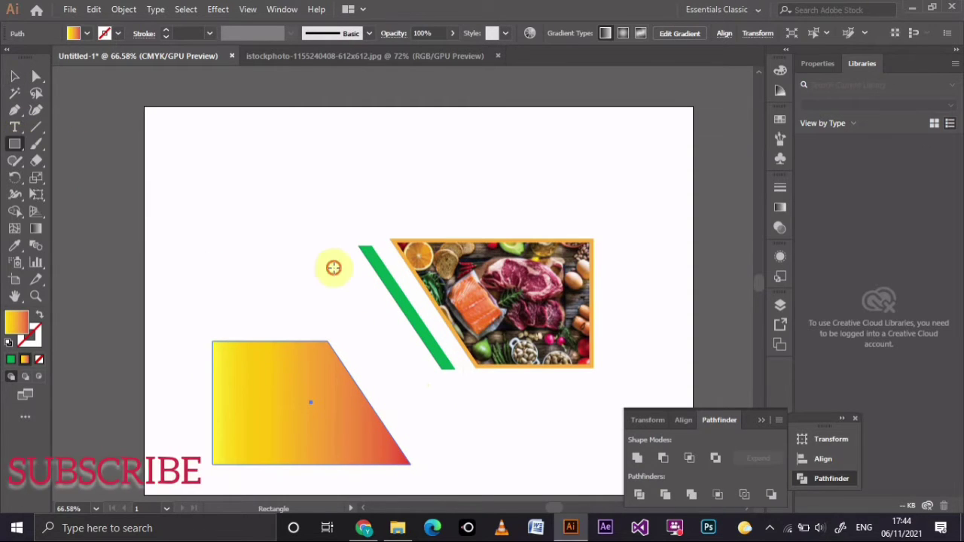
mouse_move(333, 267)
left_mouse_down()
mouse_move(409, 395)
mouse_move(399, 321)
left_mouse_up()
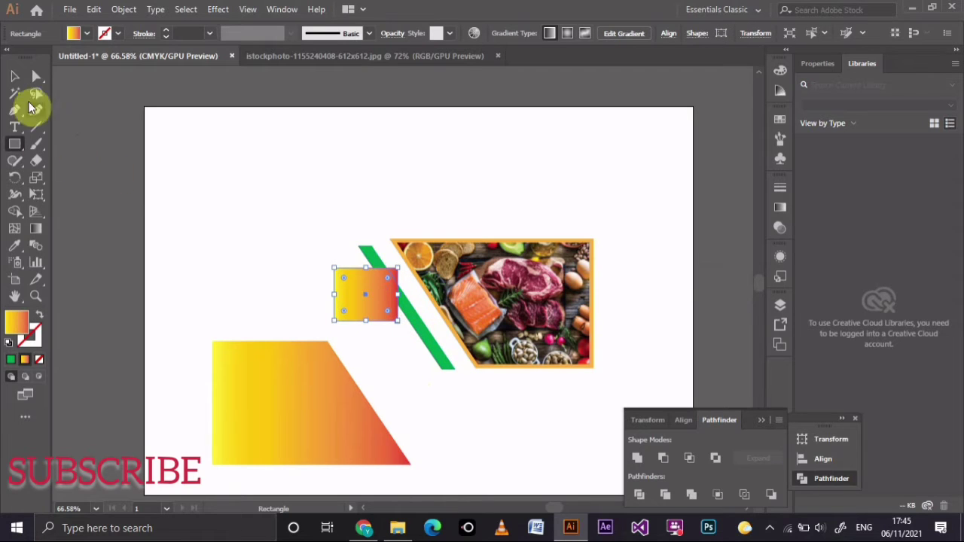
left_click(14, 76)
left_click_drag(440, 354, 404, 341)
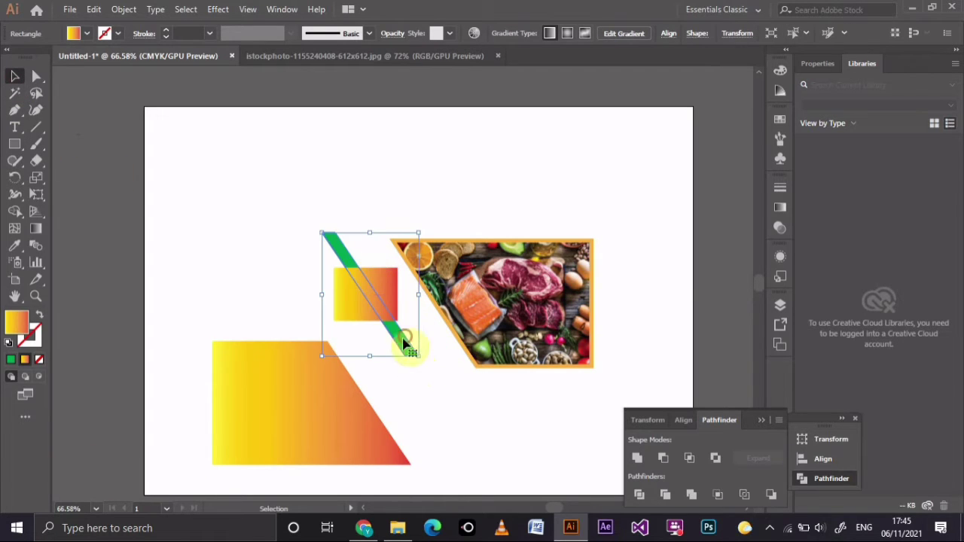
left_click(443, 390)
left_click_drag(281, 239, 452, 363)
left_click(662, 457)
Reposition the gradient shape and green pieces so the accents sit at the gap's ends
left_click_drag(326, 433, 359, 341)
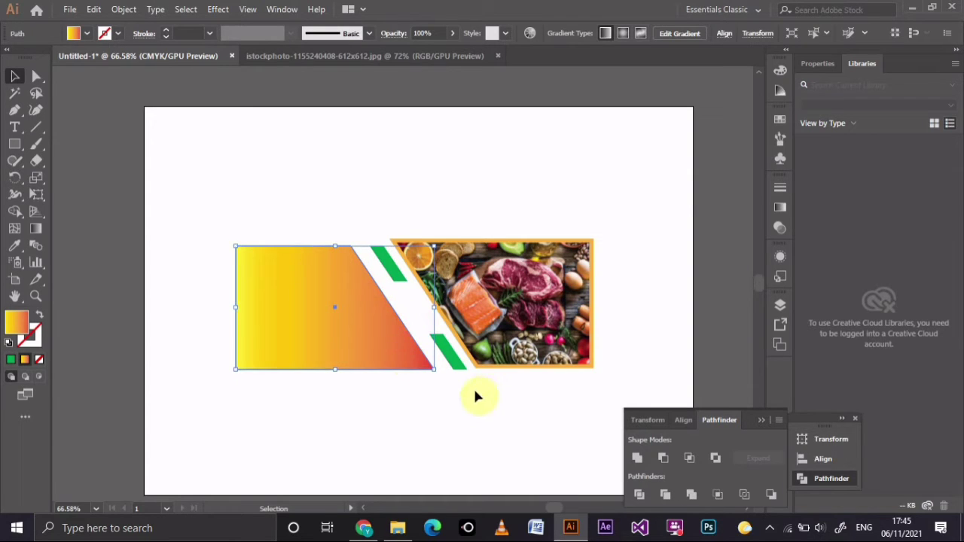
left_click_drag(386, 356, 392, 351)
left_click(447, 435)
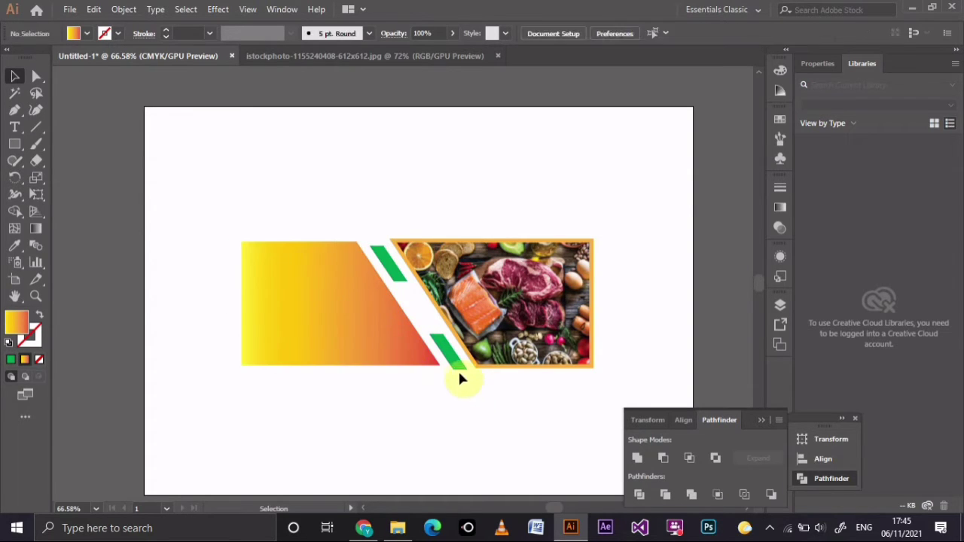
double_click(450, 361)
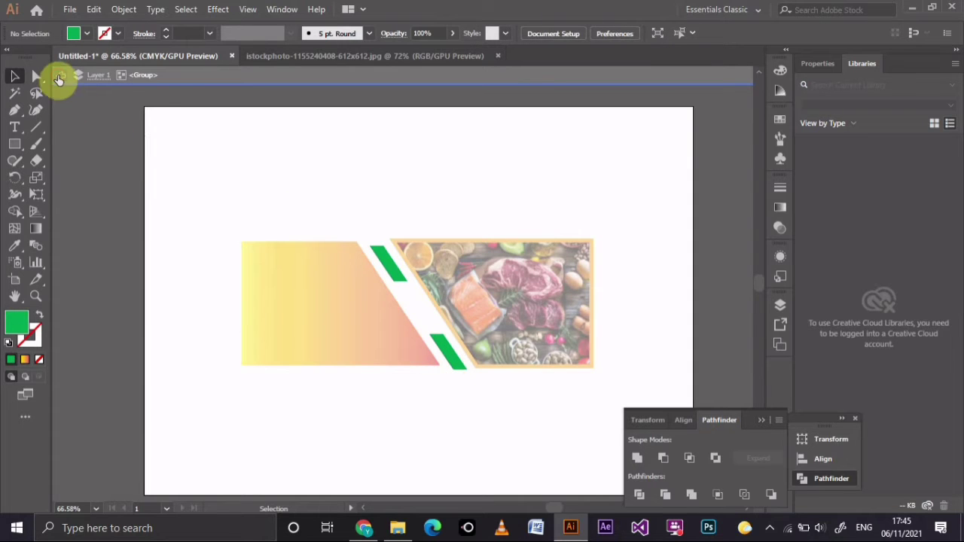
left_click(62, 74)
left_click(61, 74)
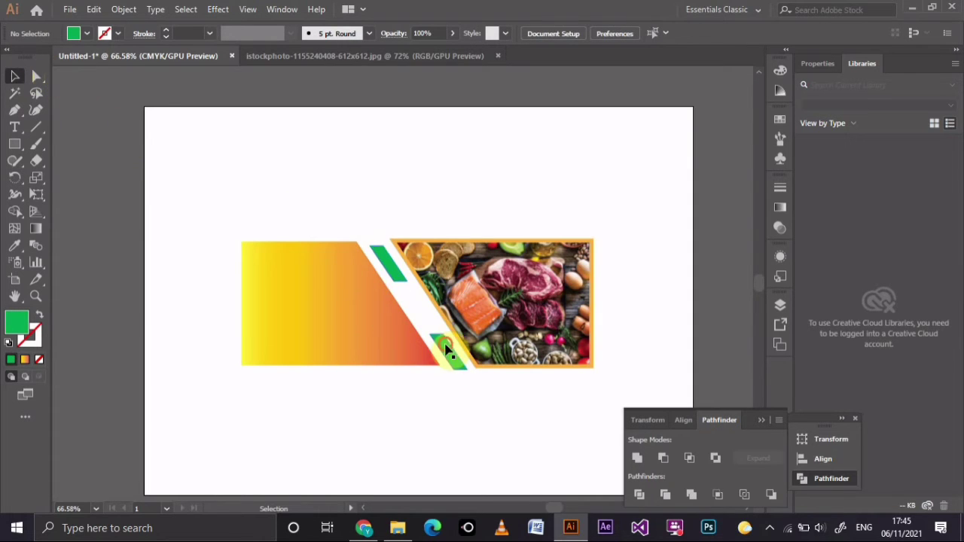
left_click_drag(445, 348, 441, 345)
left_click_drag(338, 357, 328, 357)
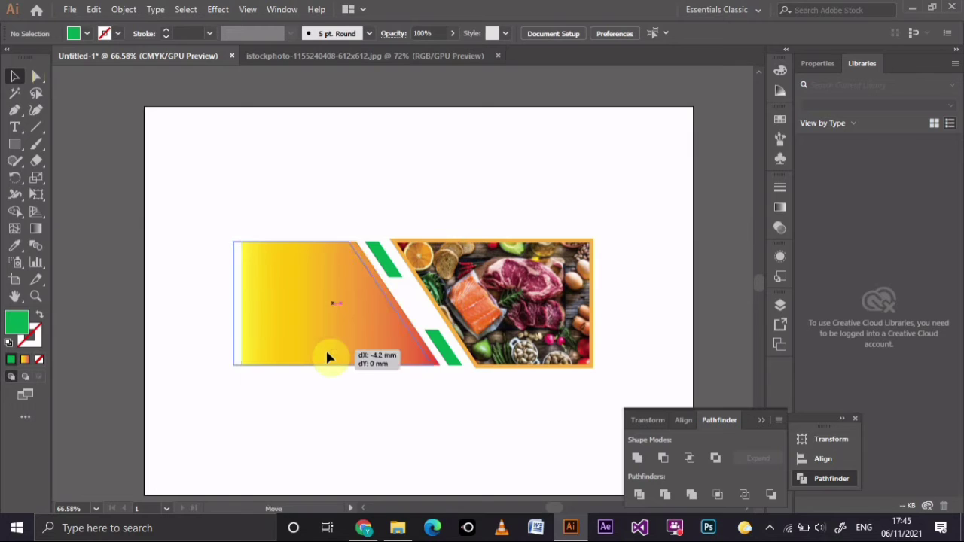
left_click_drag(444, 364, 452, 371)
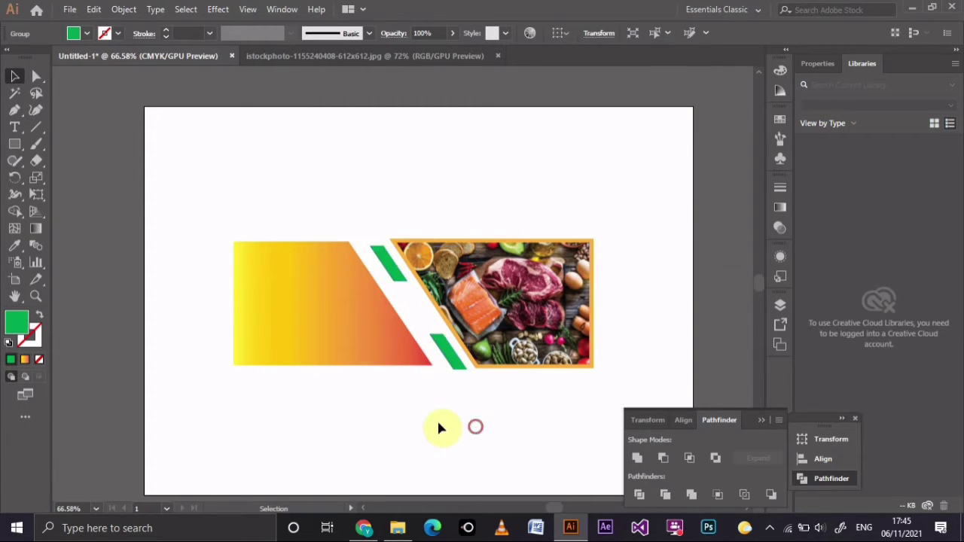
left_click_drag(354, 344, 363, 347)
Shrink the food photo slightly from its top-right corner
left_click(544, 335)
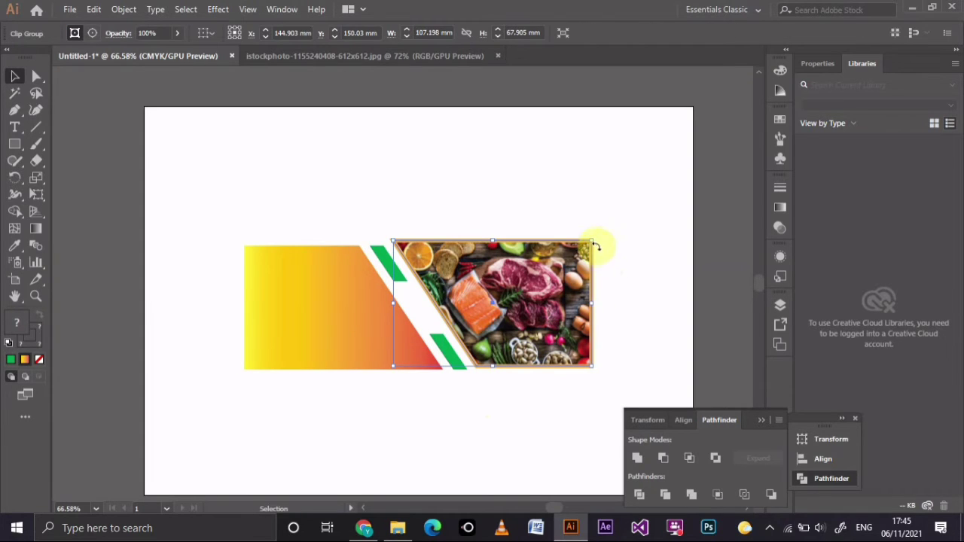
left_click_drag(591, 239, 585, 245)
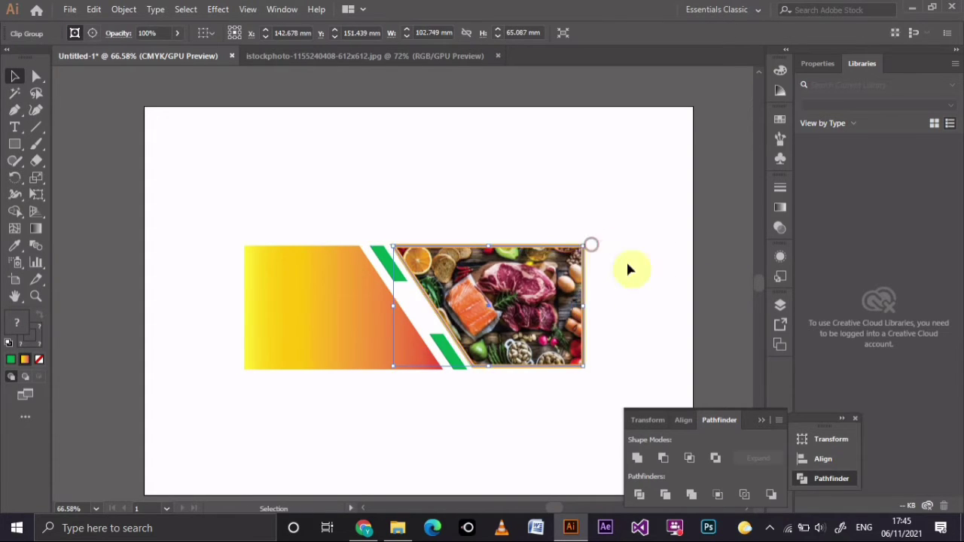
left_click(533, 447)
Recolour the green stripe pieces dark brown
left_click(448, 352)
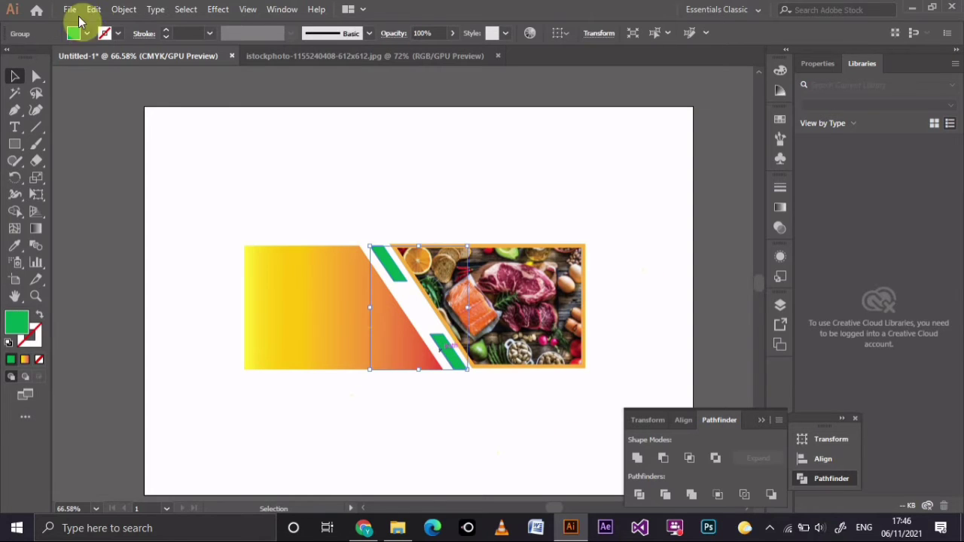
left_click(74, 33)
left_click(140, 78)
left_click(450, 178)
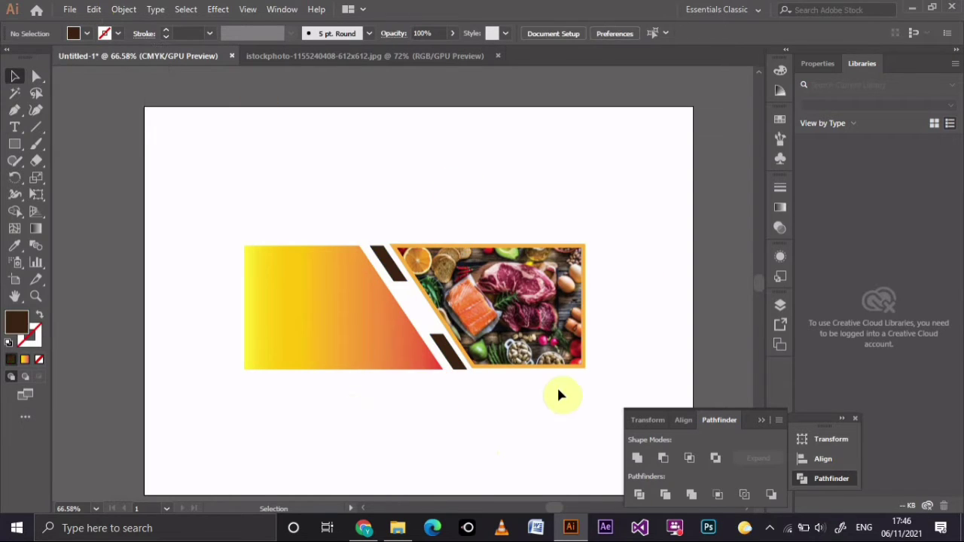
Give the food photo's clipping frame a dark brown outline
left_click(550, 363)
left_click(92, 33)
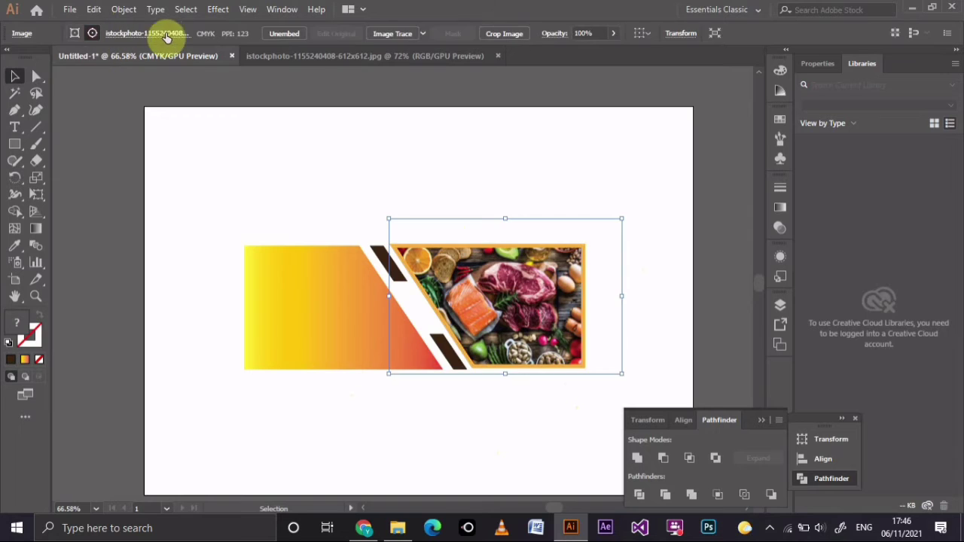
left_click(75, 33)
left_click(157, 33)
left_click(138, 79)
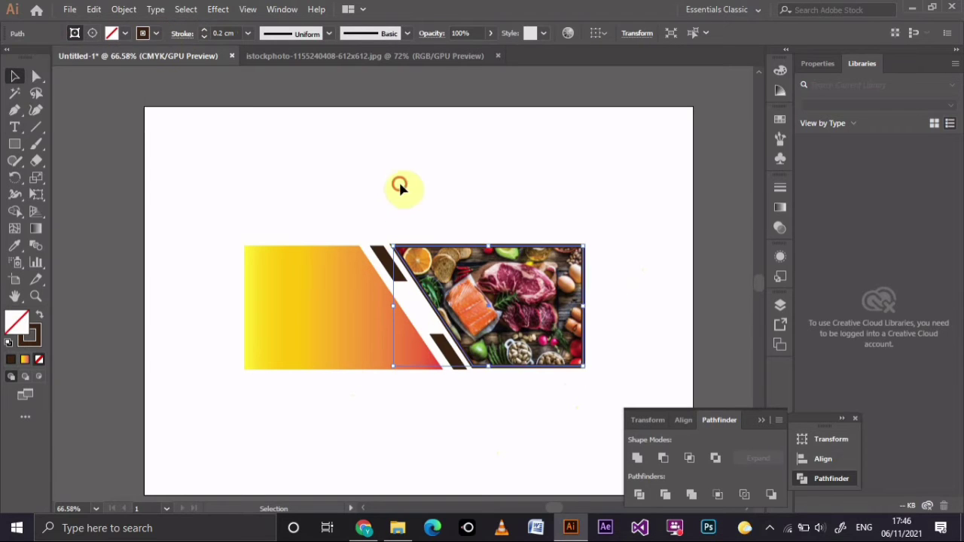
left_click(399, 180)
Replace the yellow-orange gradient panel's fill with a solid tan
left_click(358, 347)
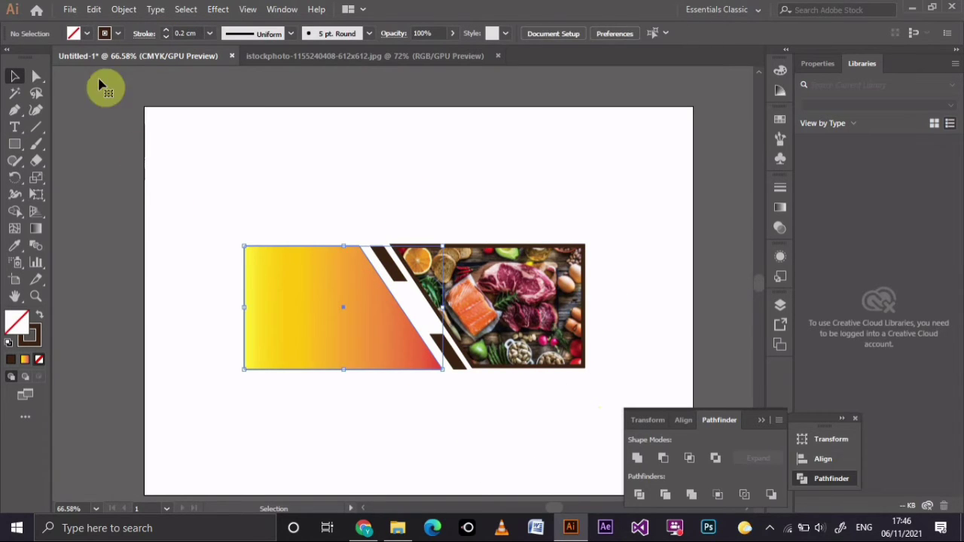
left_click(87, 33)
left_click(96, 79)
left_click(80, 78)
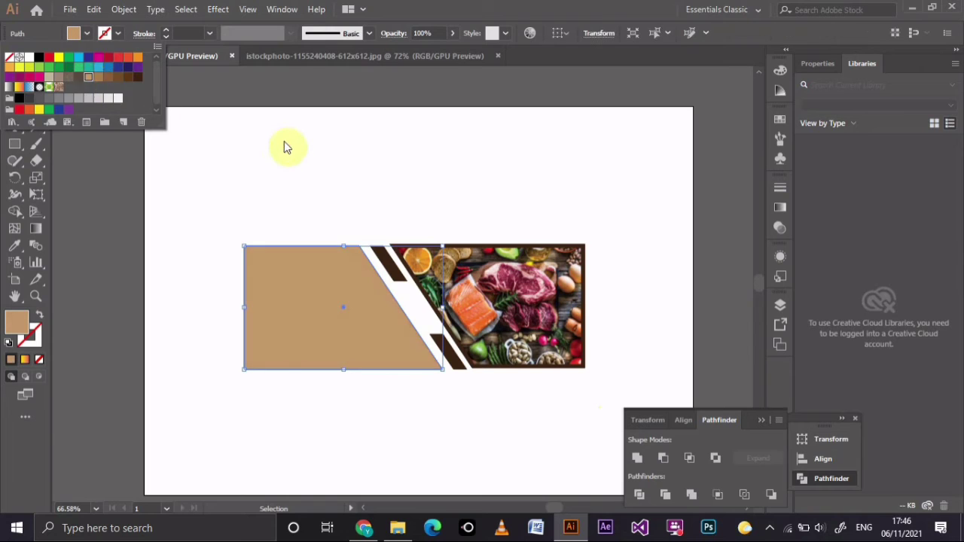
left_click(286, 146)
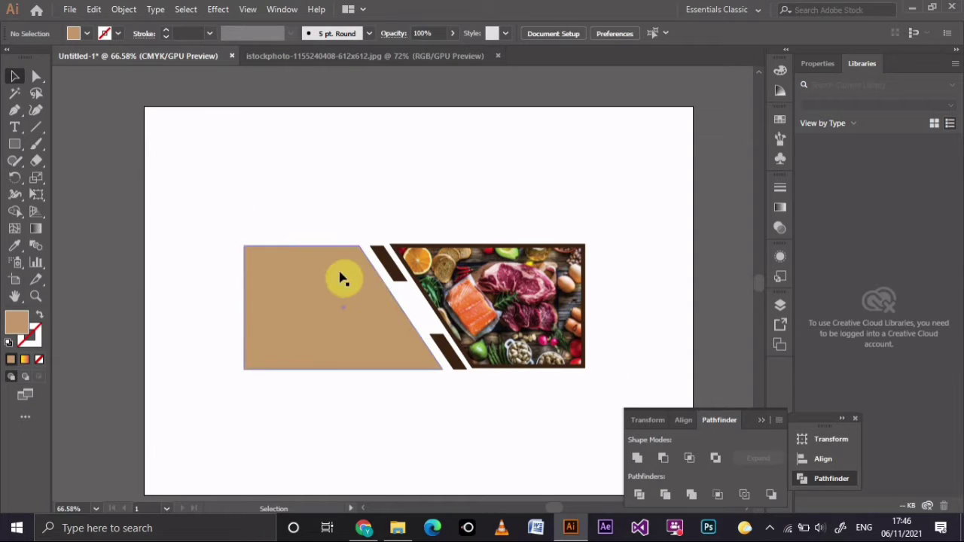
Shorten the dark brown stripe group vertically
left_click(387, 268)
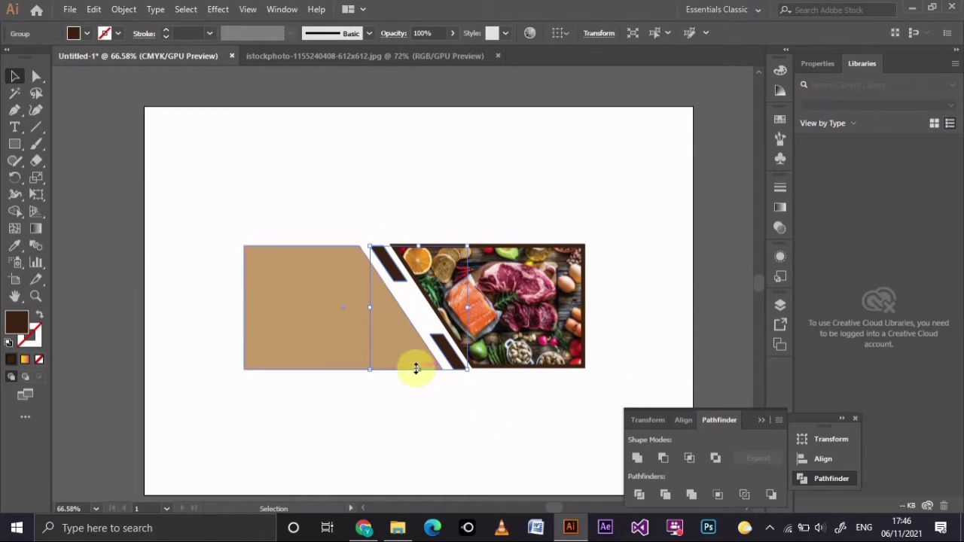
left_click_drag(417, 367, 451, 362)
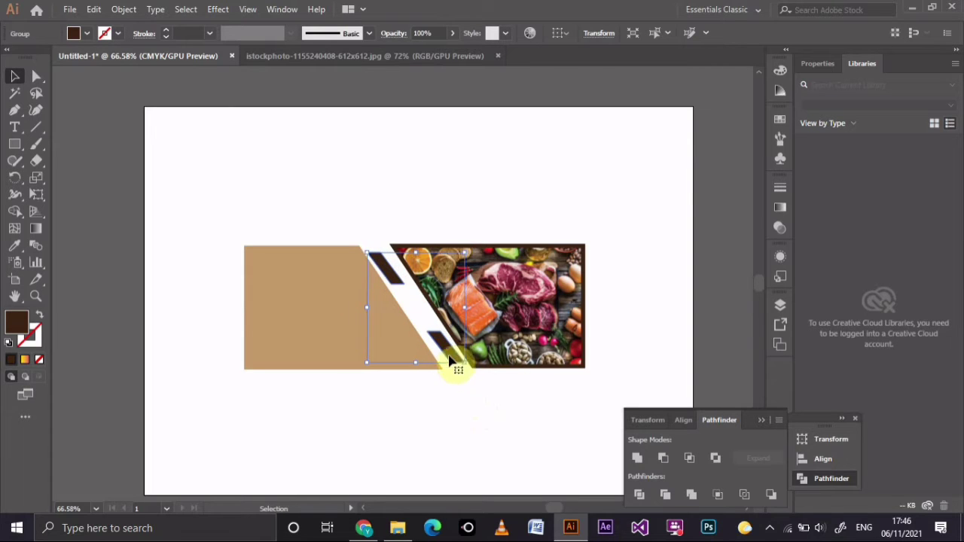
left_click(436, 401)
left_click(399, 352)
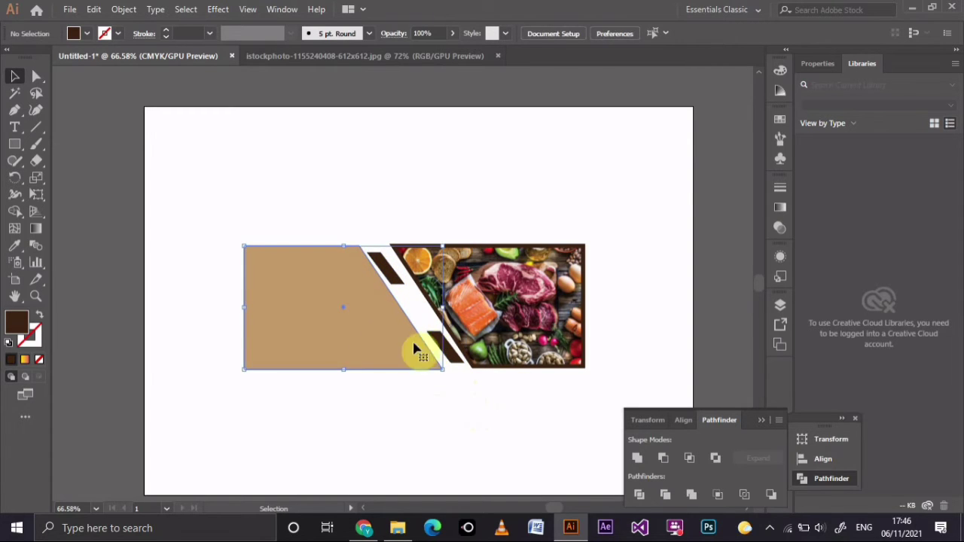
left_click(455, 360)
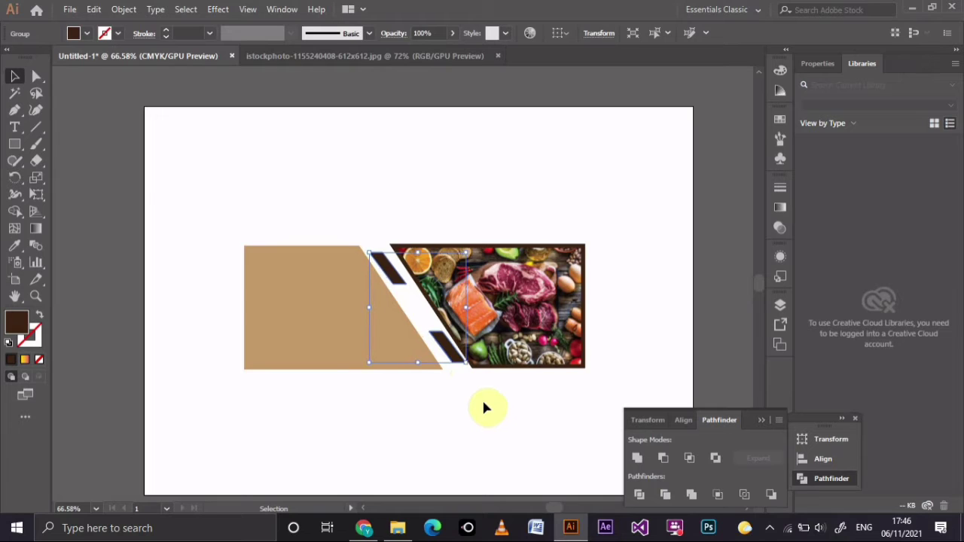
left_click(478, 433)
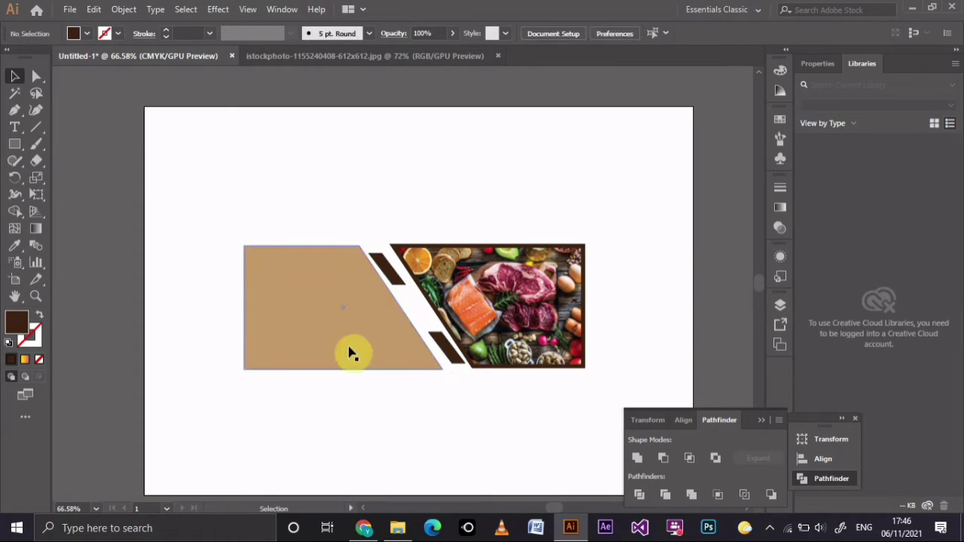
Recolour the stripe group orange-yellow
left_click(443, 354)
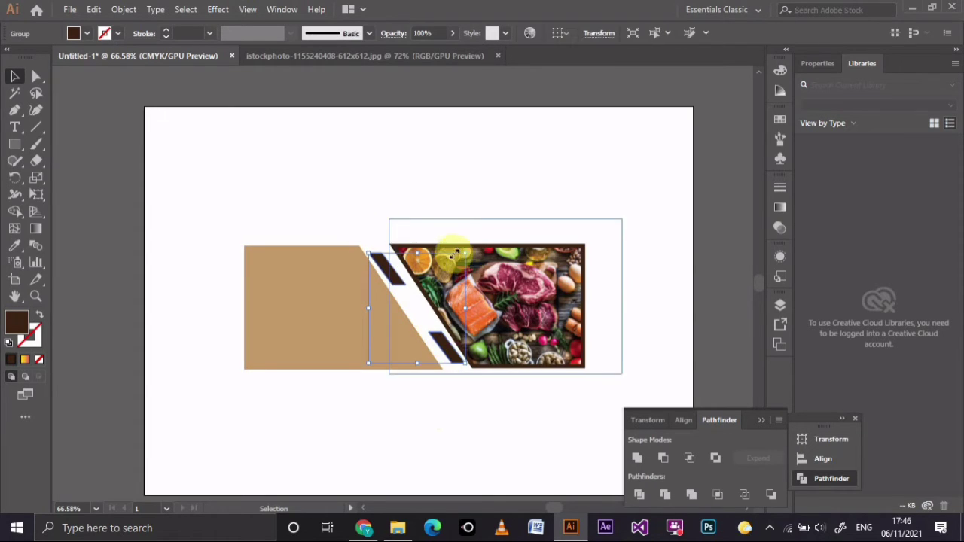
left_click(73, 33)
left_click(21, 85)
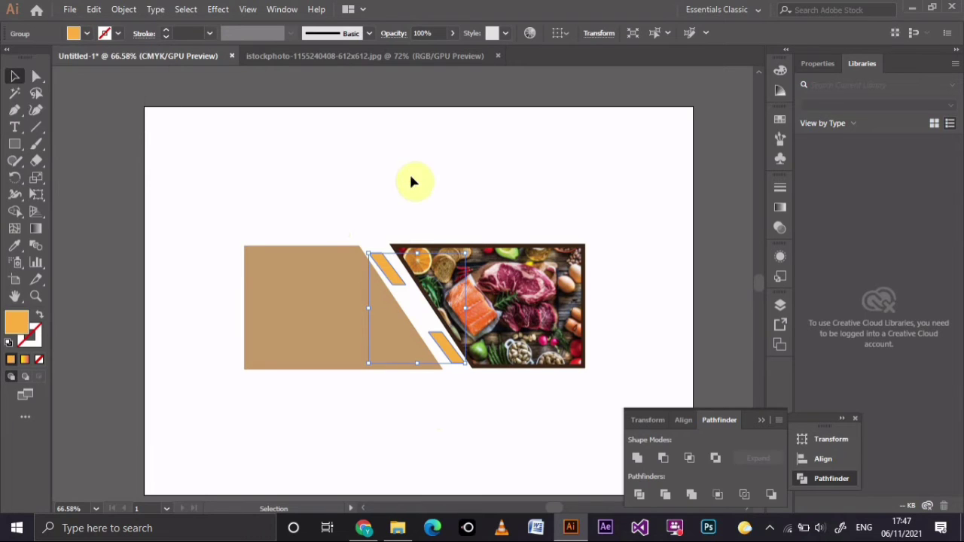
left_click(402, 415)
Enlarge the orange stripe group and ungroup its two stripes
left_click(453, 358)
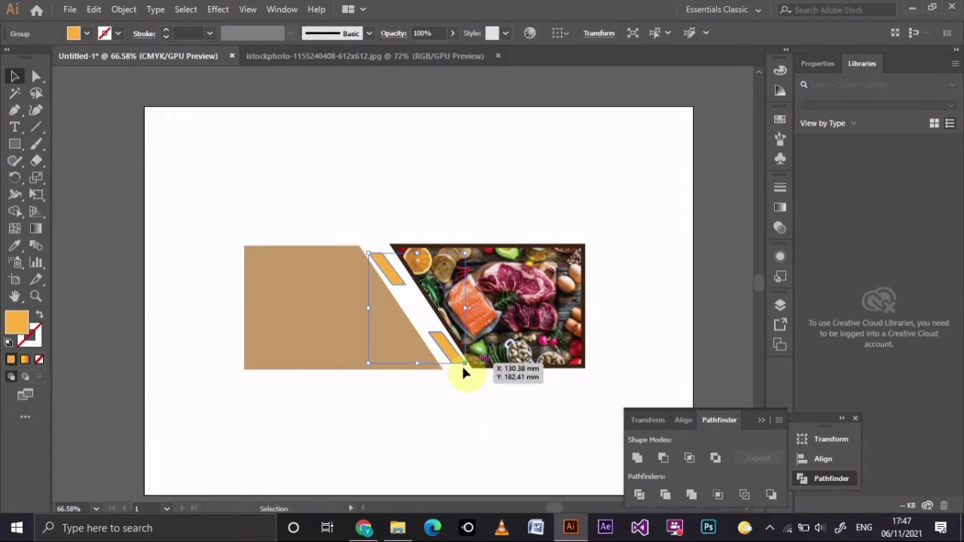
mouse_move(461, 366)
left_mouse_down()
mouse_move(468, 375)
mouse_move(452, 356)
left_mouse_up()
left_click(479, 397)
right_click(453, 356)
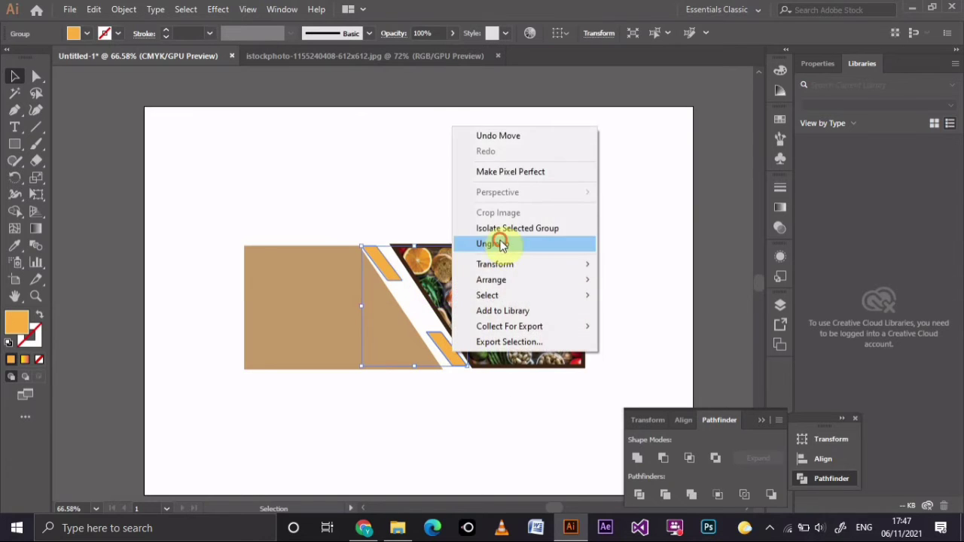
left_click(499, 243)
Move both stripes inward into the gap and nudge the tan panel up slightly
left_click_drag(389, 273, 407, 291)
double_click(447, 354)
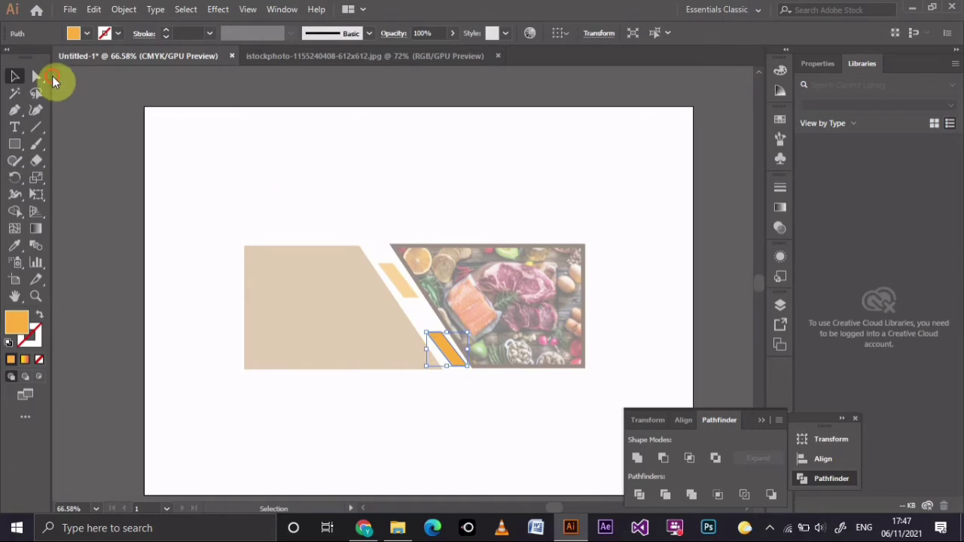
key("Escape")
left_click_drag(450, 351, 438, 338)
left_click(380, 414)
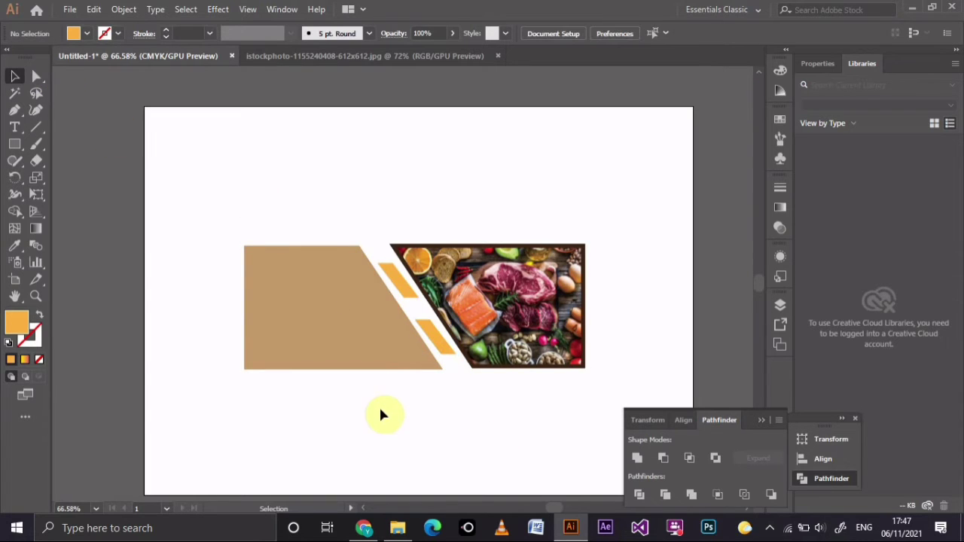
left_click_drag(376, 352, 377, 351)
Reposition the stripes, the bottom one down-right and the top one up-left
left_click(497, 455)
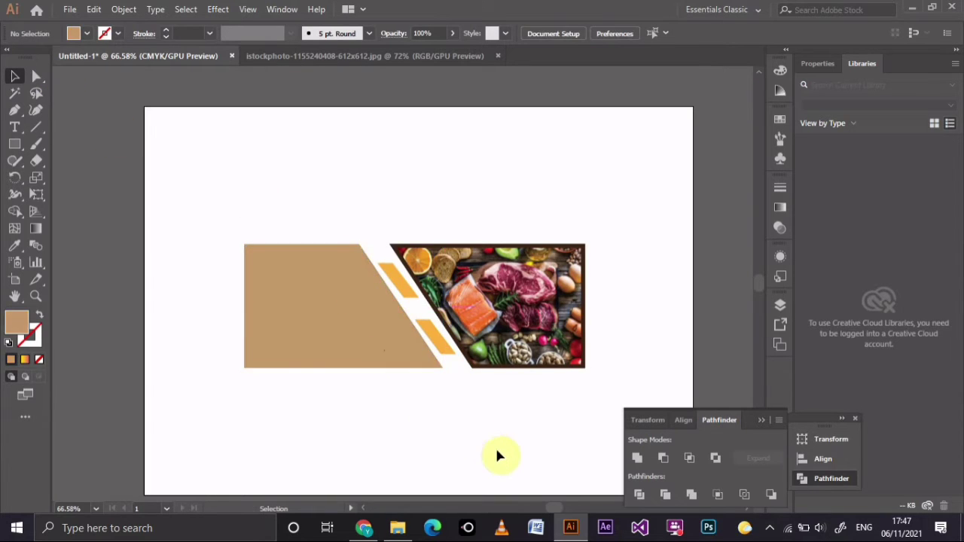
left_click_drag(446, 354, 457, 366)
left_click(487, 413)
left_click_drag(400, 274, 388, 256)
left_click(443, 425)
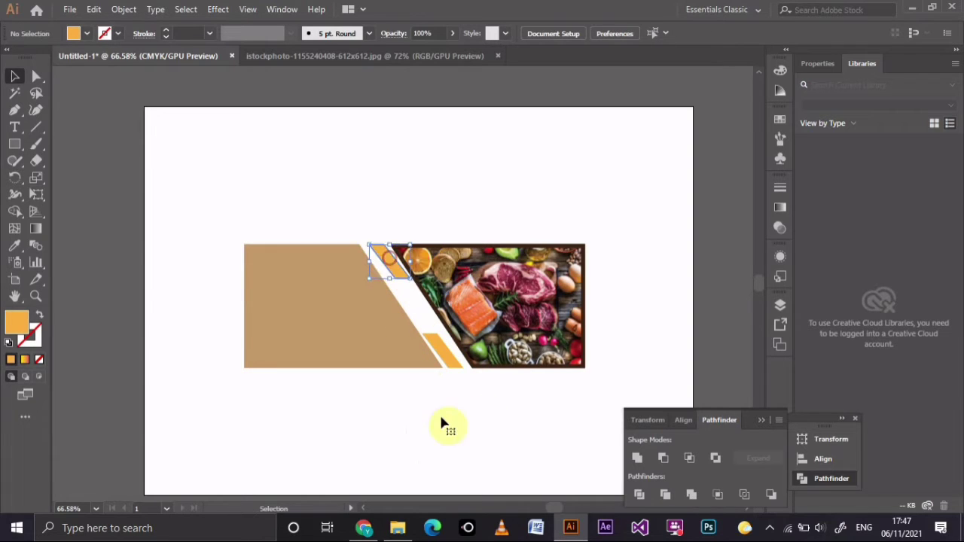
Fill both stripes with the orange-yellow gradient swatch
left_click(442, 359)
left_click(87, 33)
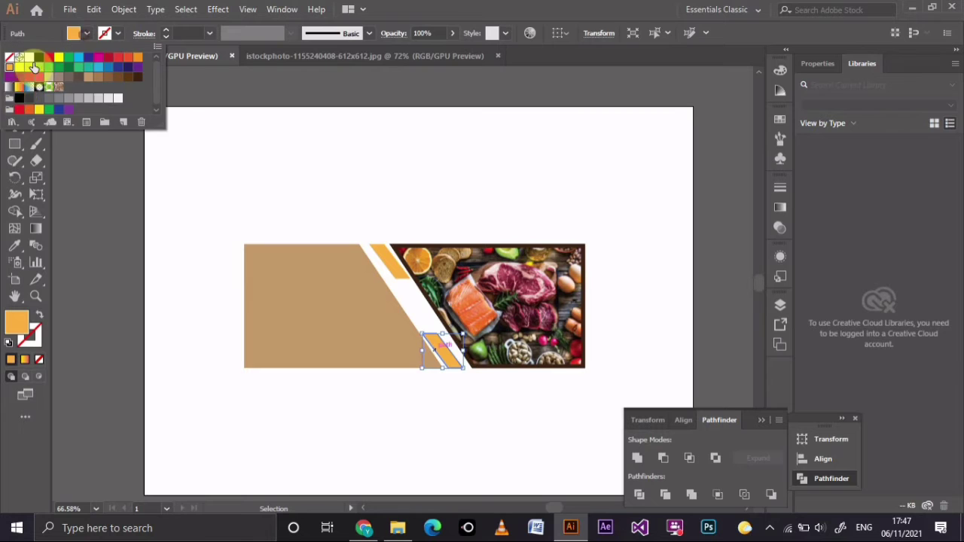
left_click(23, 106)
left_click(388, 267)
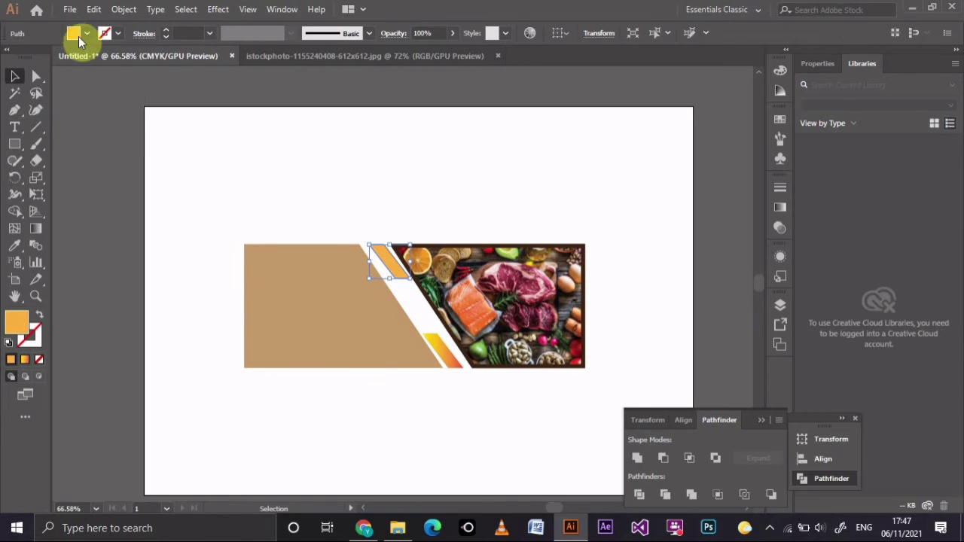
left_click(87, 34)
left_click(19, 87)
left_click(361, 420)
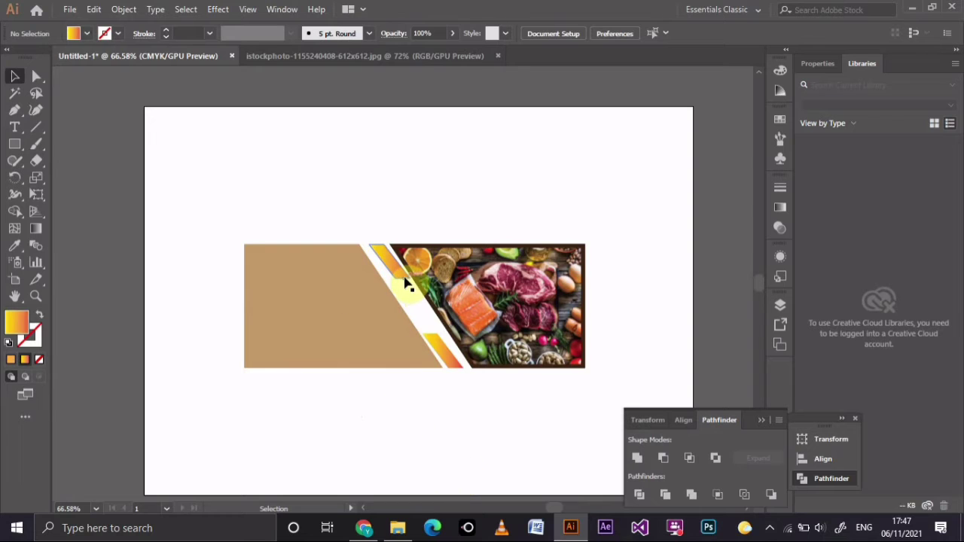
Check the top stripe by reselecting it, then select the tan panel
left_click(384, 268)
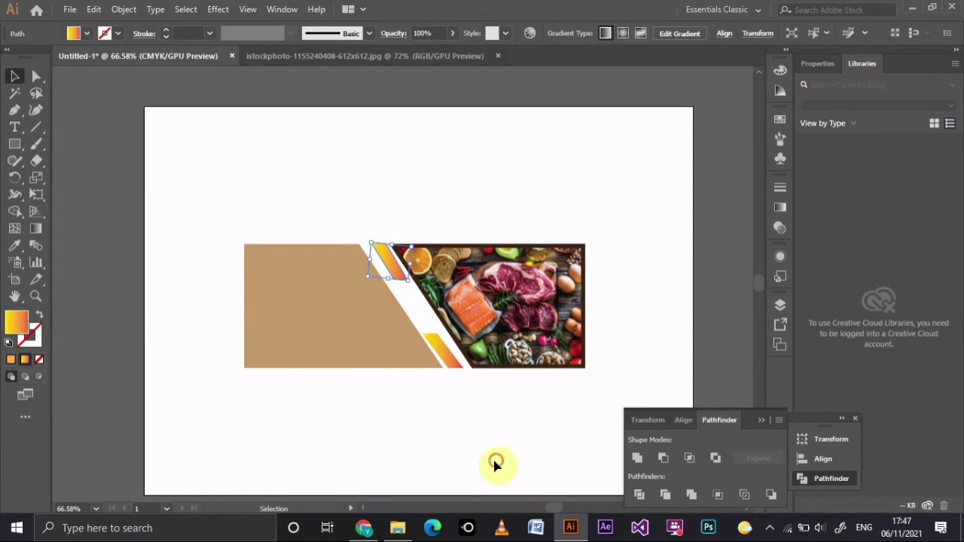
left_click(500, 461)
left_click(399, 277)
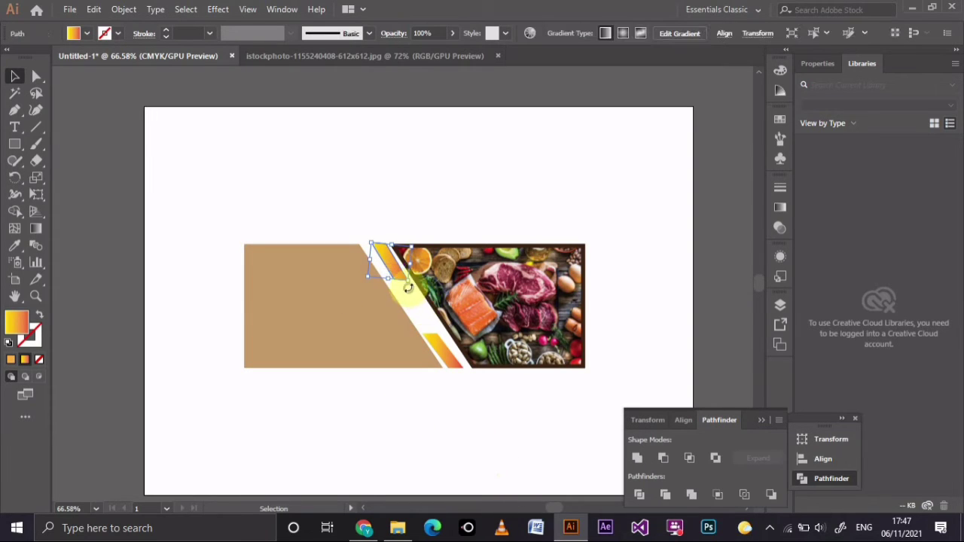
left_click(472, 454)
left_click(379, 361)
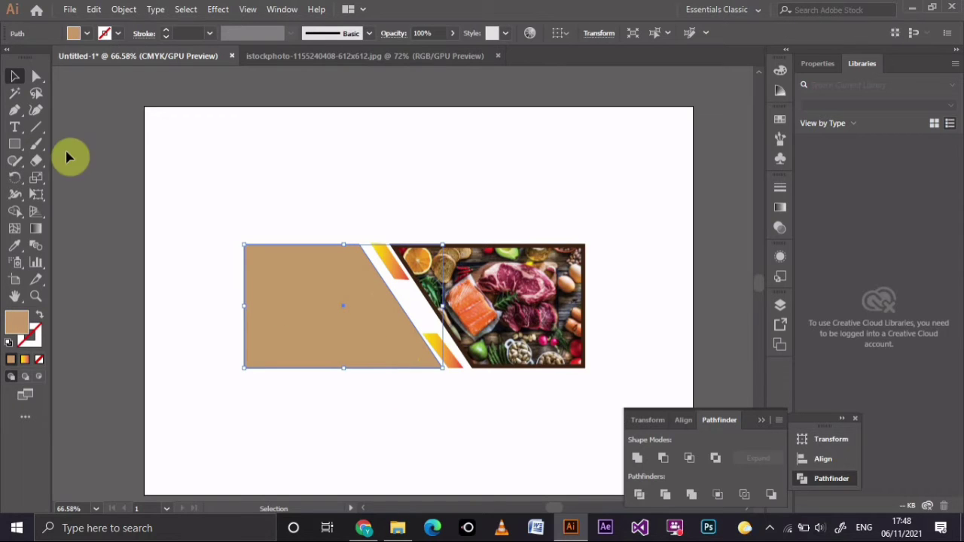
Outline the tan panel with a dark brown 0.2 cm stroke
left_click(78, 37)
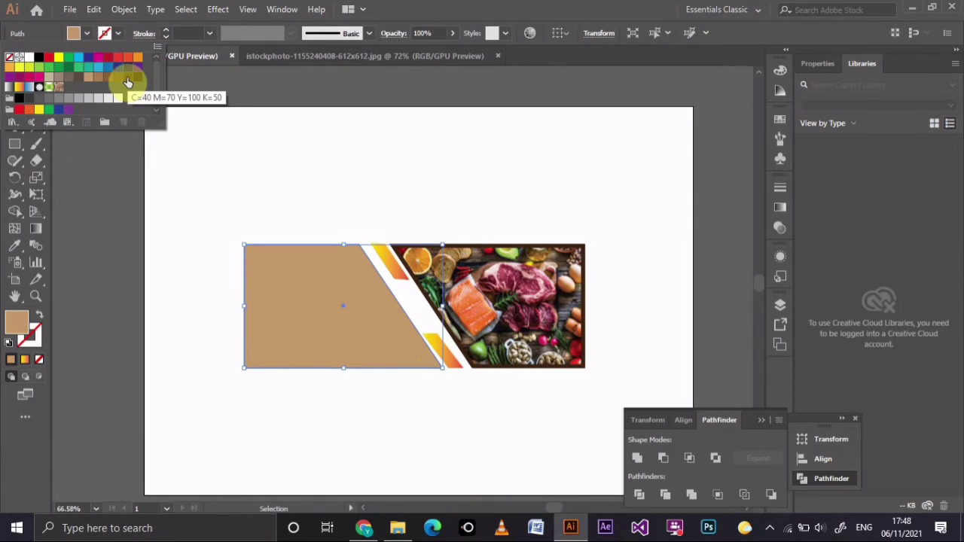
left_click(128, 81)
left_click(211, 33)
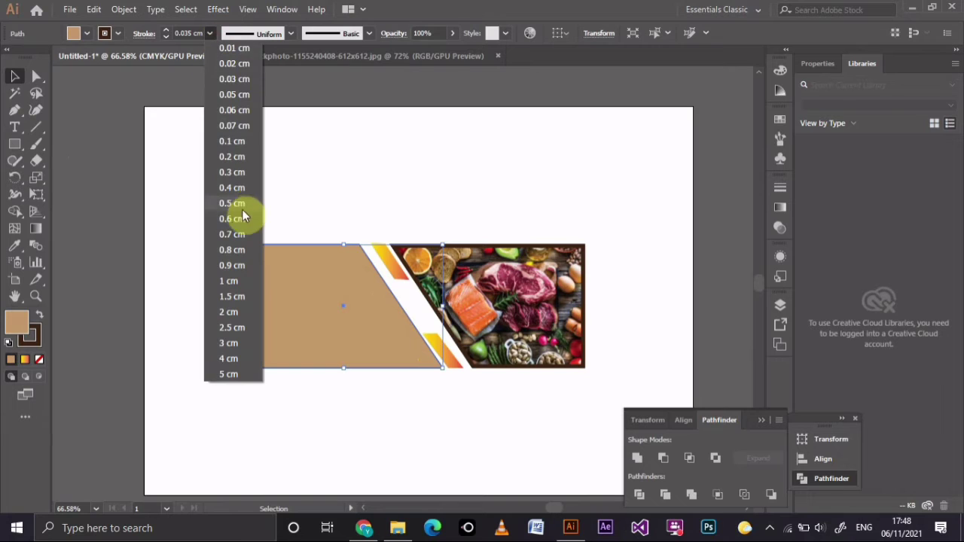
left_click(231, 157)
left_click(351, 434)
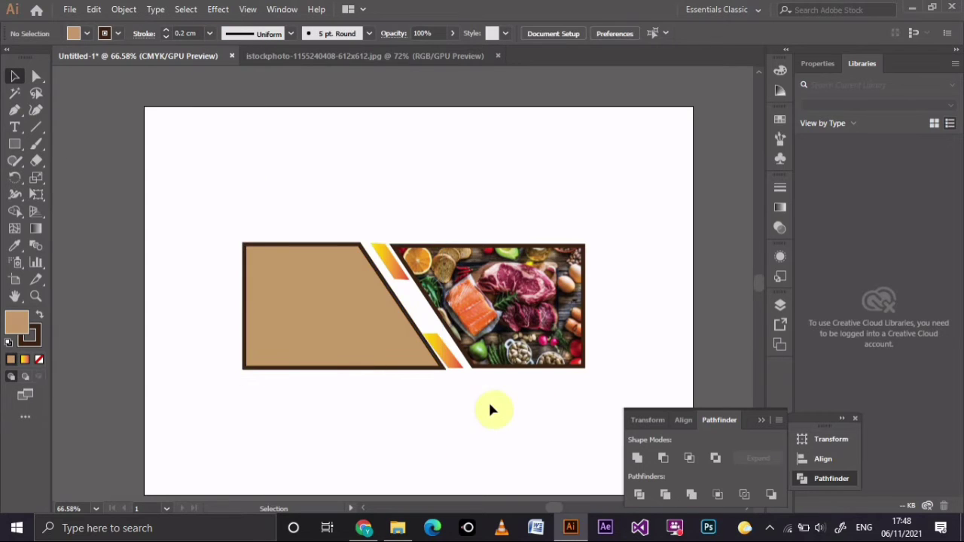
Slide both gradient stripes slightly to the right
left_click(382, 262)
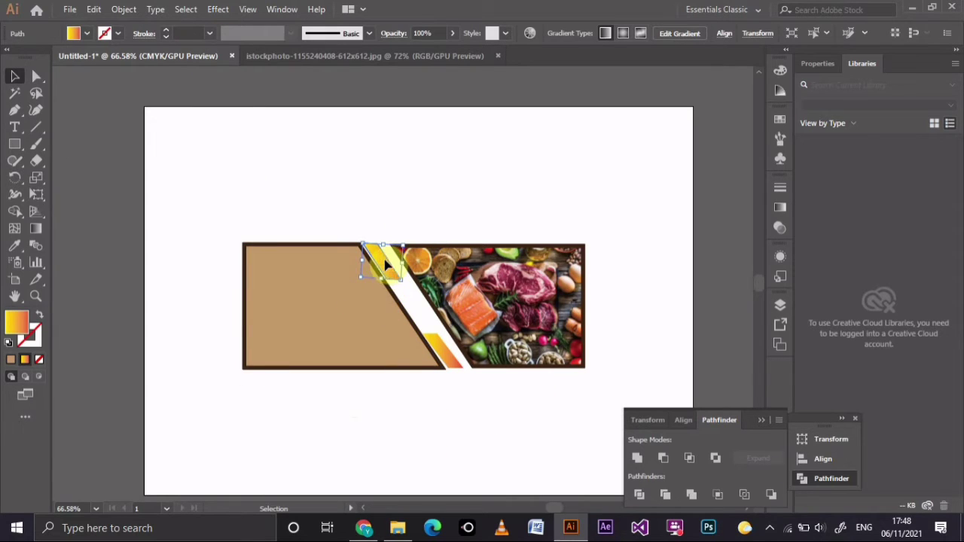
left_click_drag(385, 262, 403, 290)
left_click_drag(436, 351, 471, 371)
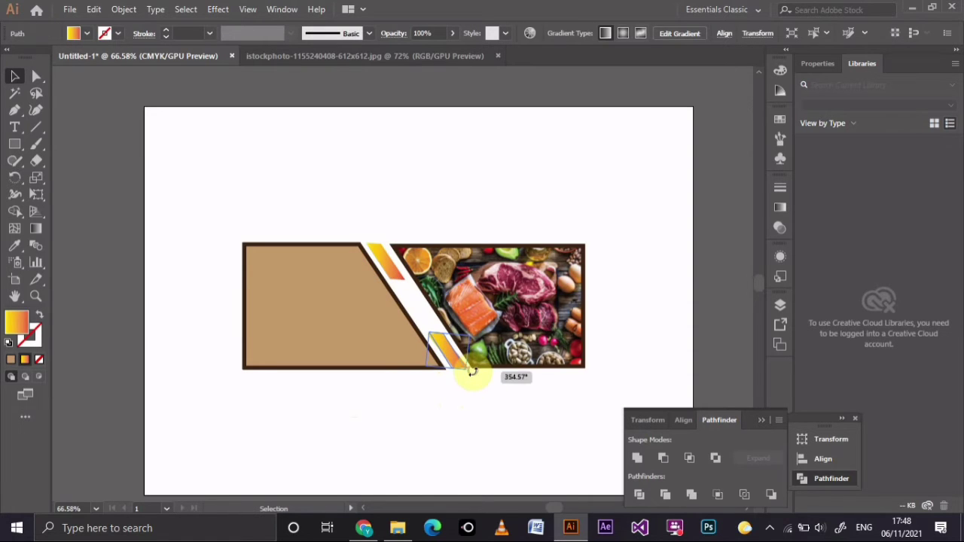
left_click(490, 424)
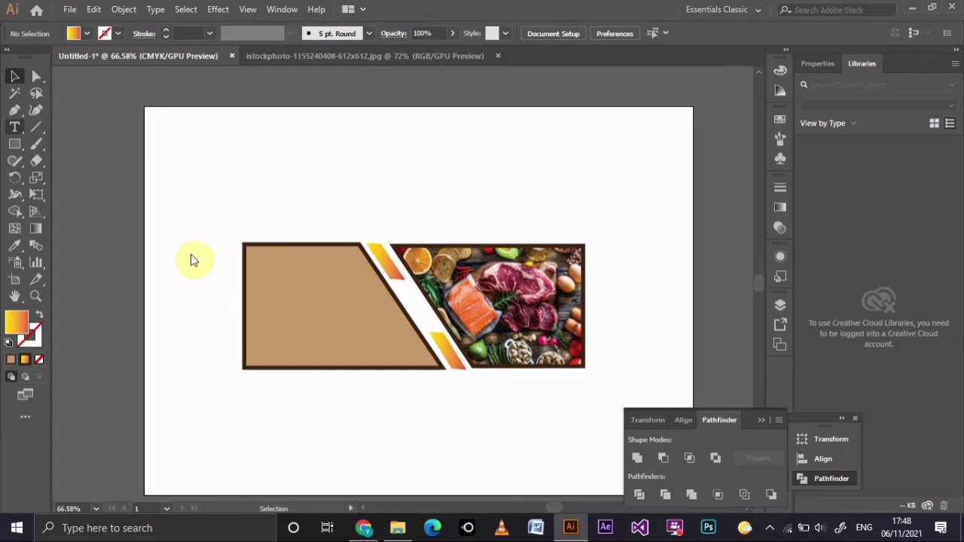
Add the 'ST Fast Food' title inside the brown panel and make it bold
left_click(14, 126)
left_click(264, 277)
type("ST Fast Food")
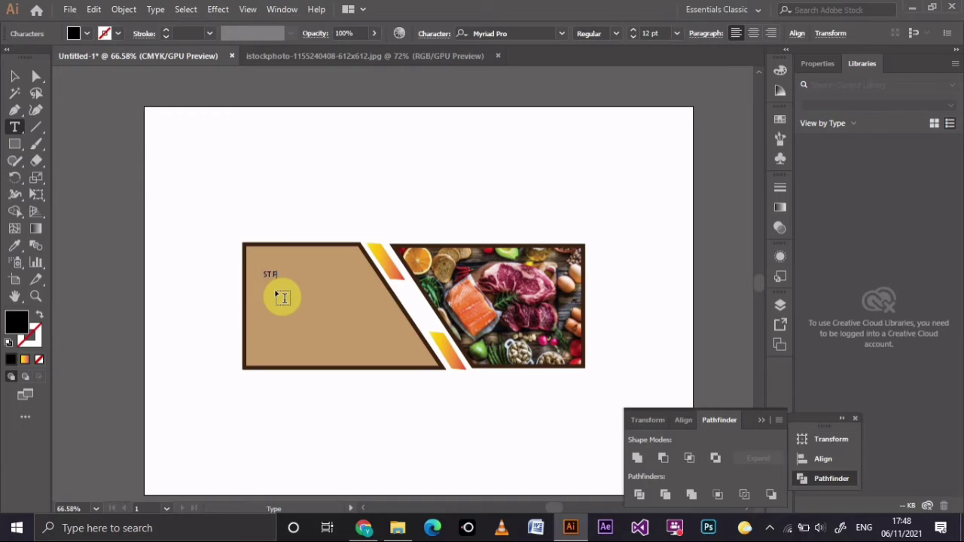
left_click(15, 76)
left_click(607, 170)
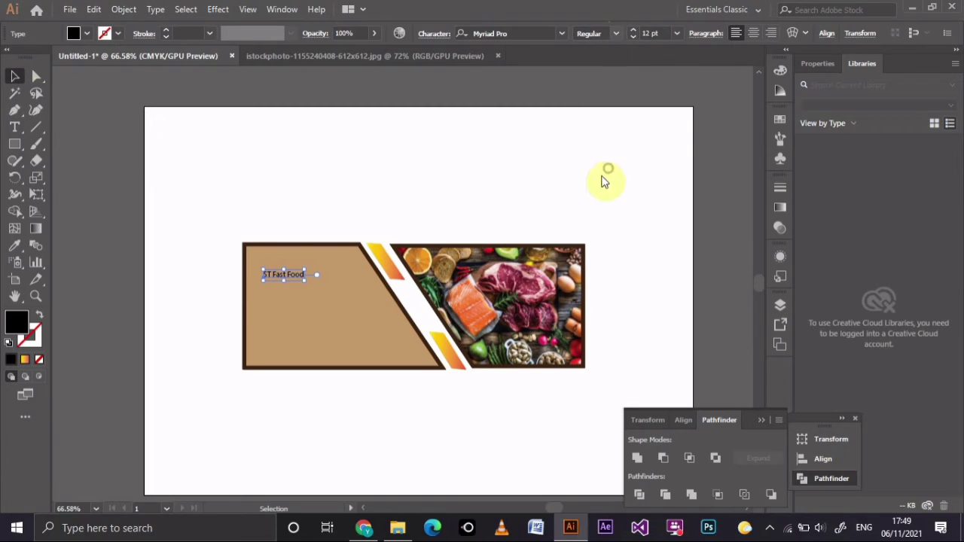
Zoom in and scale the title up to about 26 pt
left_click(36, 296)
left_click(300, 281)
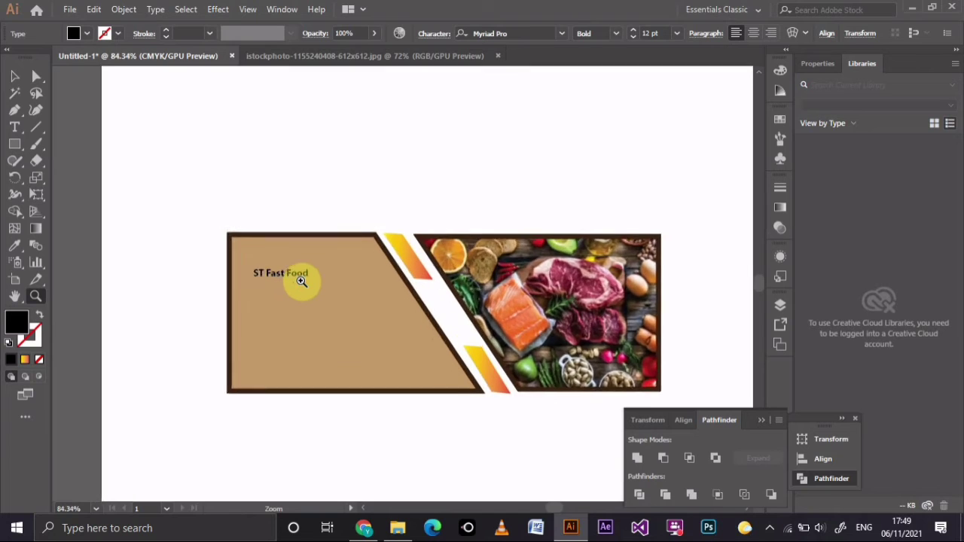
left_click(300, 281)
left_click(14, 76)
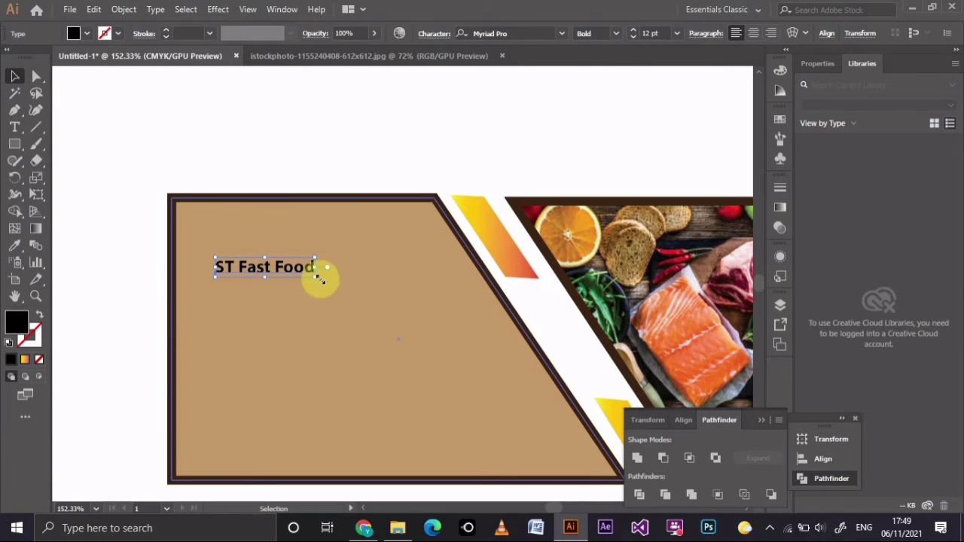
mouse_move(314, 277)
left_mouse_down()
mouse_move(435, 299)
mouse_move(370, 278)
mouse_move(442, 301)
left_mouse_up()
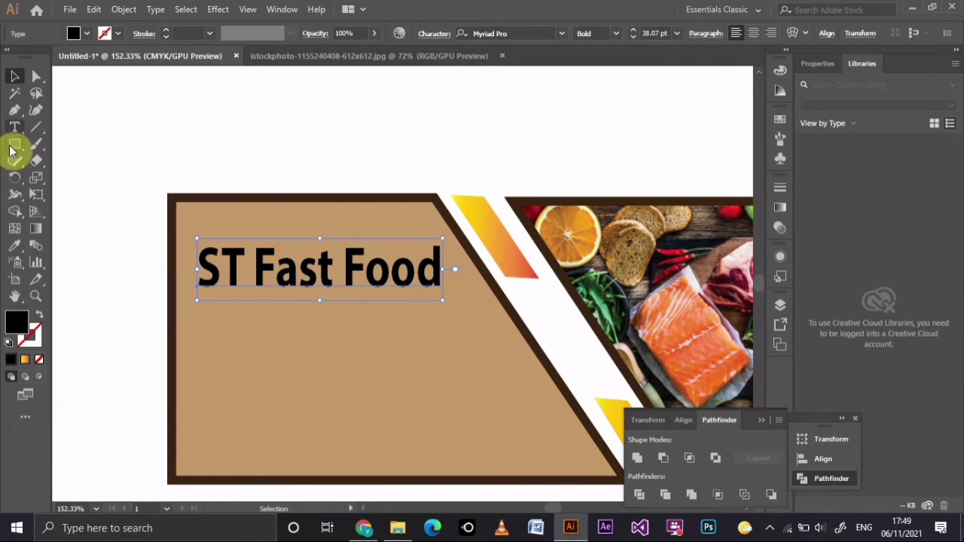
Draw a thin red bar beneath the title
left_click(14, 144)
left_click_drag(198, 299, 451, 297)
left_click(88, 34)
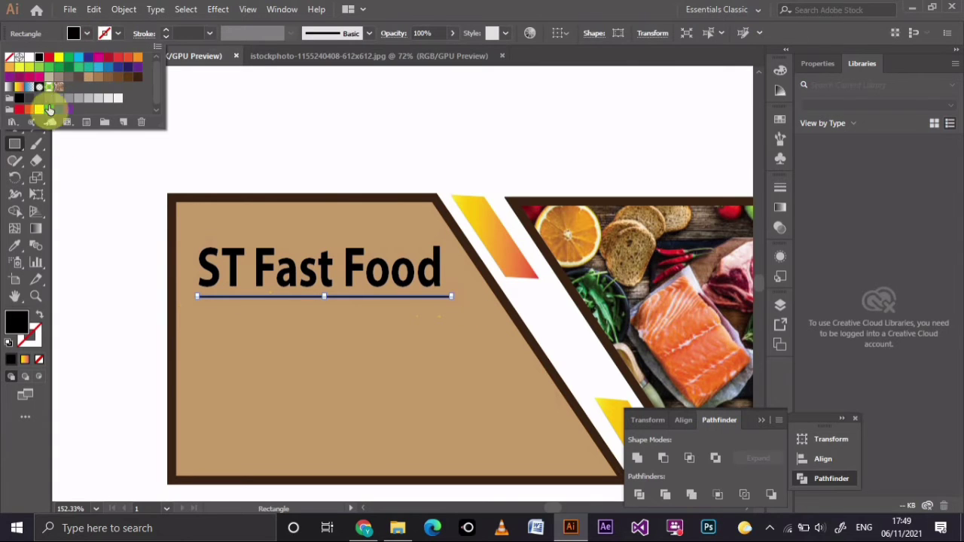
left_click(49, 57)
left_click(236, 132)
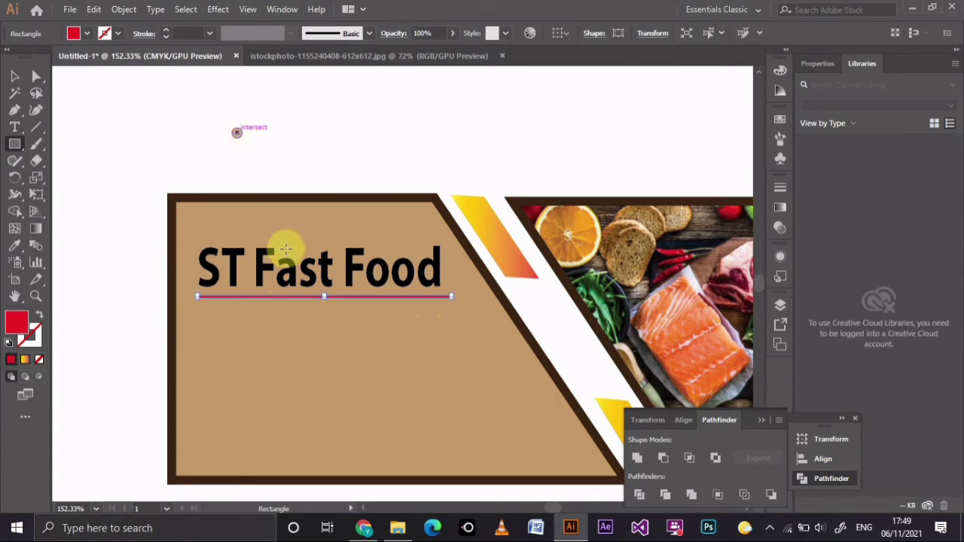
left_click(536, 260)
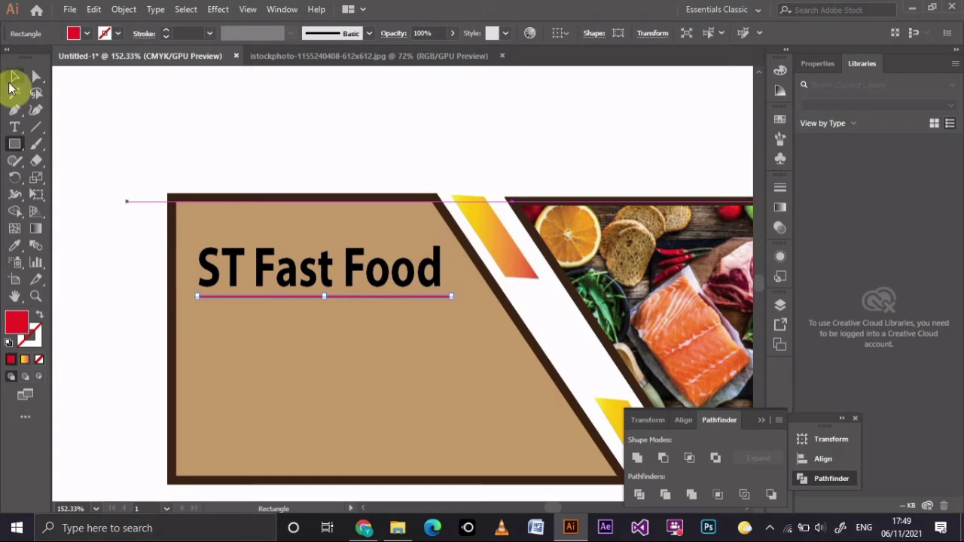
Make the ST Fast Food title text white
left_click(15, 76)
left_click(223, 256)
left_click(86, 34)
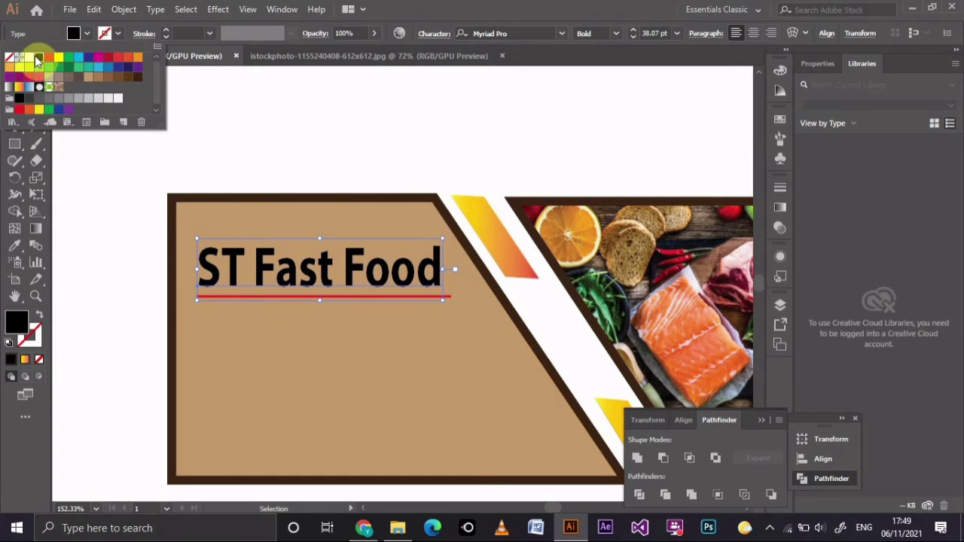
left_click(29, 58)
left_click(220, 109)
left_click(326, 108)
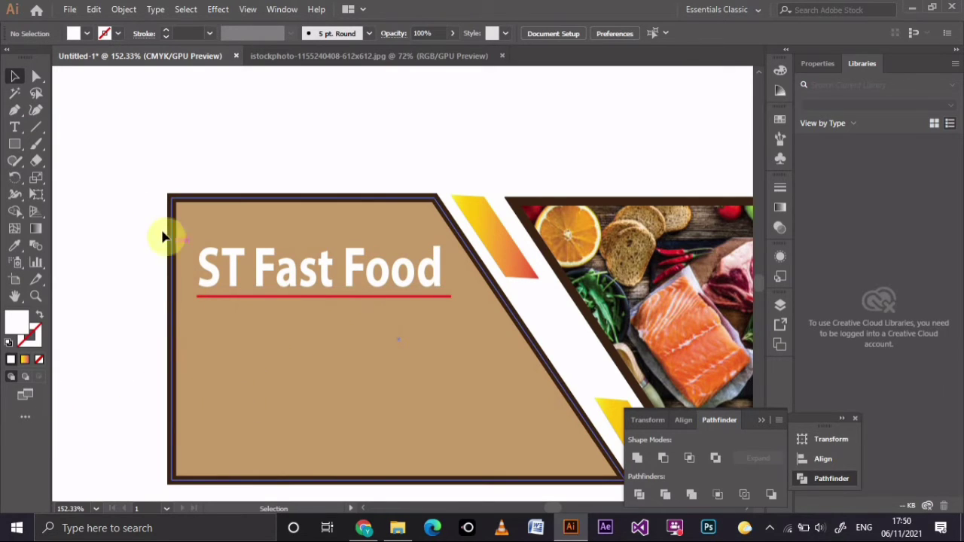
Drag the phone symbol from the Mobile symbol library below the title and shrink it
left_click(282, 9)
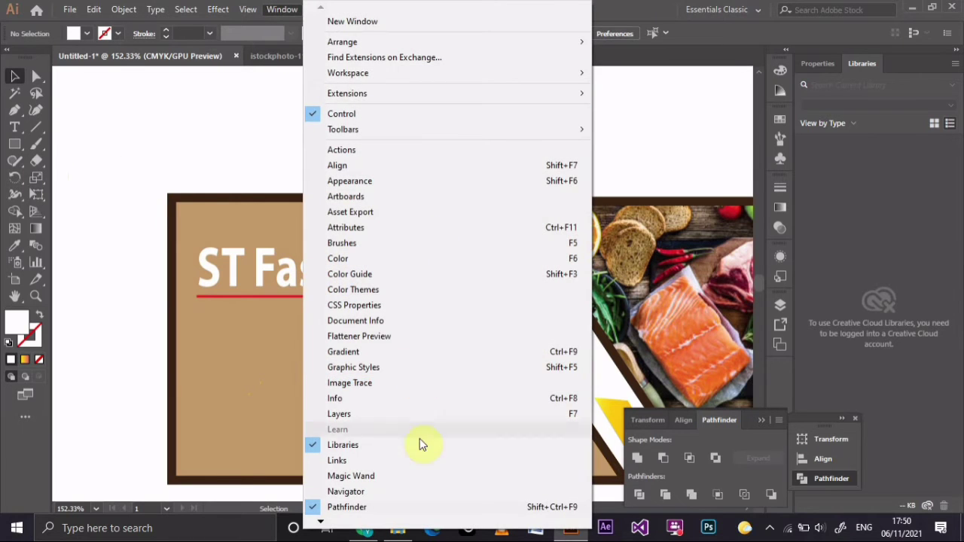
mouse_move(320, 521)
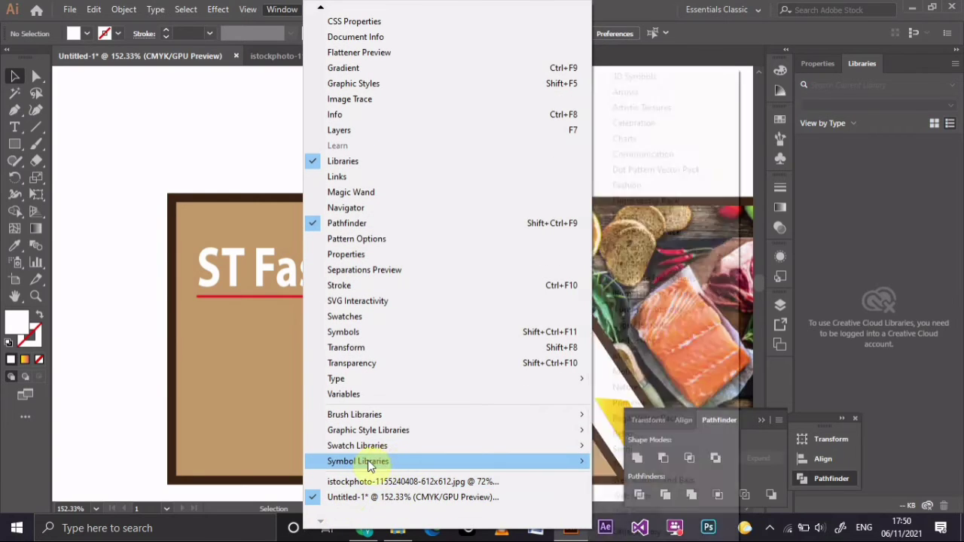
mouse_move(358, 461)
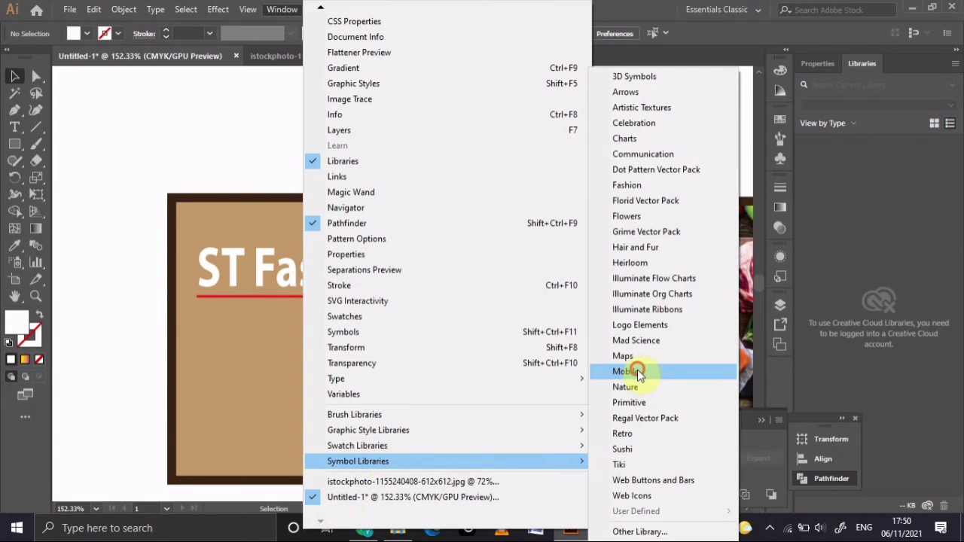
left_click(638, 371)
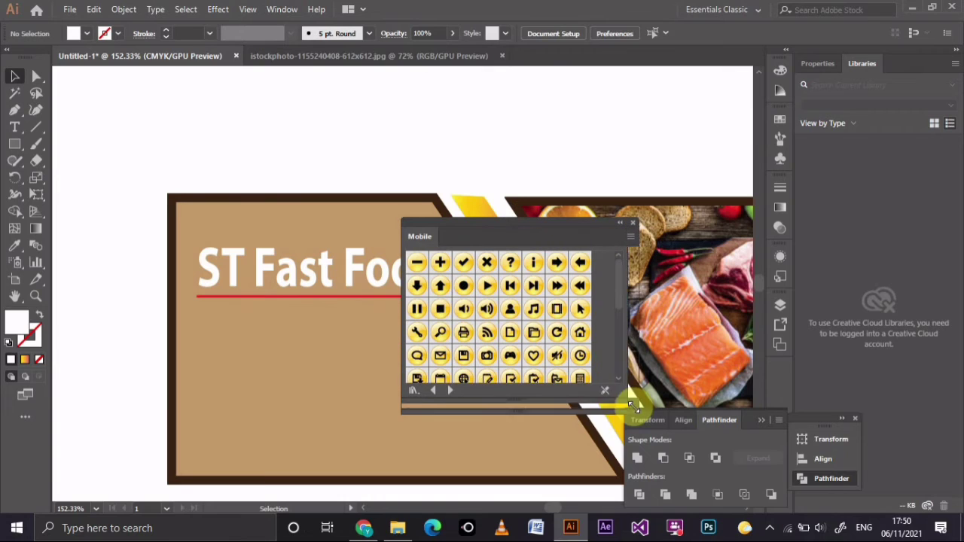
left_click_drag(558, 324, 646, 420)
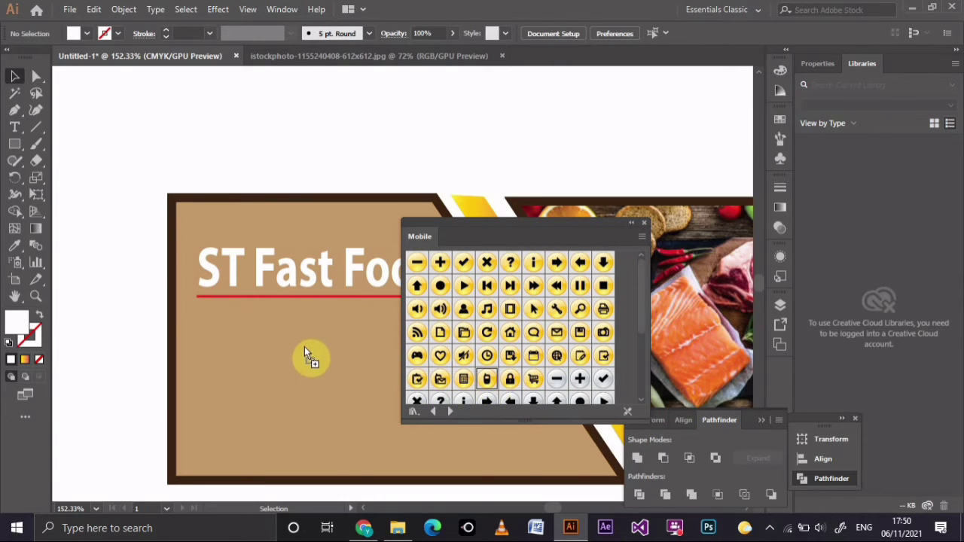
left_click_drag(304, 346, 290, 377)
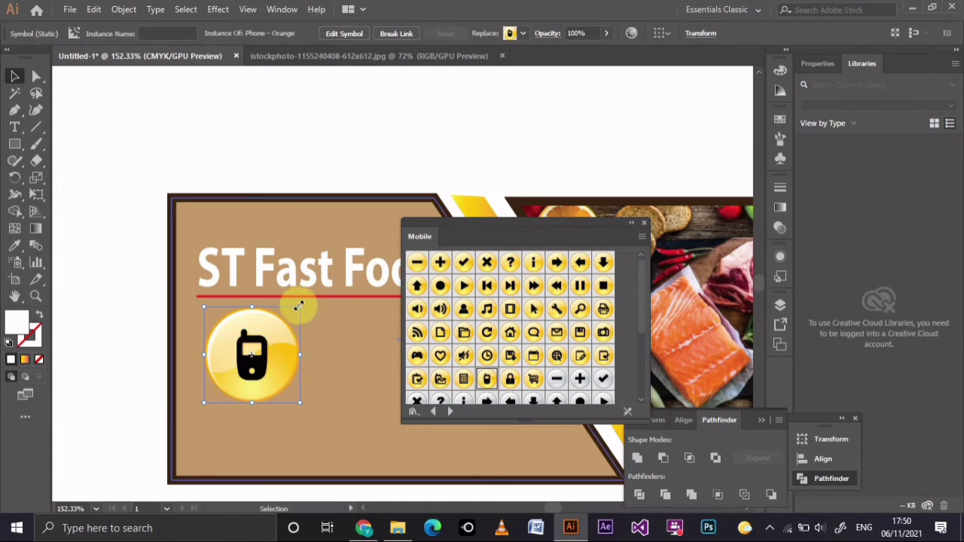
left_click_drag(301, 307, 275, 332)
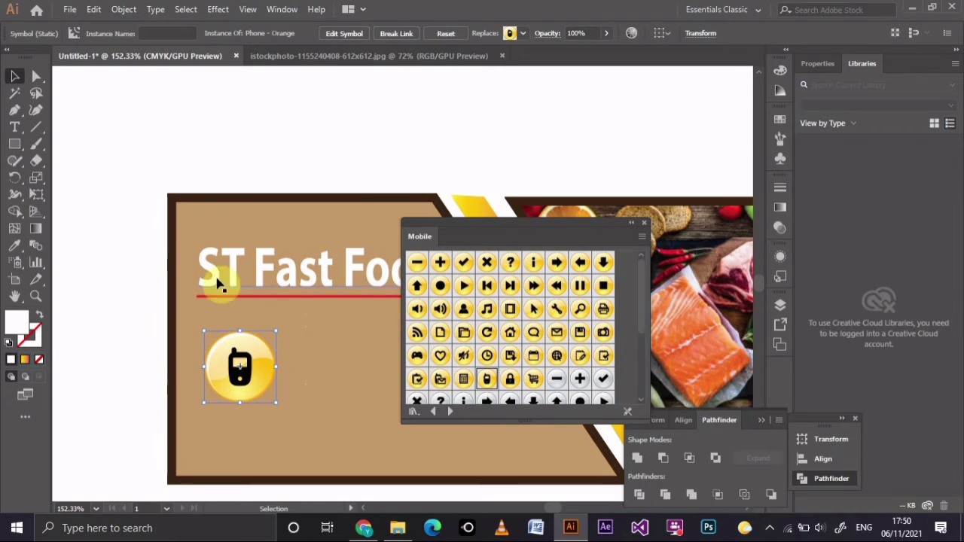
Add white 'call for order' text, about 17 pt, to the right of the phone icon
left_click(14, 127)
left_click(302, 349)
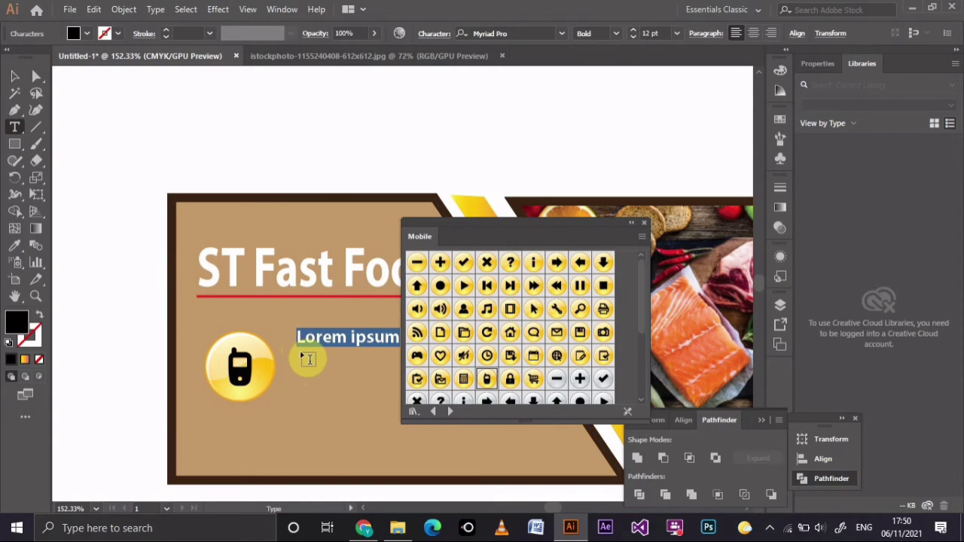
type("der")
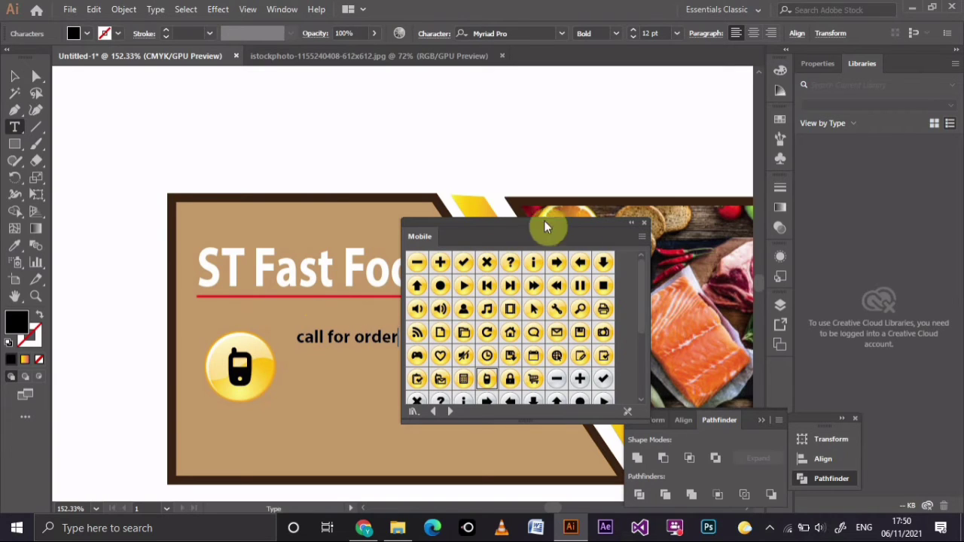
left_click(643, 222)
key("Escape")
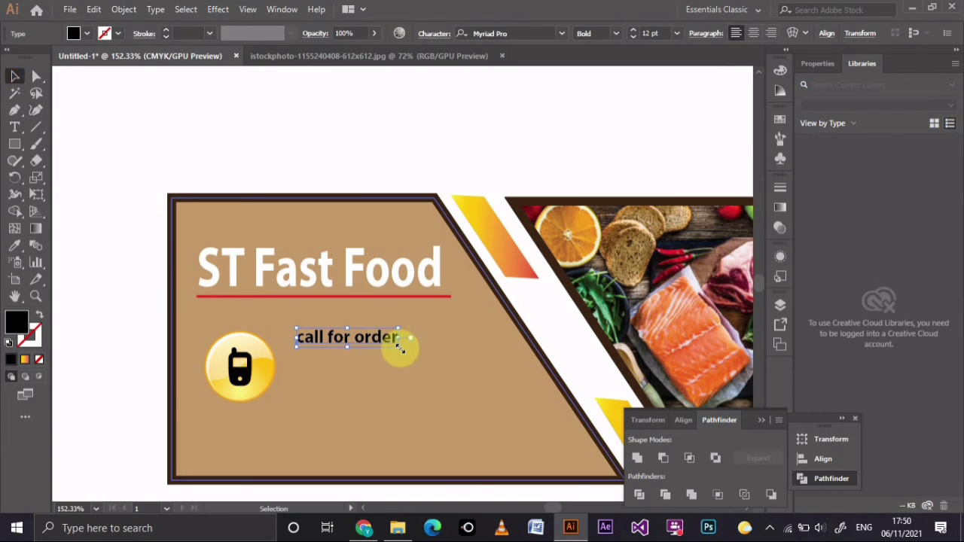
left_click_drag(400, 347, 418, 353)
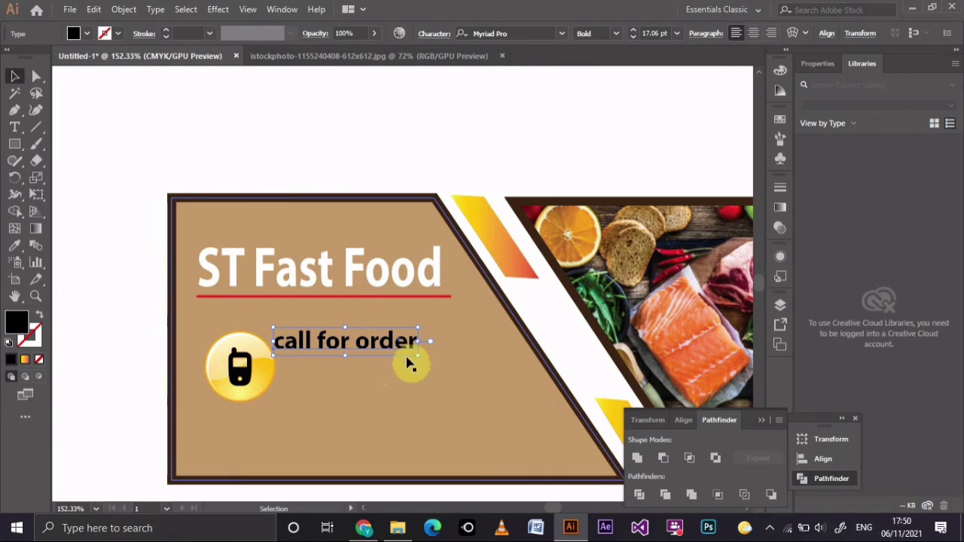
left_click(87, 34)
left_click(23, 61)
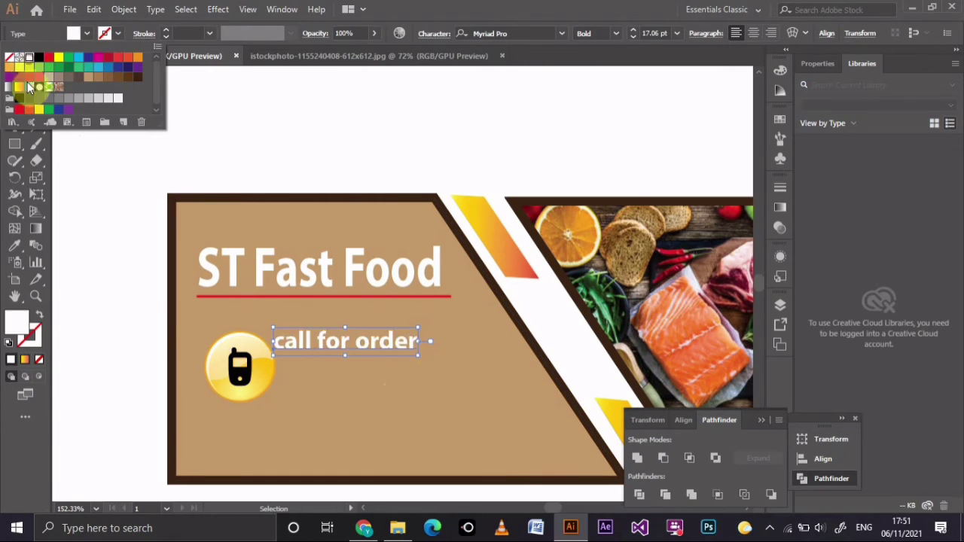
left_click(346, 382)
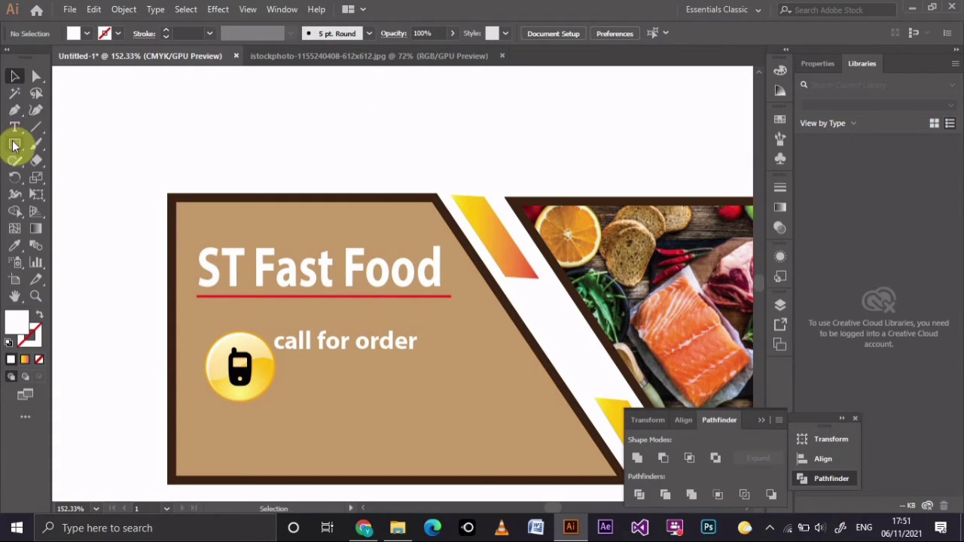
Add an enlarged phone-number line aligned under 'call for order'
left_click(15, 127)
left_click(307, 374)
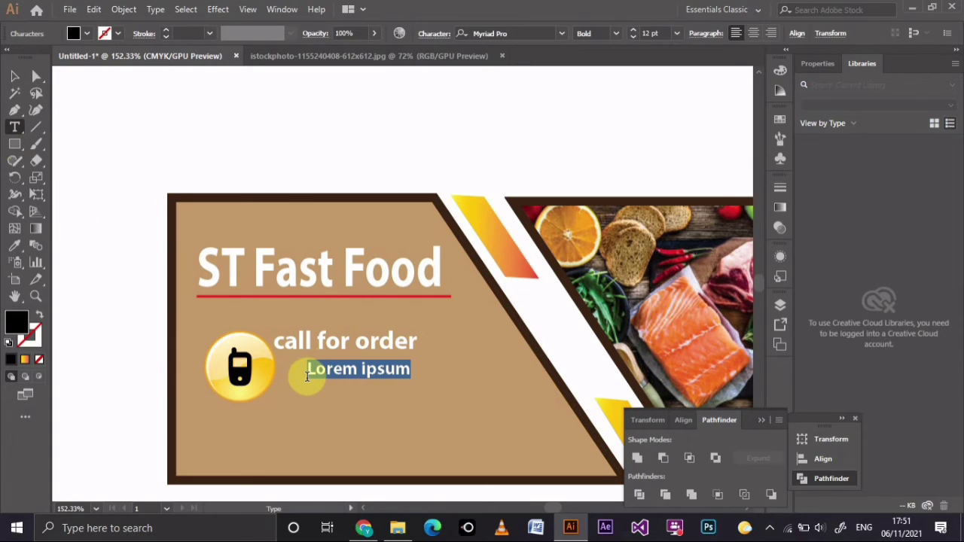
key("BackSpace")
type("+251 -----------")
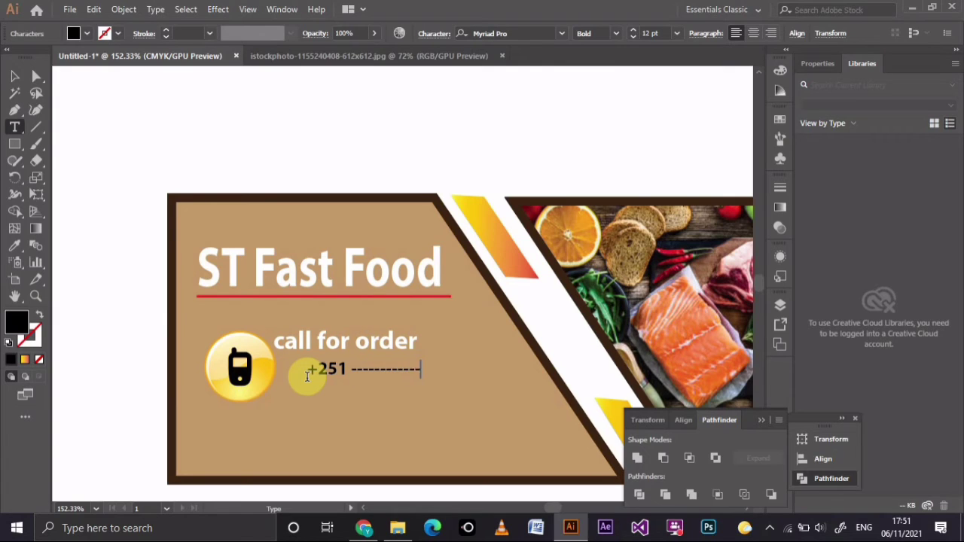
left_click(15, 76)
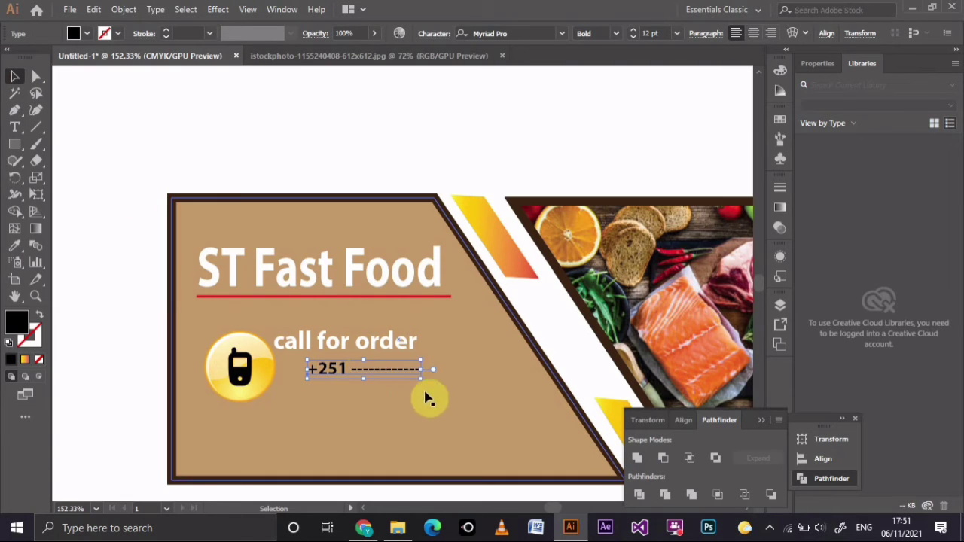
left_click_drag(420, 378, 452, 393)
left_click_drag(393, 370, 375, 374)
Copy the red title line down beneath 'call for order'
left_click(390, 297)
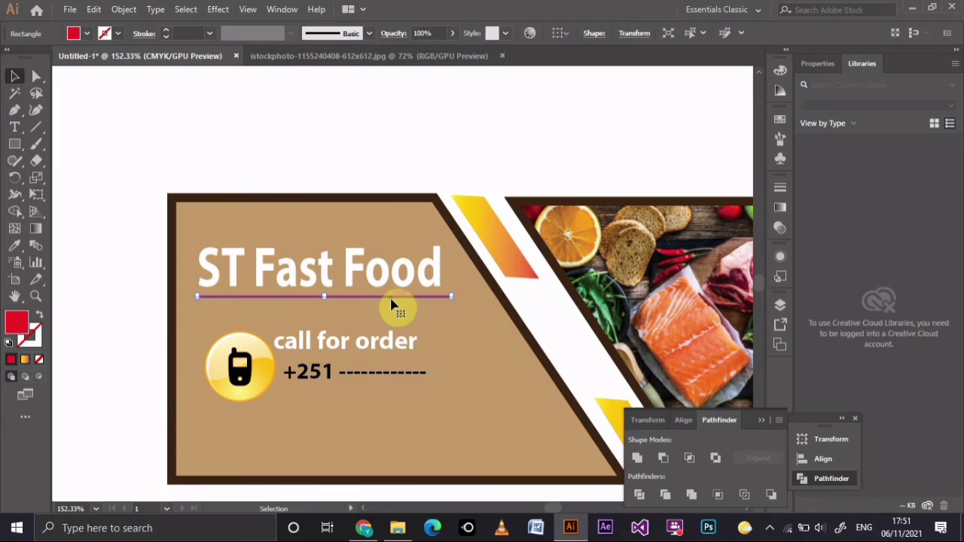
mouse_move(390, 303)
left_mouse_down()
mouse_move(334, 314)
mouse_move(382, 359)
left_mouse_up()
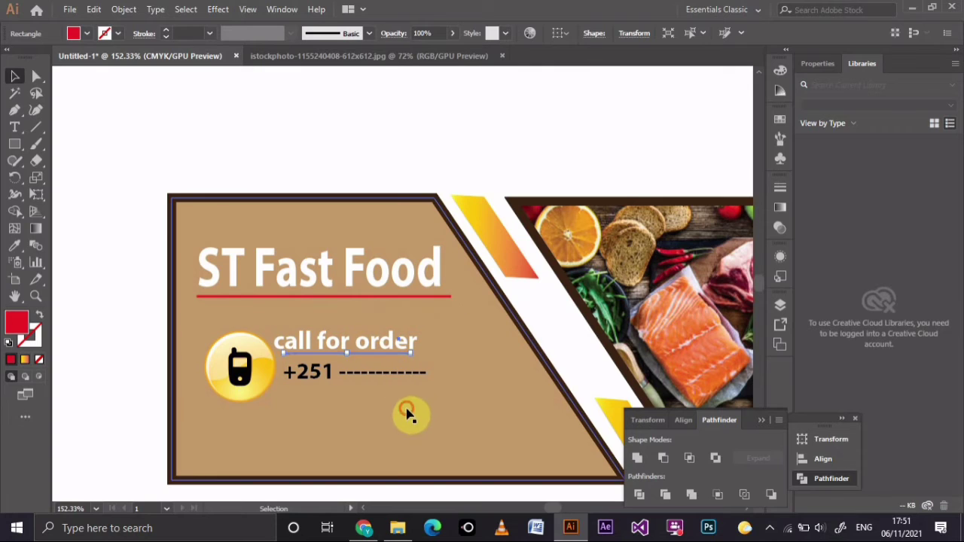
left_click(402, 419)
scroll(389, 387, "down", 2)
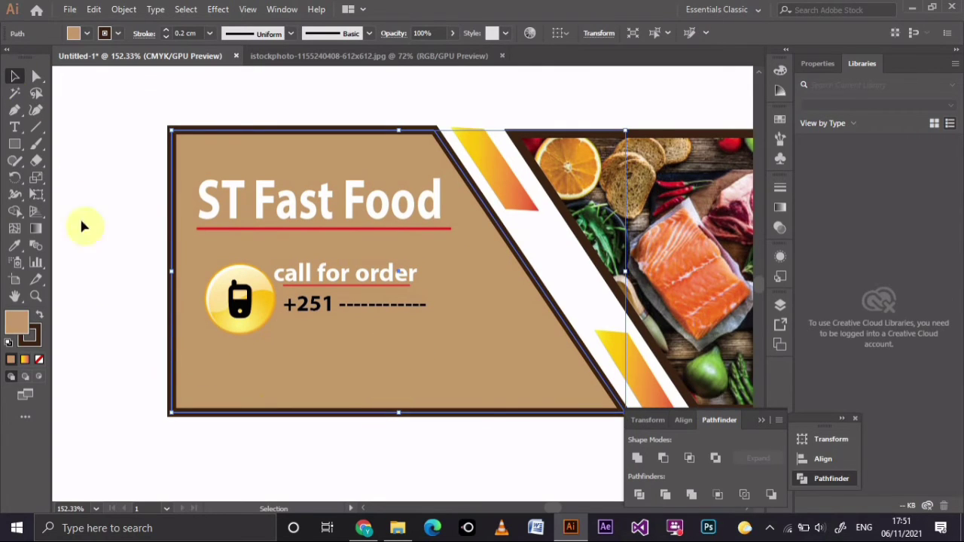
Draw a small red rectangle with no outline in the lower panel
left_click(15, 144)
left_click_drag(204, 360, 263, 388)
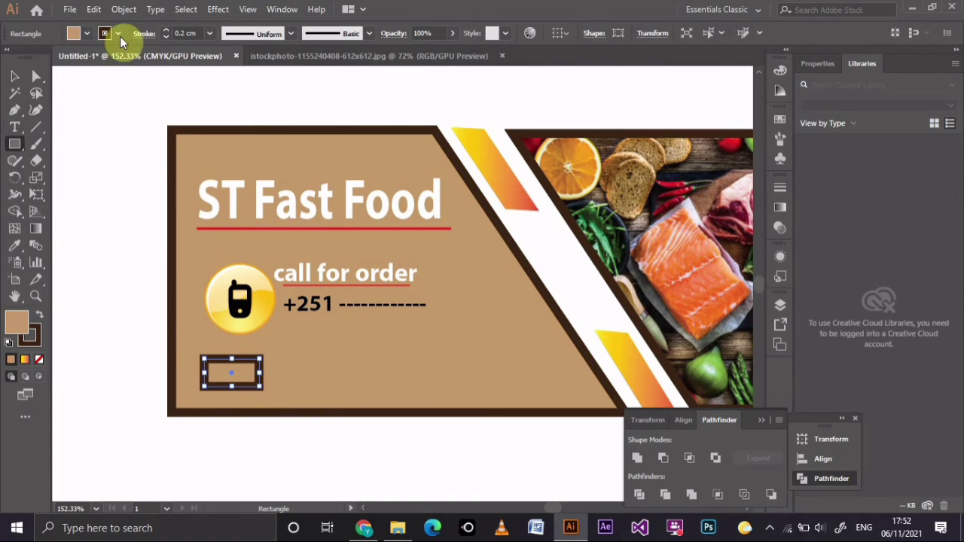
left_click(118, 33)
left_click(9, 57)
left_click(73, 35)
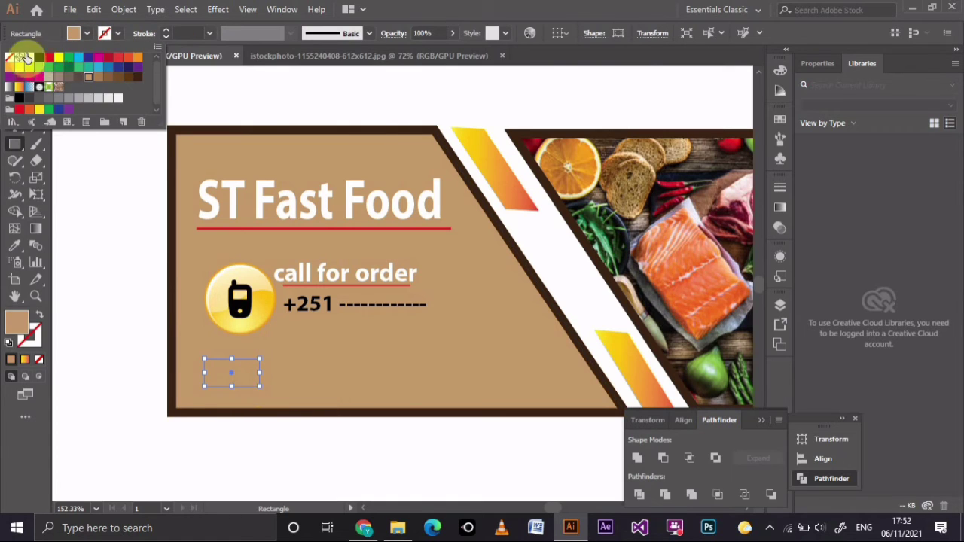
left_click(59, 57)
left_click(49, 57)
left_click(188, 435)
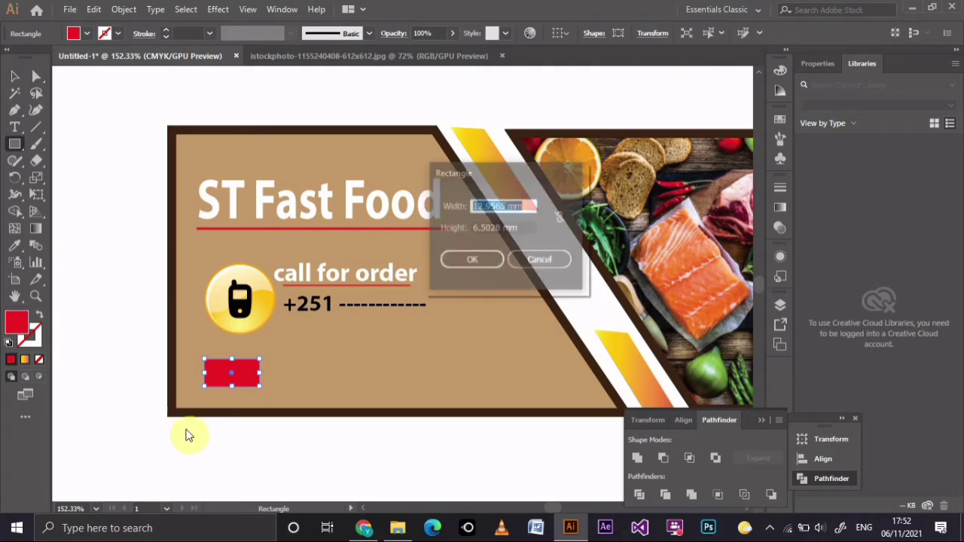
left_click(537, 259)
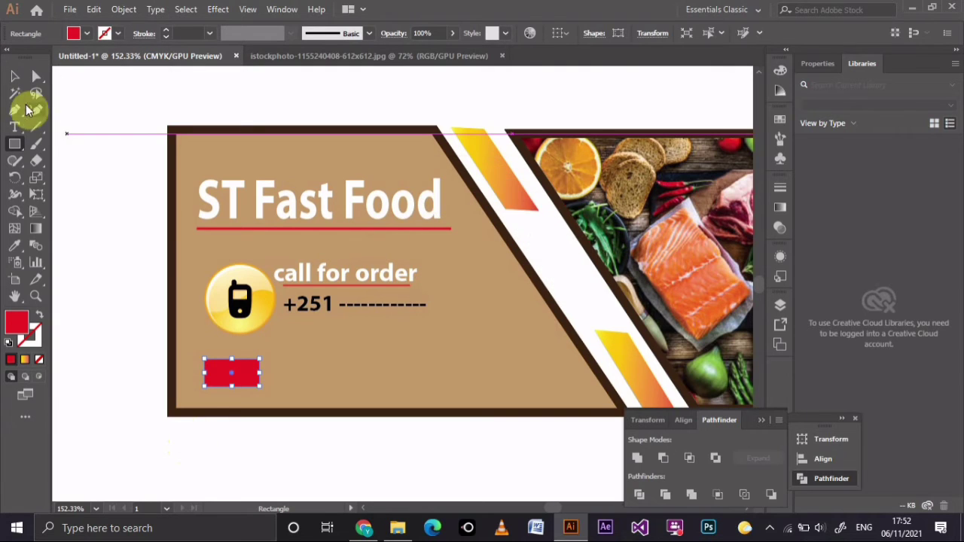
Place white '100%' text on the red rectangle
left_click(14, 127)
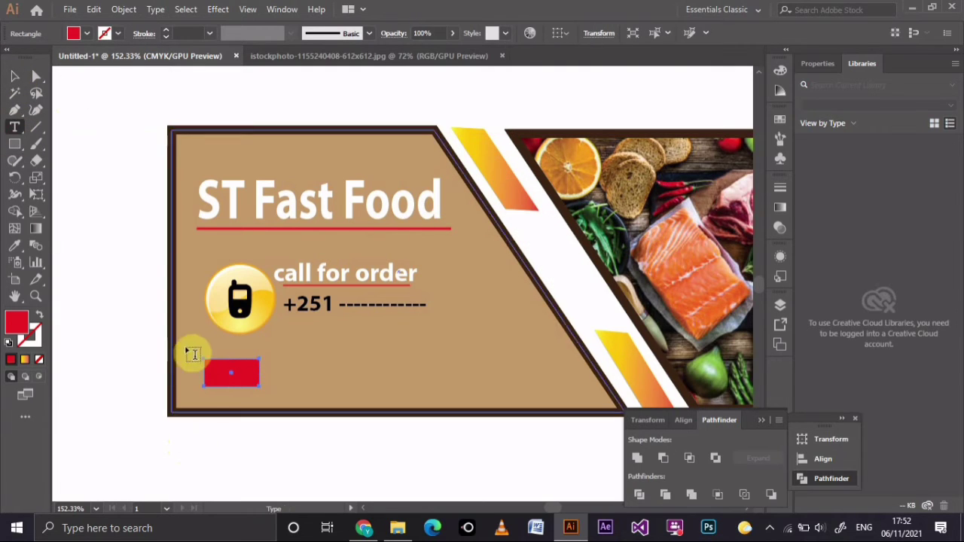
left_click(220, 363)
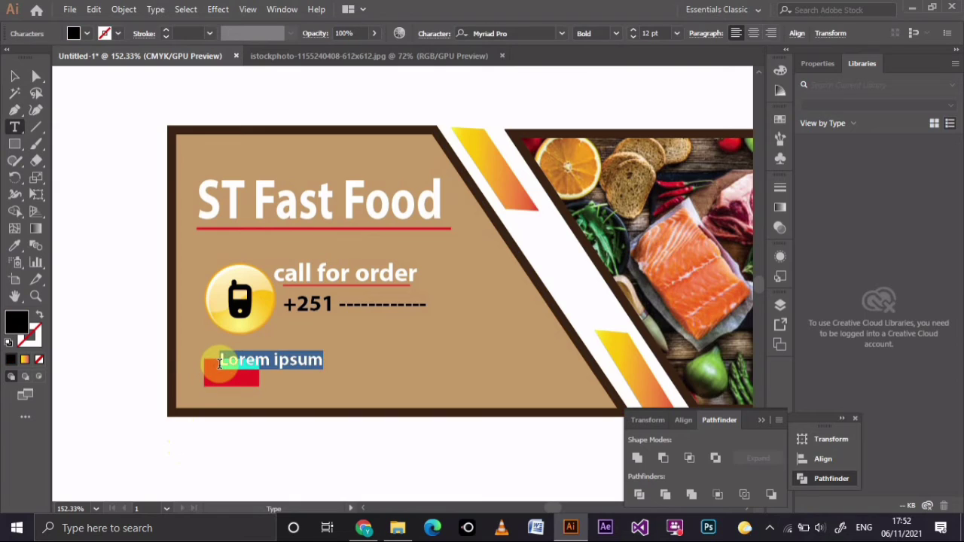
key("BackSpace")
type("100")
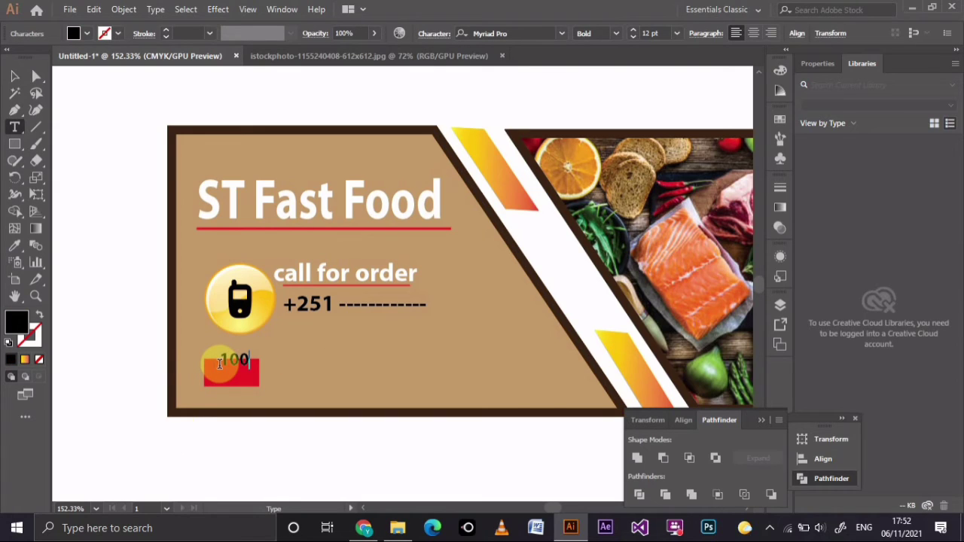
left_click(86, 33)
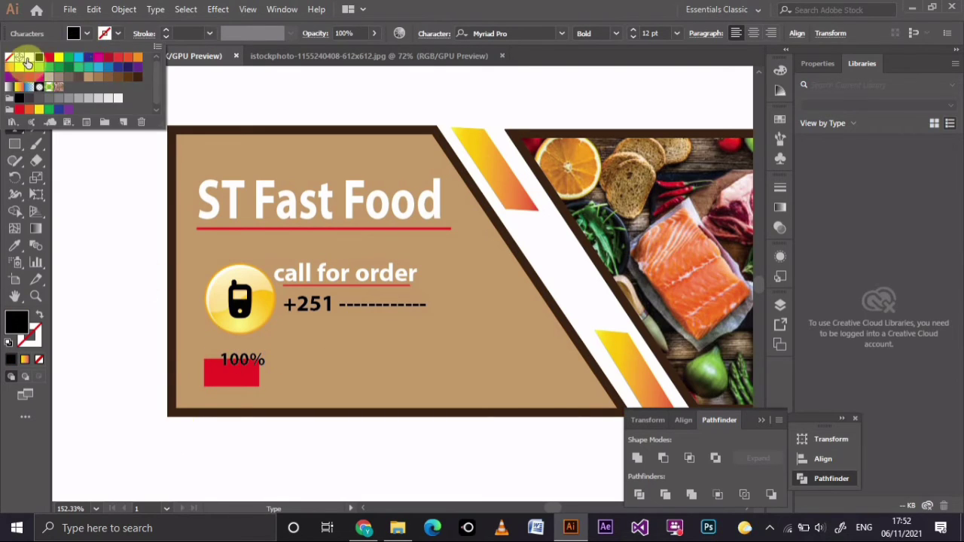
left_click(30, 57)
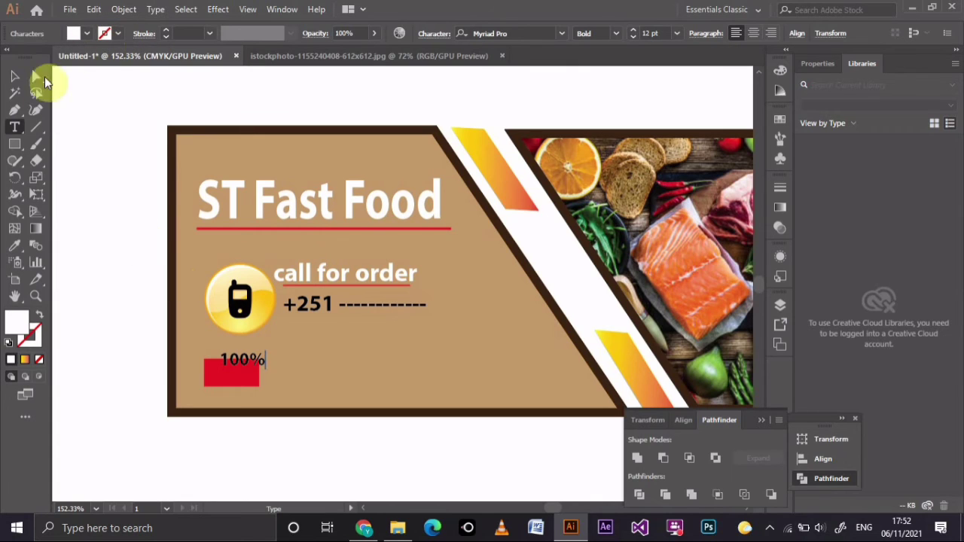
left_click(15, 78)
left_click(86, 33)
left_click(31, 60)
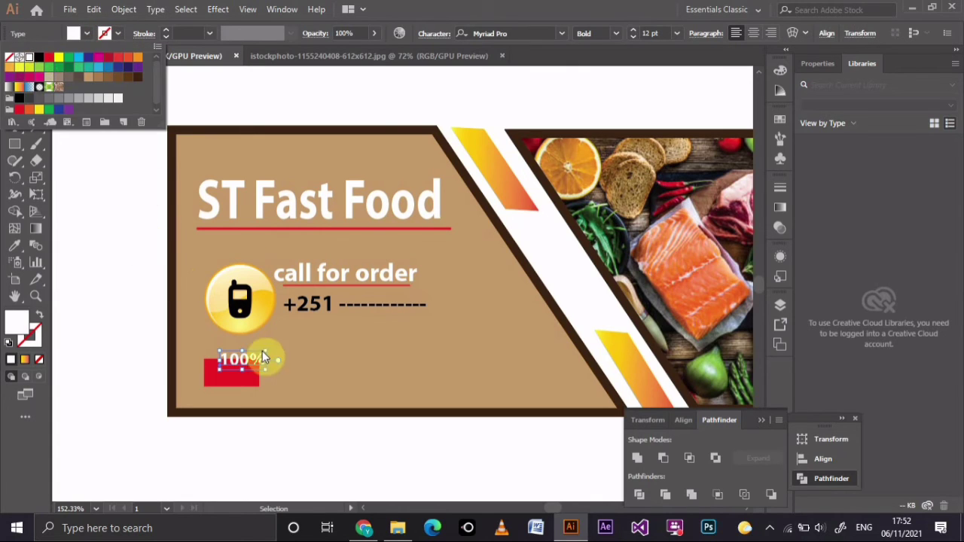
left_click(242, 364)
left_click_drag(234, 367, 237, 373)
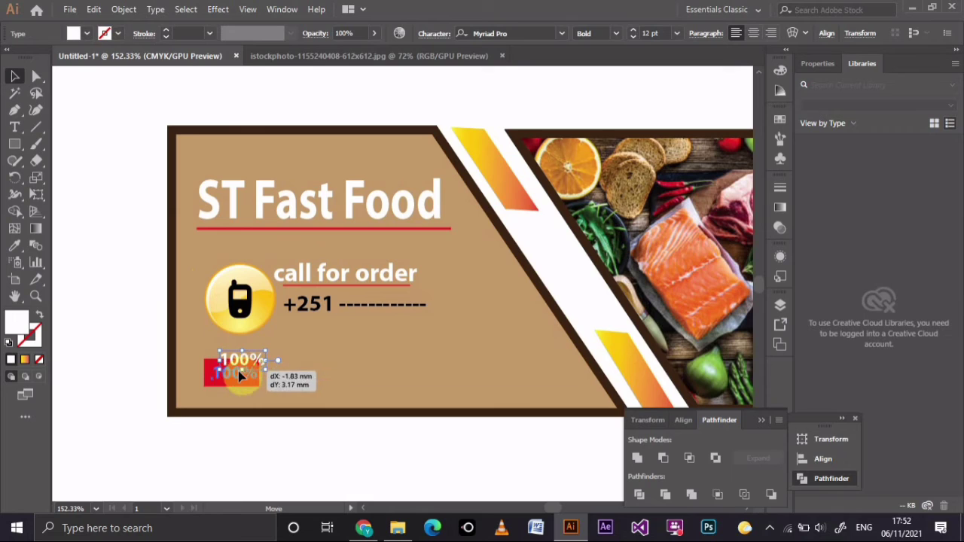
left_click(294, 393)
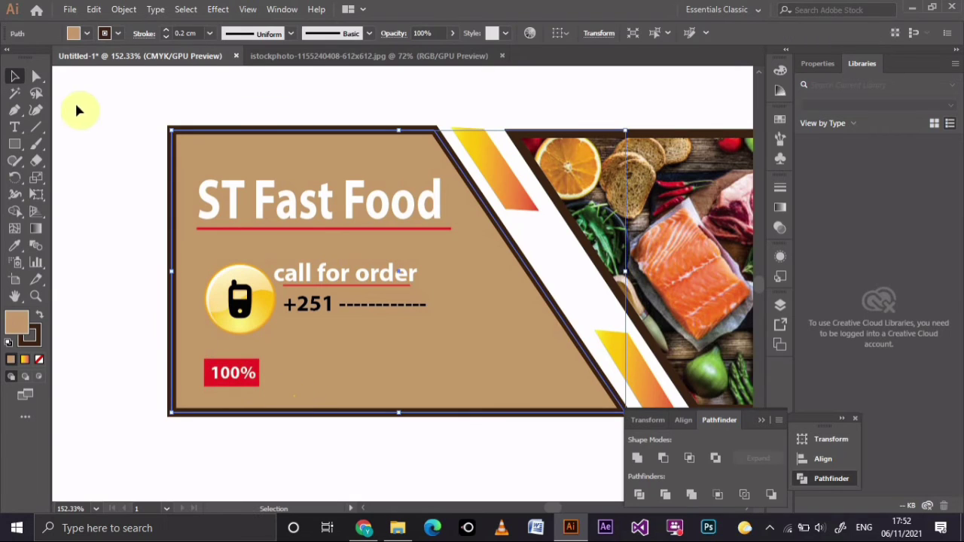
Add white 'Pure Food' text right beside the 100% badge
left_click(15, 130)
left_click(276, 365)
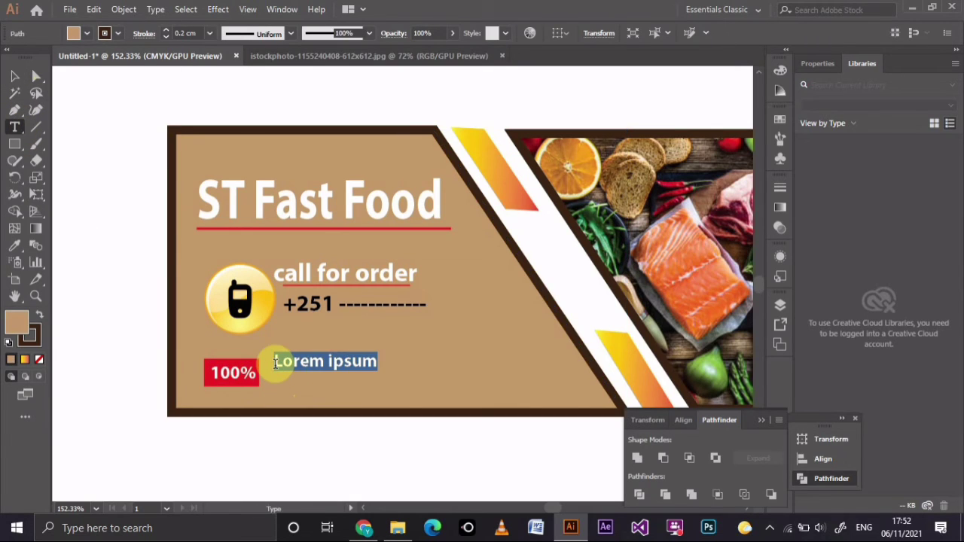
type("pure food")
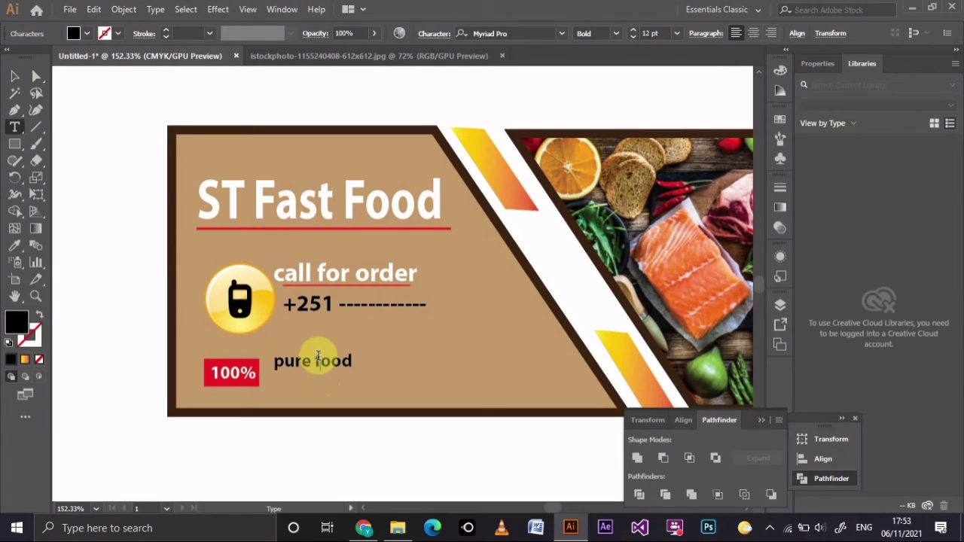
type("F")
left_click(14, 76)
left_click(87, 33)
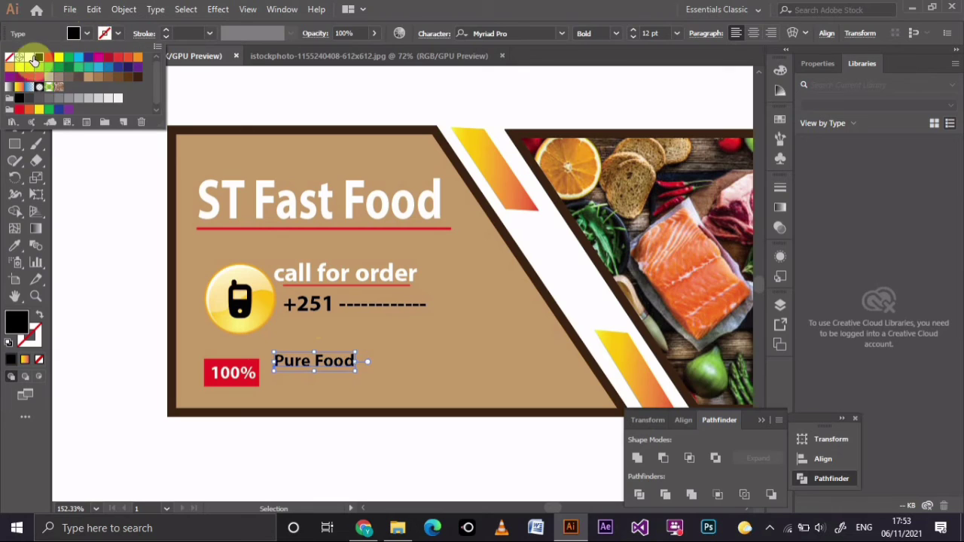
left_click(117, 98)
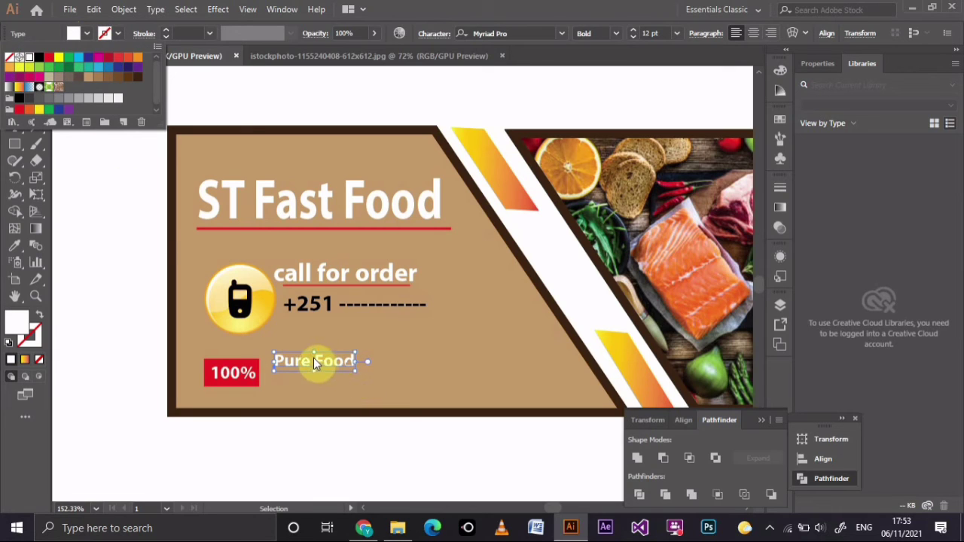
left_click(315, 374)
left_click_drag(321, 366, 313, 378)
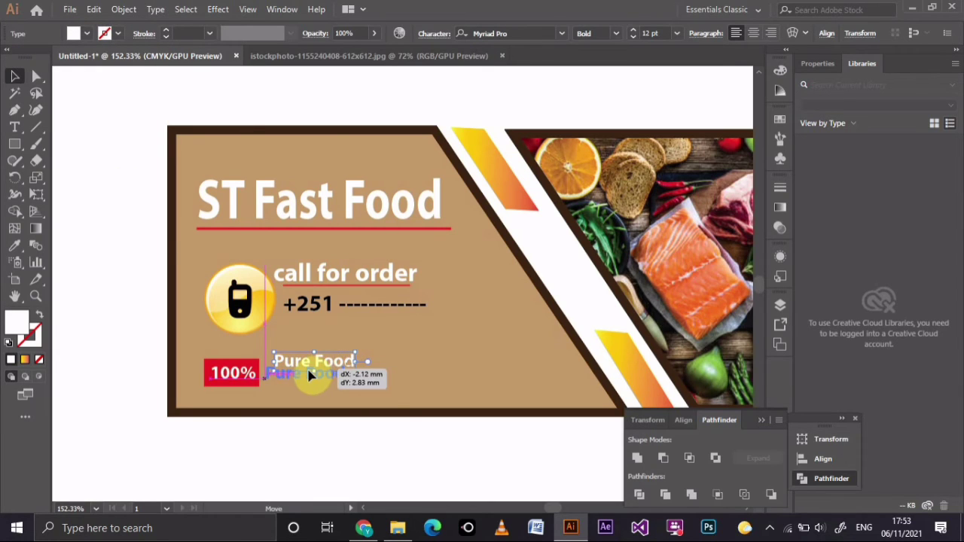
left_click(400, 374)
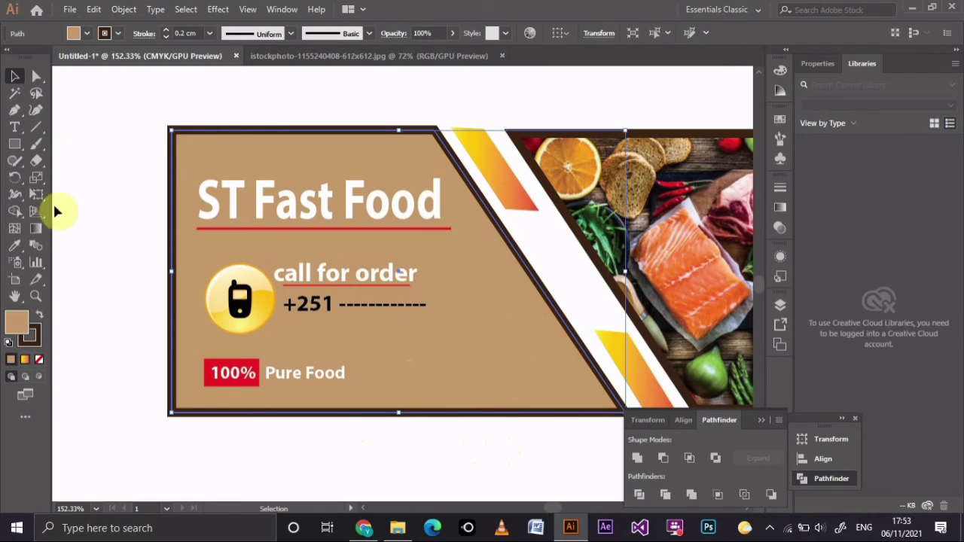
Draw a wide rectangle right of 'Pure Food', remove its outline, and round it into a pill
left_click(15, 143)
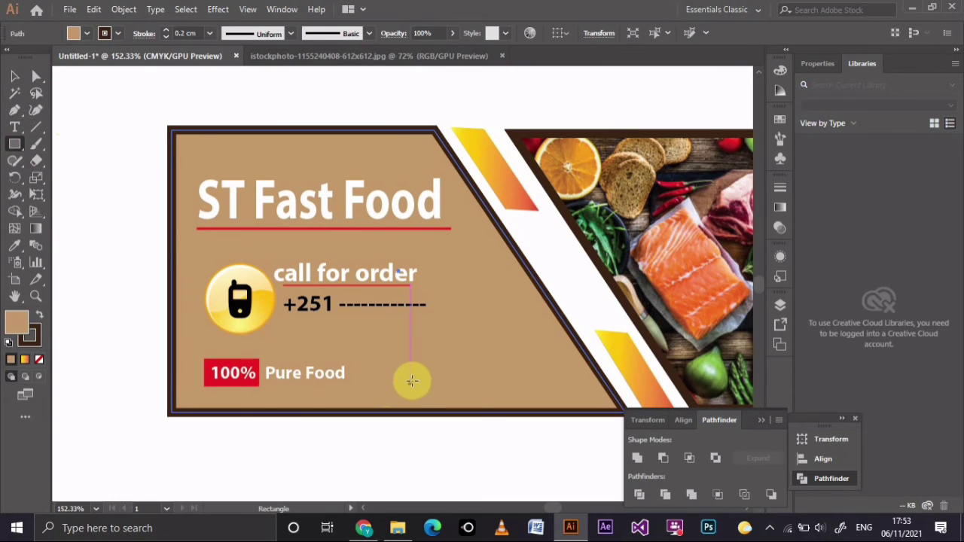
left_click_drag(389, 342, 532, 372)
left_click(105, 33)
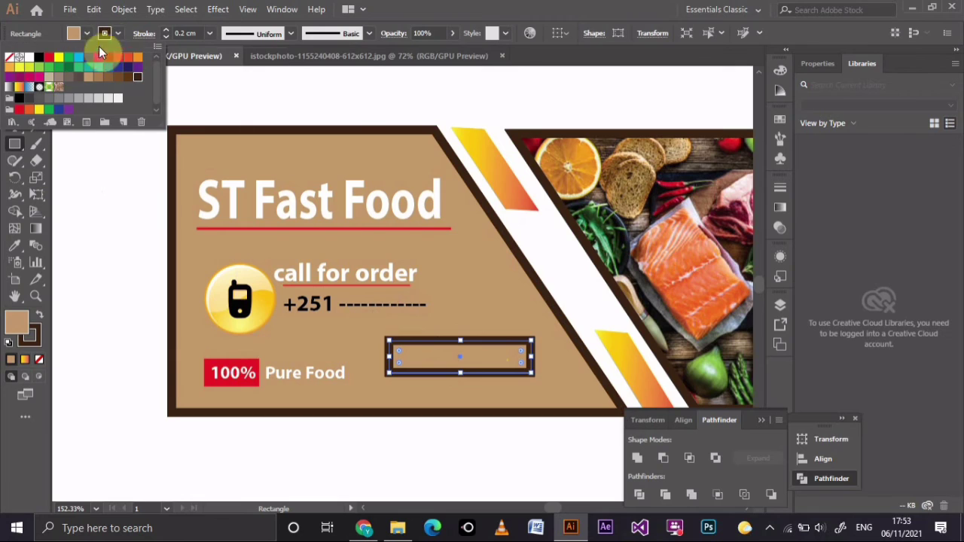
left_click(9, 61)
left_click(508, 358)
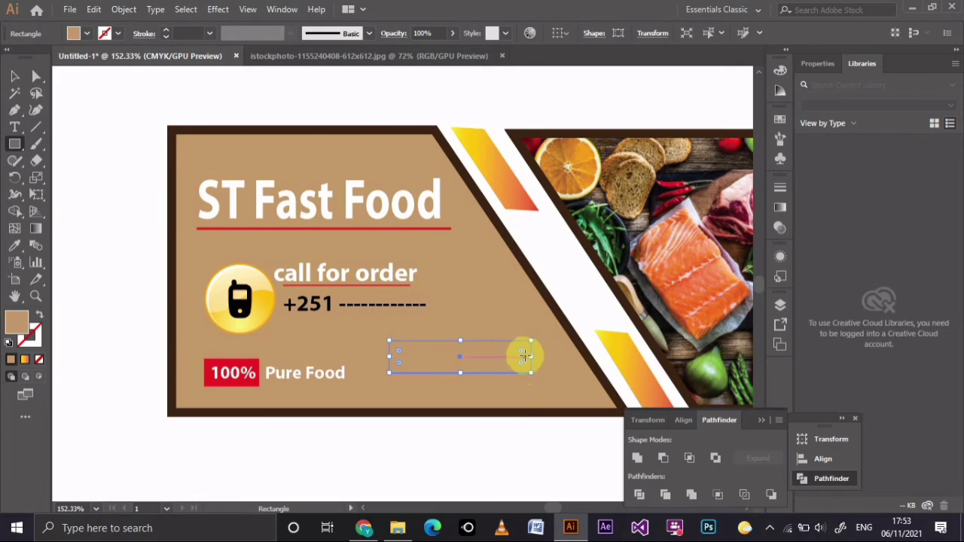
left_click(14, 76)
left_click_drag(523, 352, 512, 360)
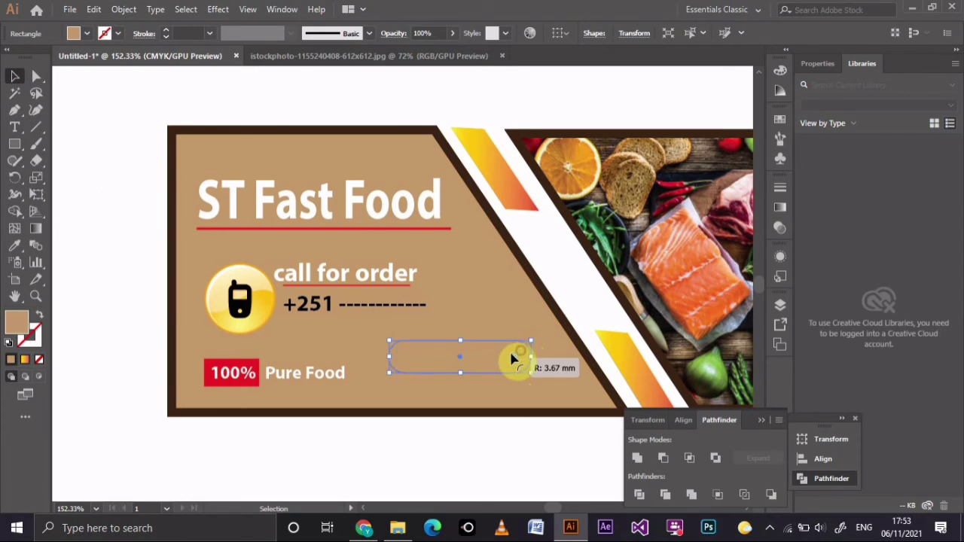
Give the pill shape a white fill and a red 0.1 cm outline
left_click(79, 34)
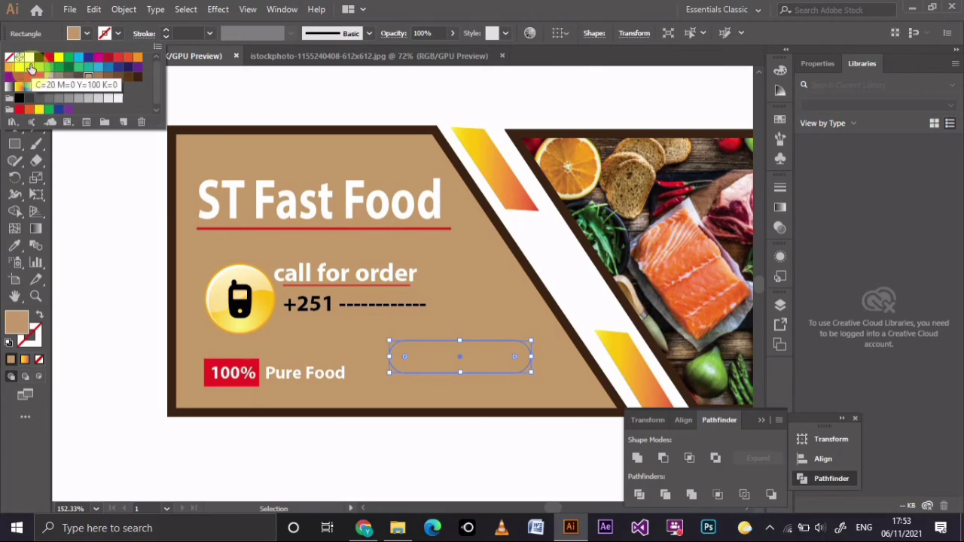
left_click(19, 58)
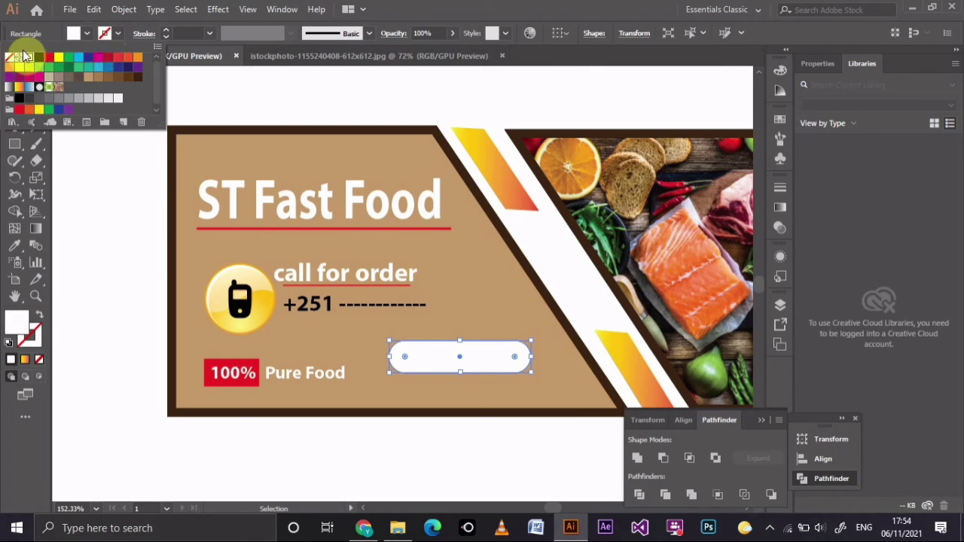
left_click(118, 34)
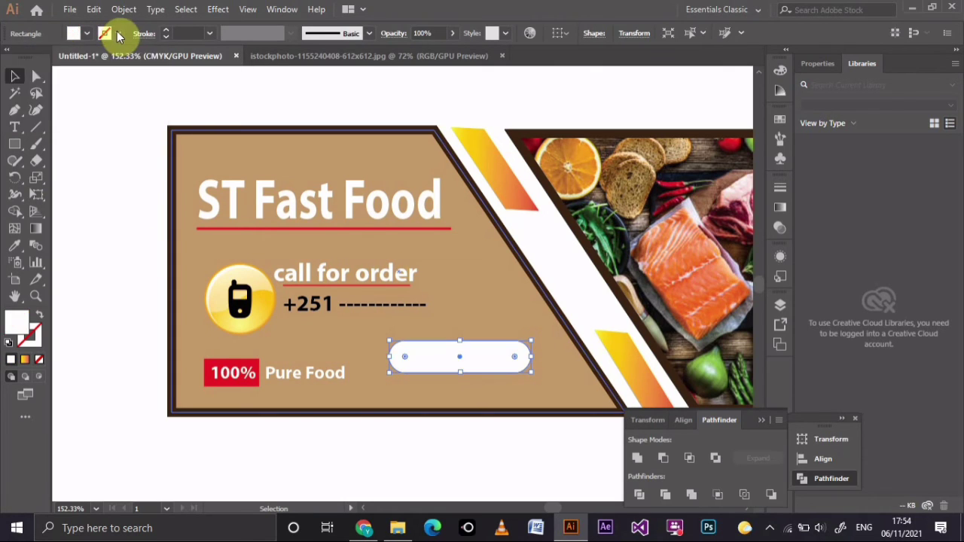
left_click(118, 34)
left_click(50, 58)
left_click(209, 33)
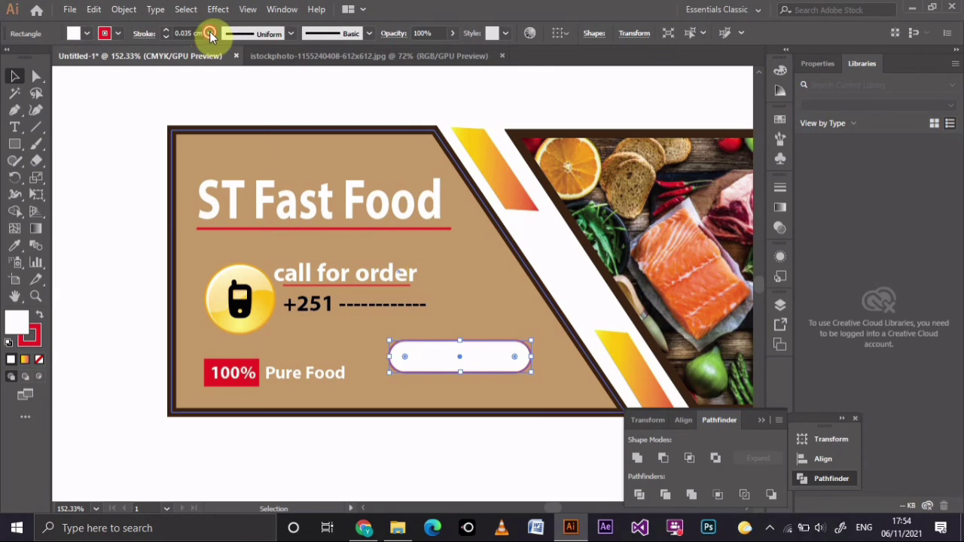
left_click(209, 33)
left_click(226, 146)
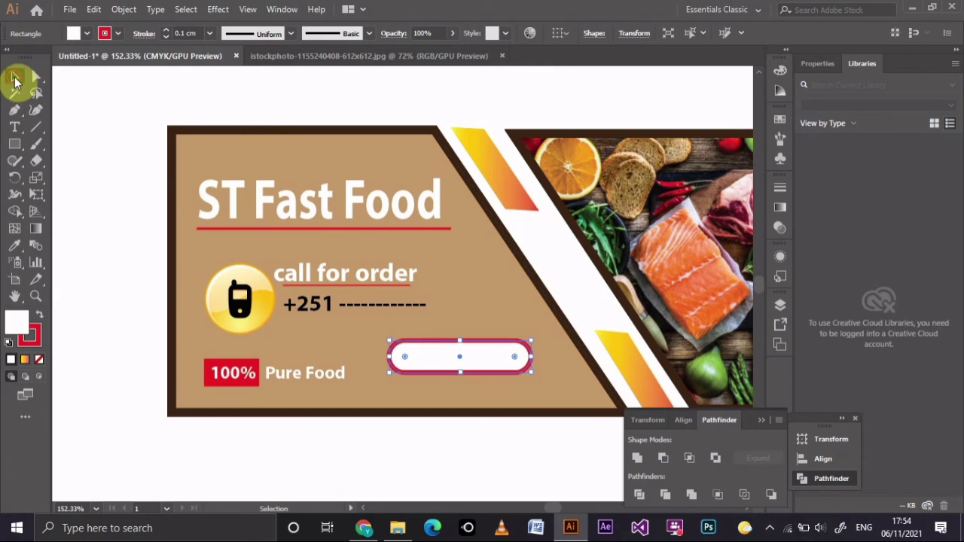
left_click(14, 127)
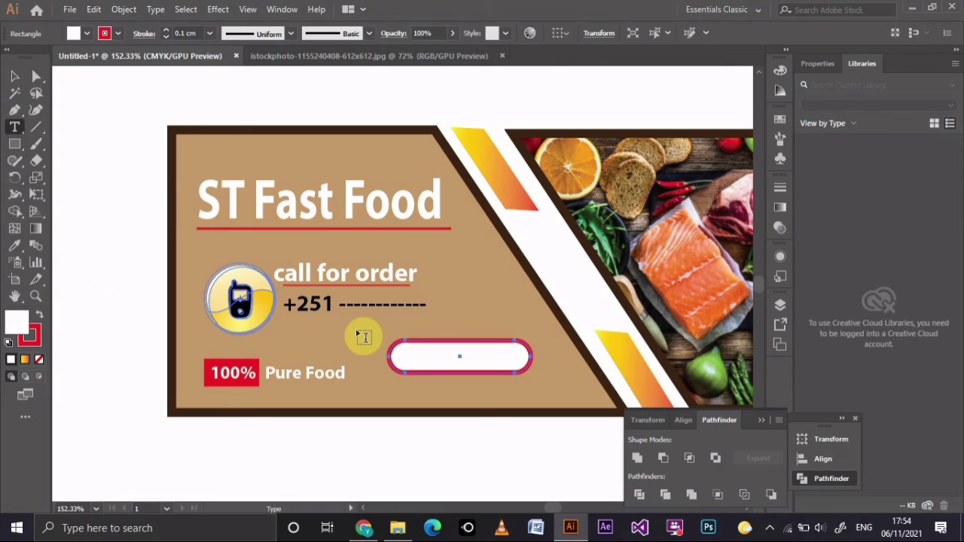
Add the label 'Order Now' inside the pill button and centre it
left_click(416, 352)
type("ORDER NOW")
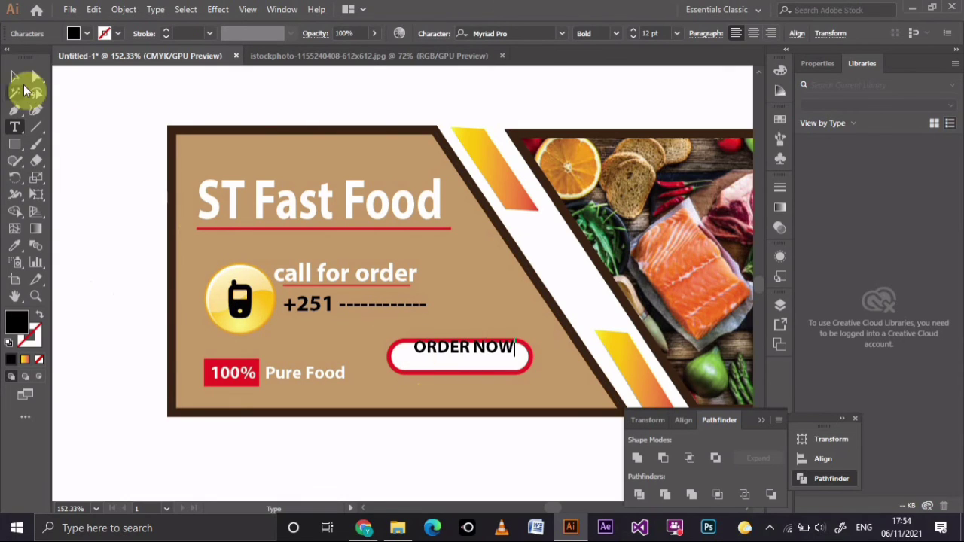
left_click(14, 76)
left_click_drag(482, 349, 482, 357)
left_click(475, 468)
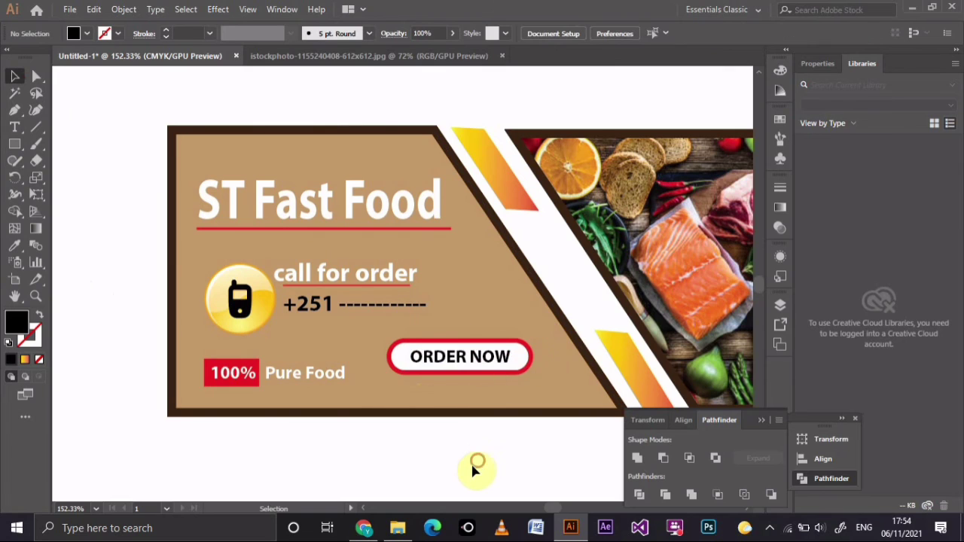
left_click(463, 360)
left_click(15, 127)
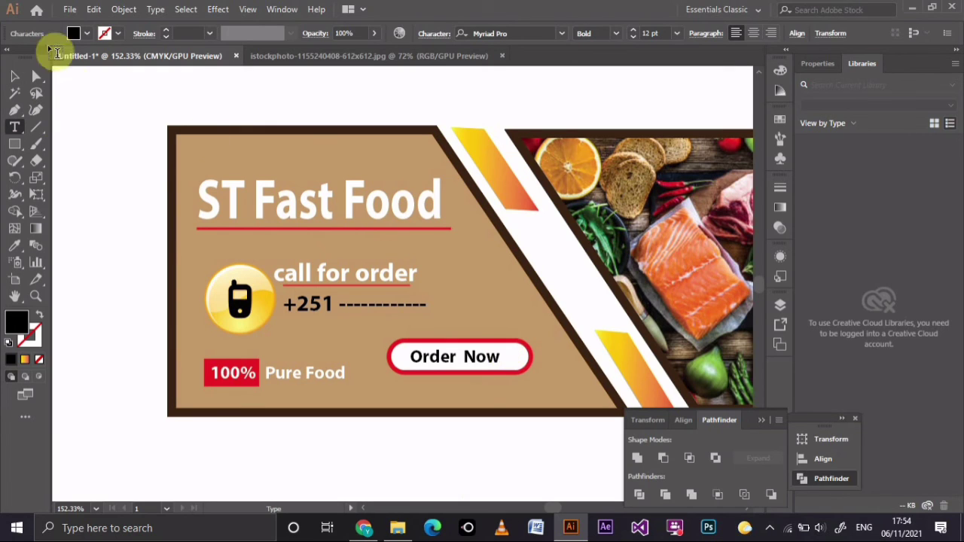
left_click(14, 76)
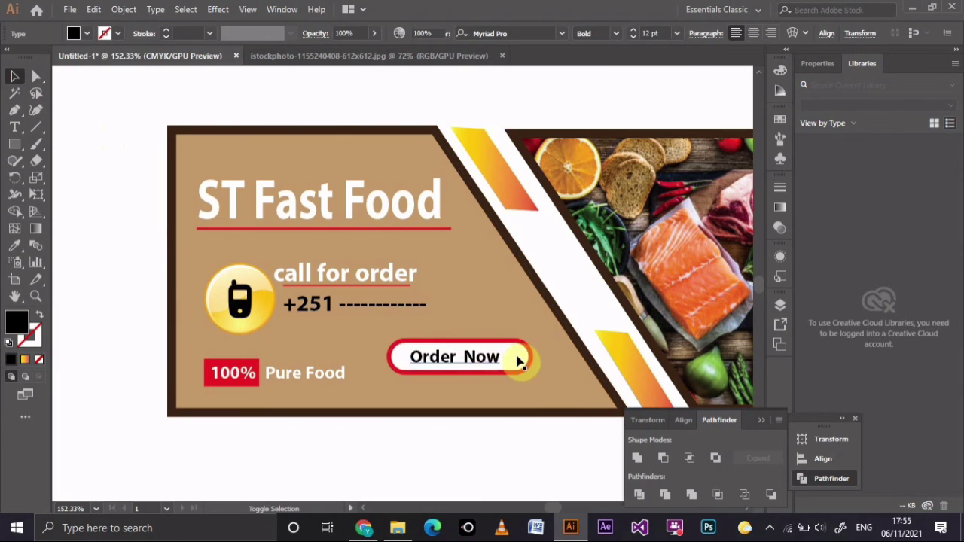
Move the Order Now button down and to the right
left_click_drag(504, 367, 530, 386)
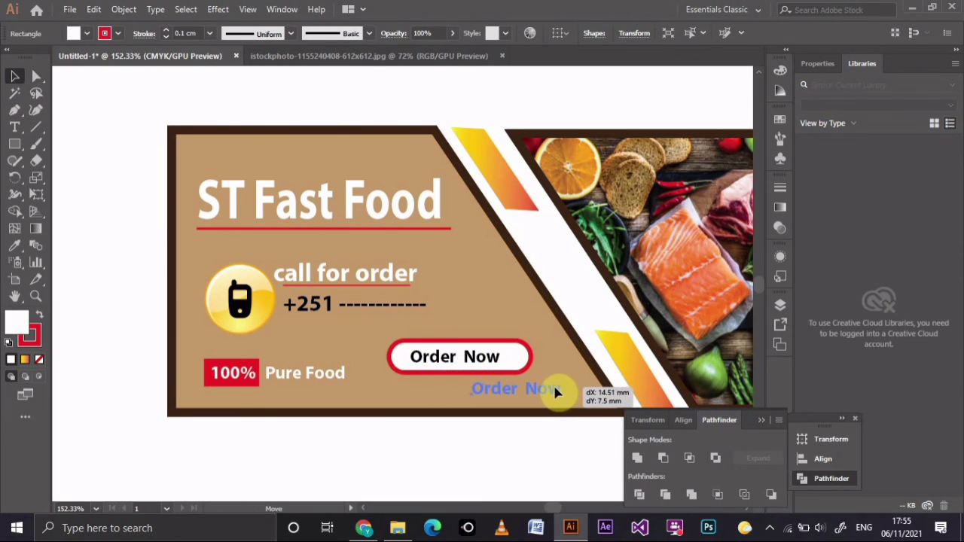
left_click_drag(530, 386, 561, 397)
left_click(559, 469)
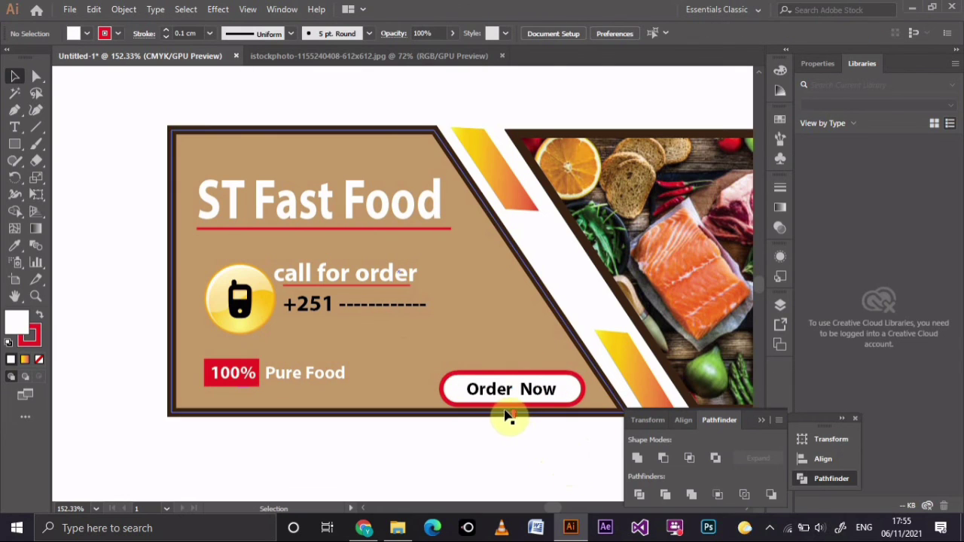
Zoom out to the whole banner and move the Order Now button back up and left
scroll(509, 414, "down", 2)
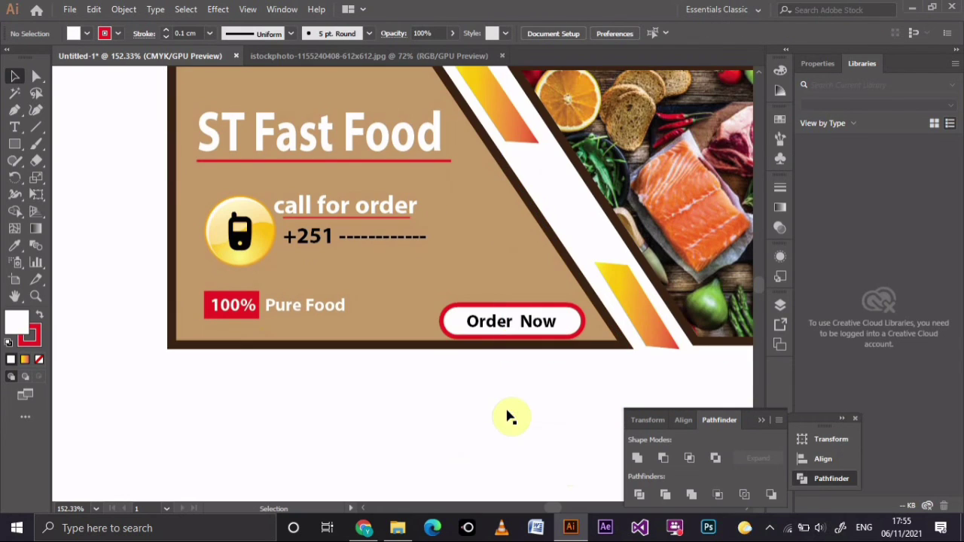
left_click_drag(379, 174, 376, 183)
left_click(374, 178, "alt")
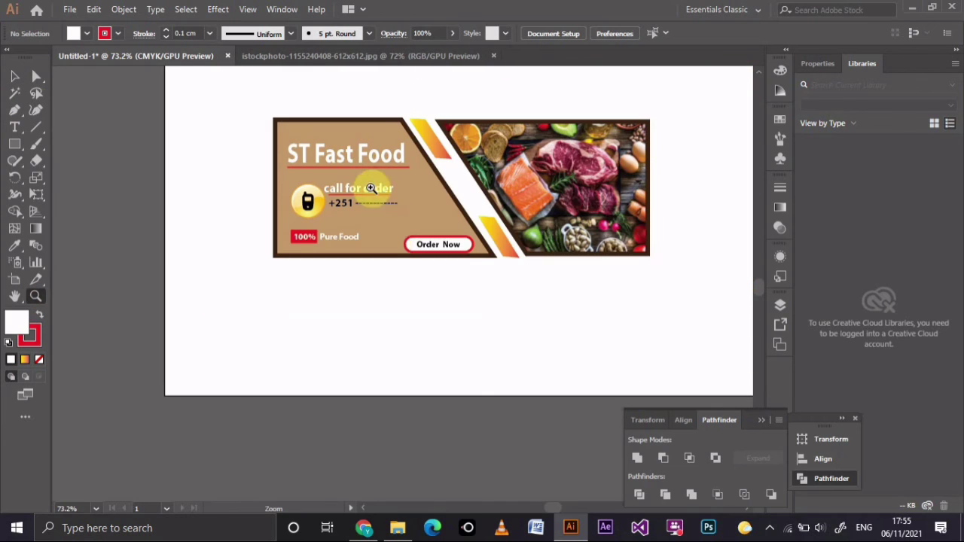
left_click(12, 76)
mouse_move(458, 254)
left_mouse_down()
mouse_move(437, 247)
mouse_move(443, 235)
left_mouse_up()
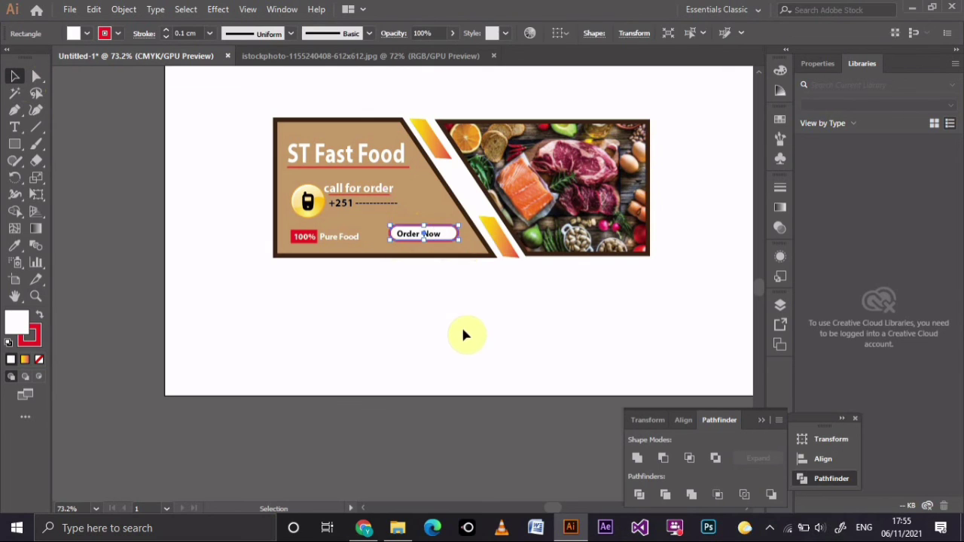
left_click(462, 334)
left_click(452, 237)
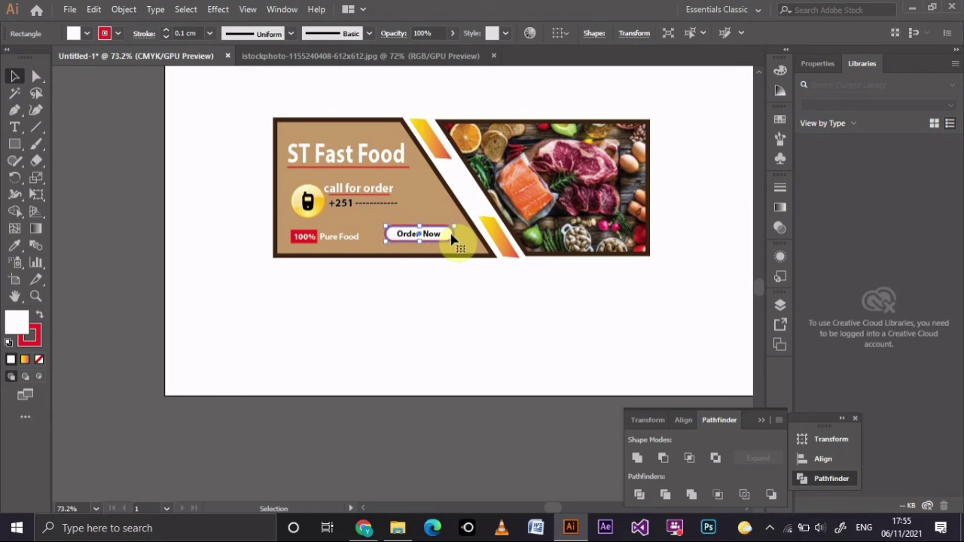
left_click(413, 341)
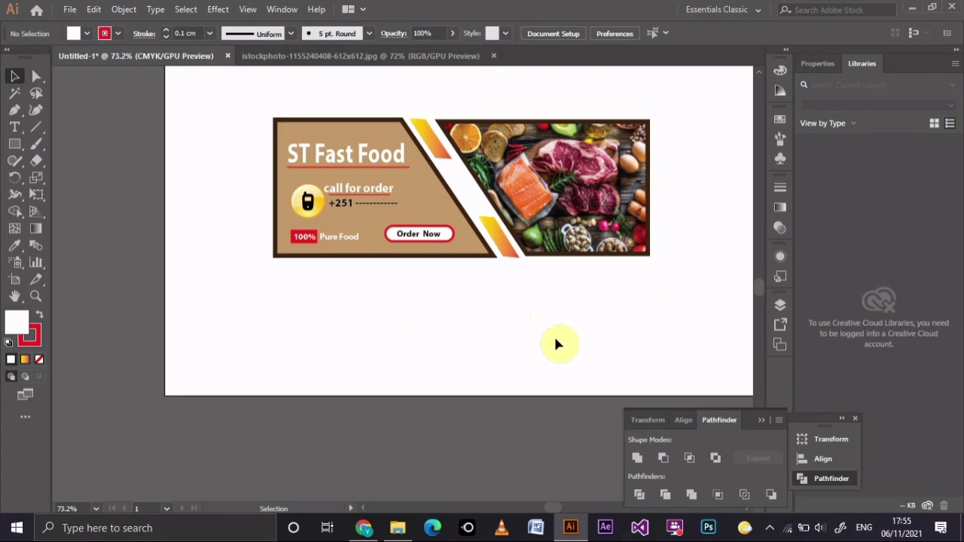
Rotate the lower orange gradient stripe slightly
left_click(339, 180)
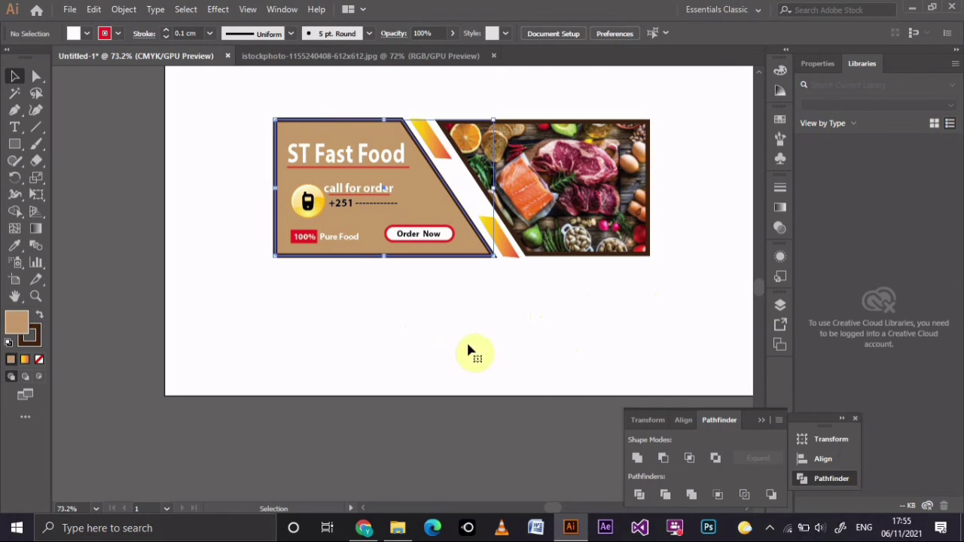
left_click(519, 258)
left_click_drag(519, 258, 527, 267)
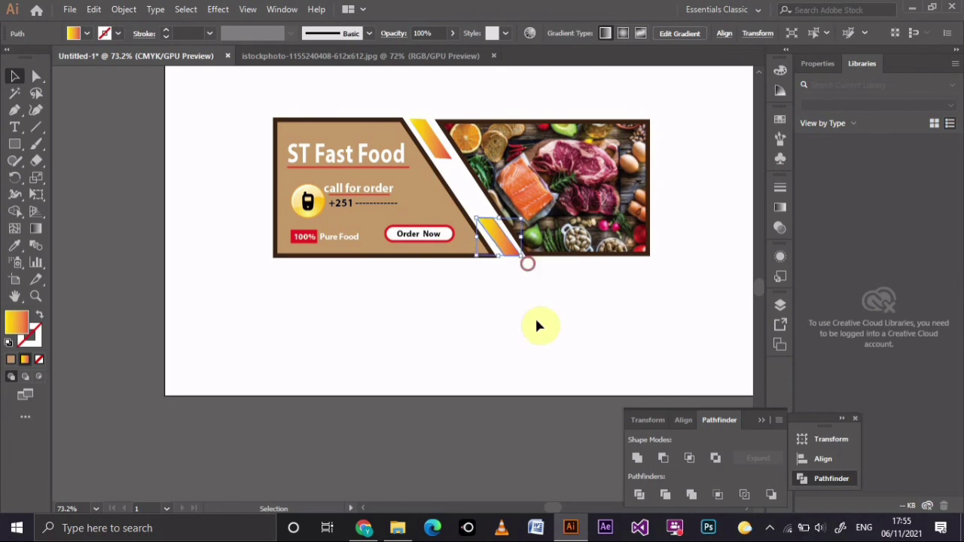
left_click(535, 316)
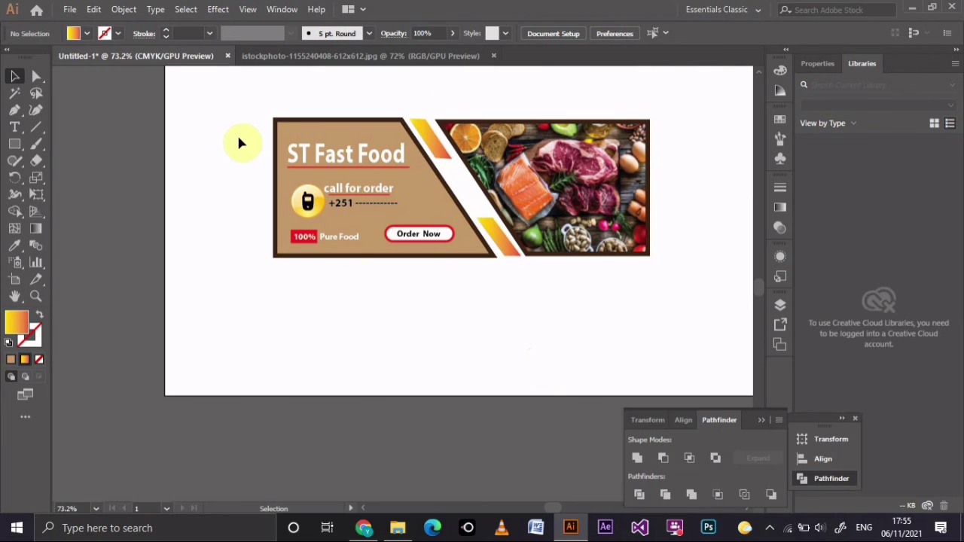
Nudge the food photo up and collapse the Transform, Align and Pathfinder panels
scroll(533, 381, "up", 2)
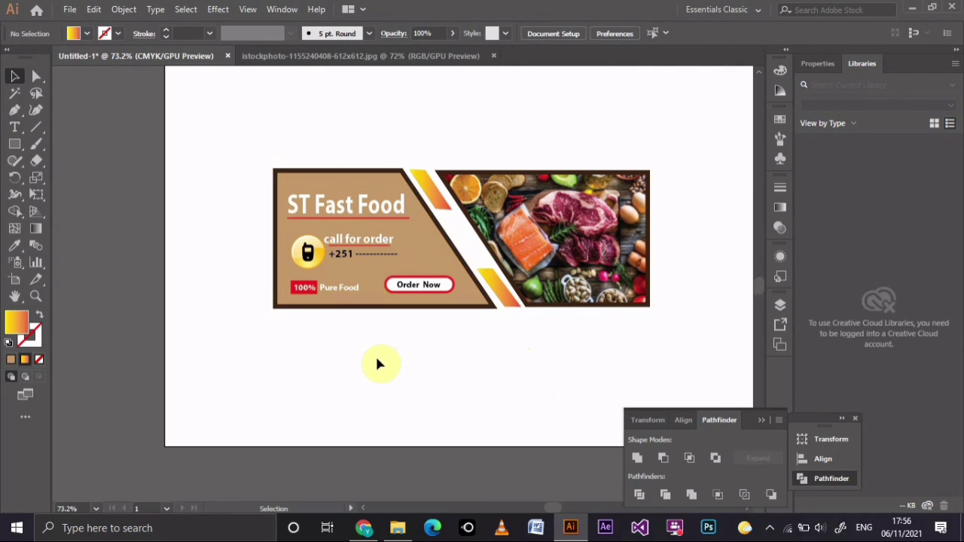
left_click(584, 295)
key("Up")
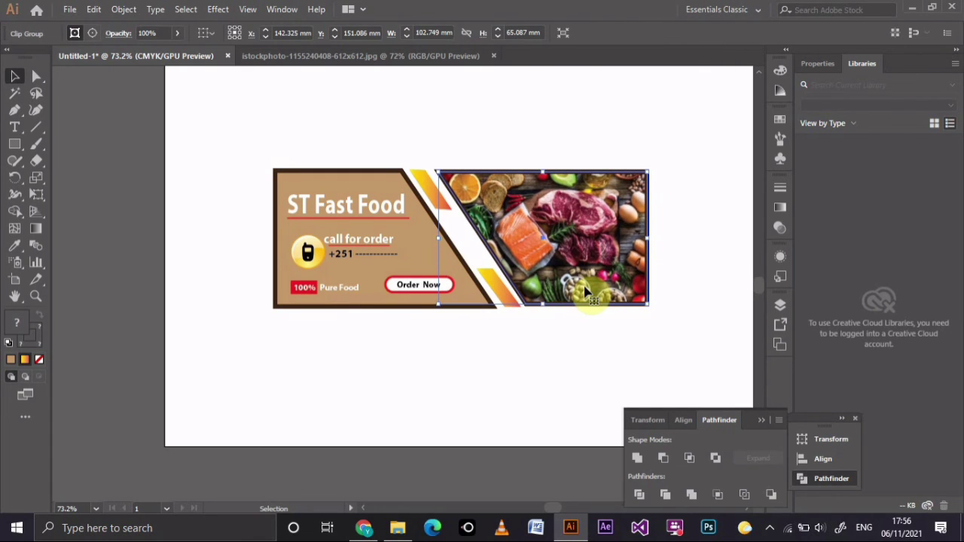
left_click(524, 399)
left_click(467, 308)
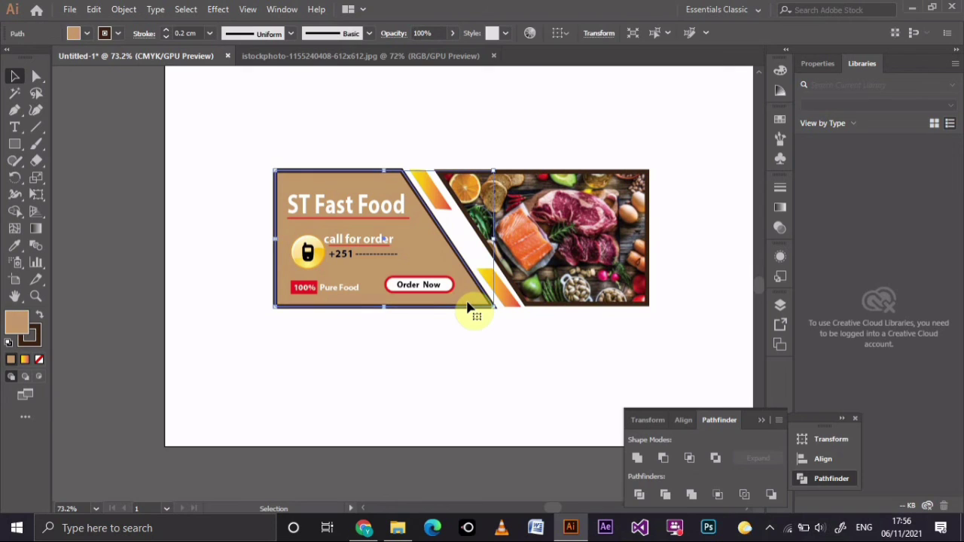
left_click(514, 439)
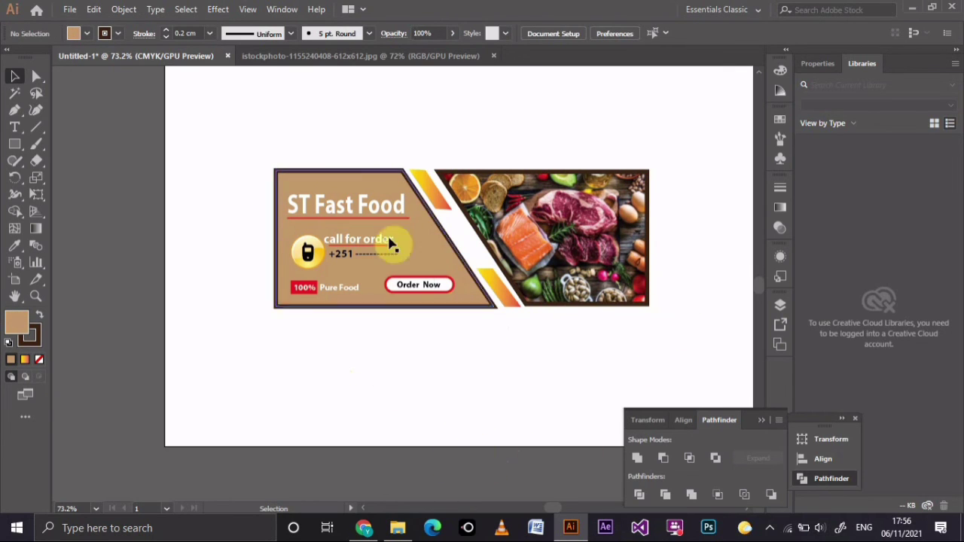
left_click(761, 420)
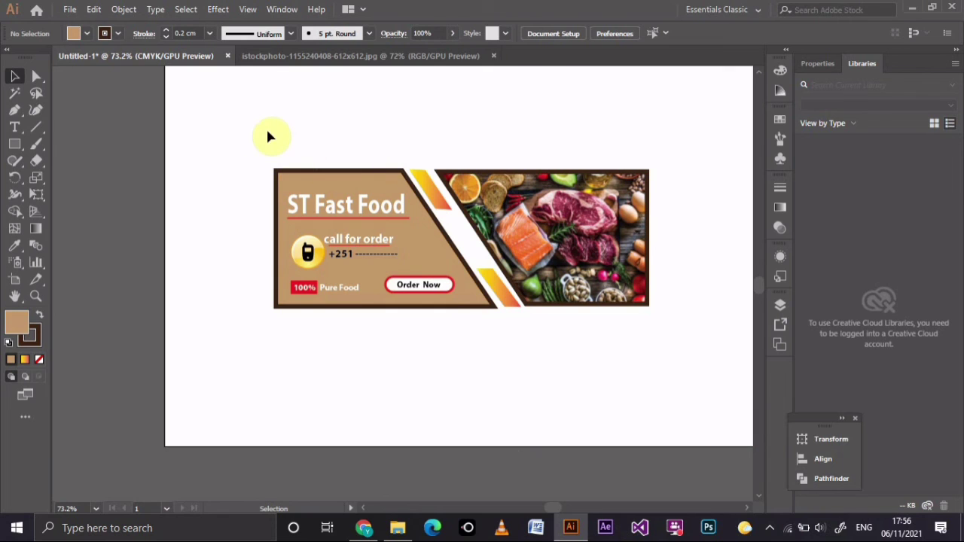
Select every banner part and group them together
left_click_drag(267, 136, 631, 331)
right_click(576, 271)
left_click(618, 352)
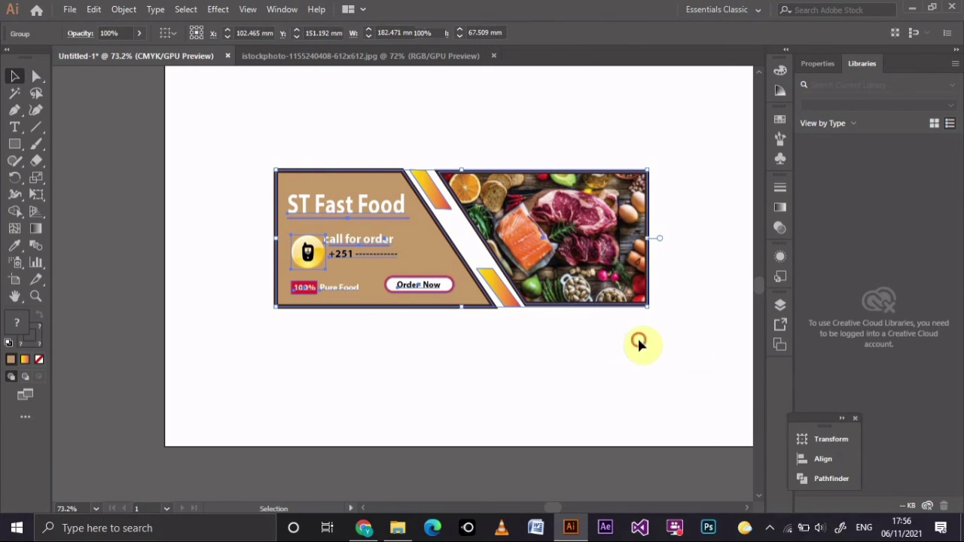
left_click(637, 340)
Scale the banner group down proportionally and move it to a new spot on the artboard
left_click(608, 296)
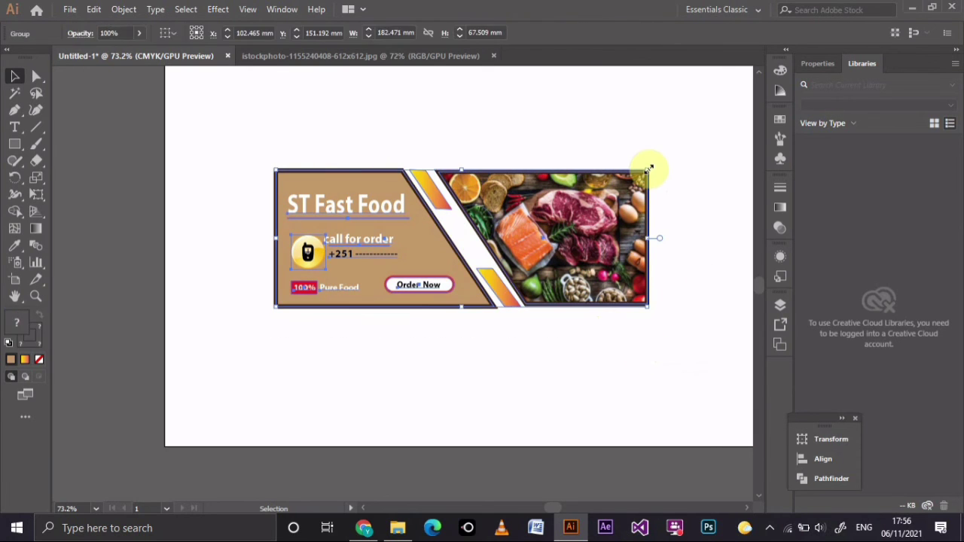
left_click_drag(649, 169, 627, 210)
left_click_drag(527, 300, 562, 289)
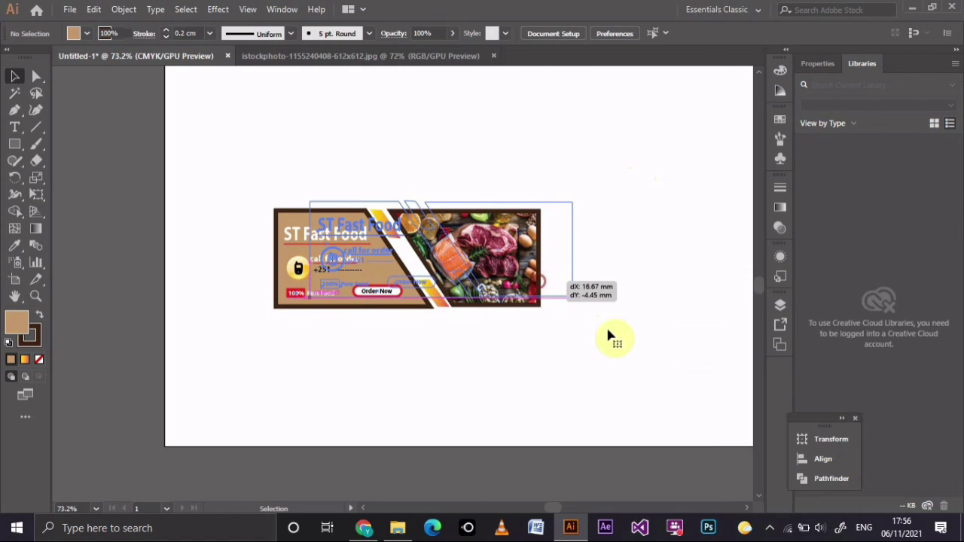
left_click(644, 360)
scroll(637, 376, "up", 3)
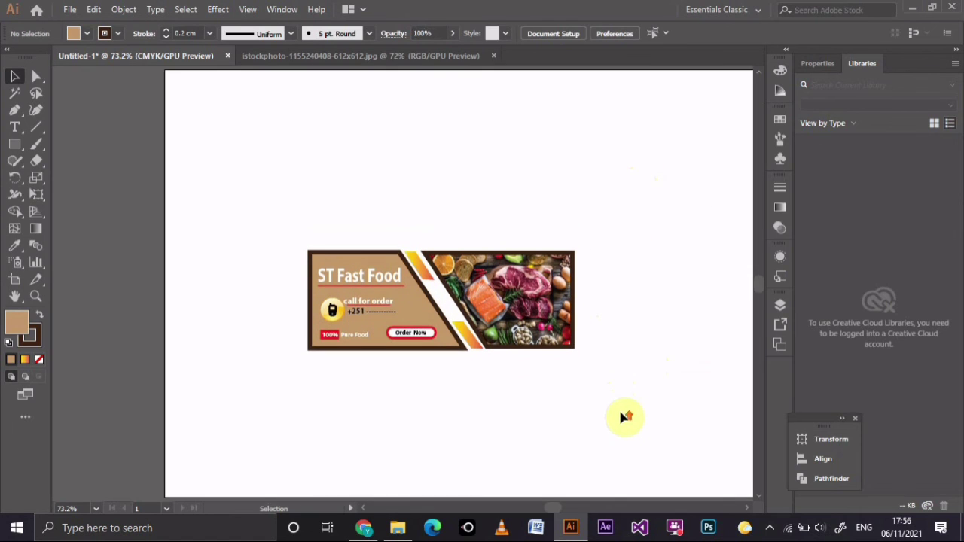
left_click_drag(602, 387, 419, 267)
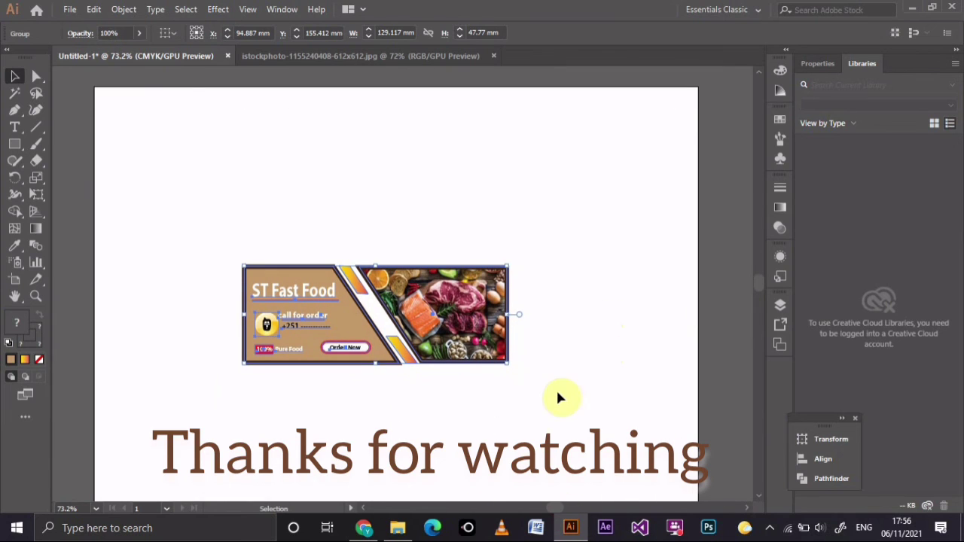
left_click(555, 389)
Zoom in on the finished banner
left_click(36, 296)
left_click(368, 316)
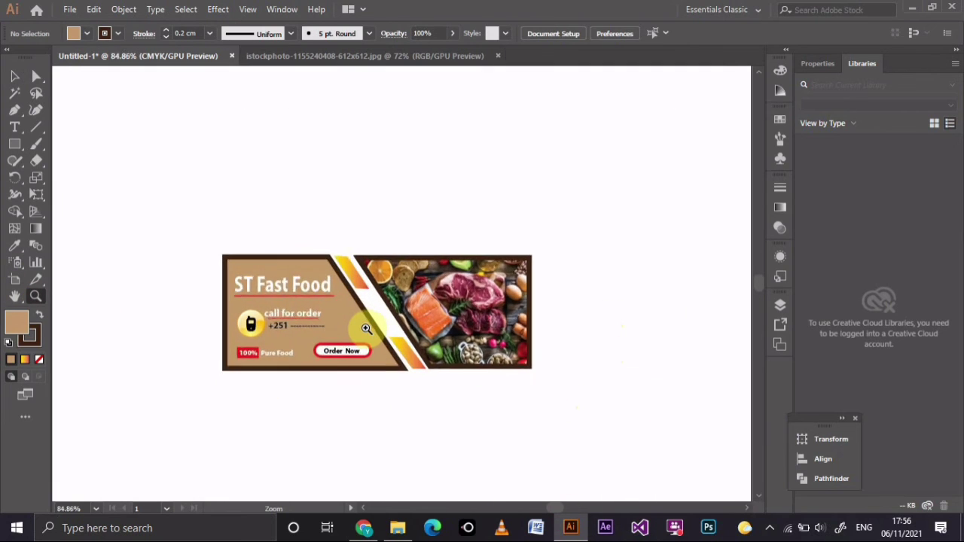
left_click(14, 76)
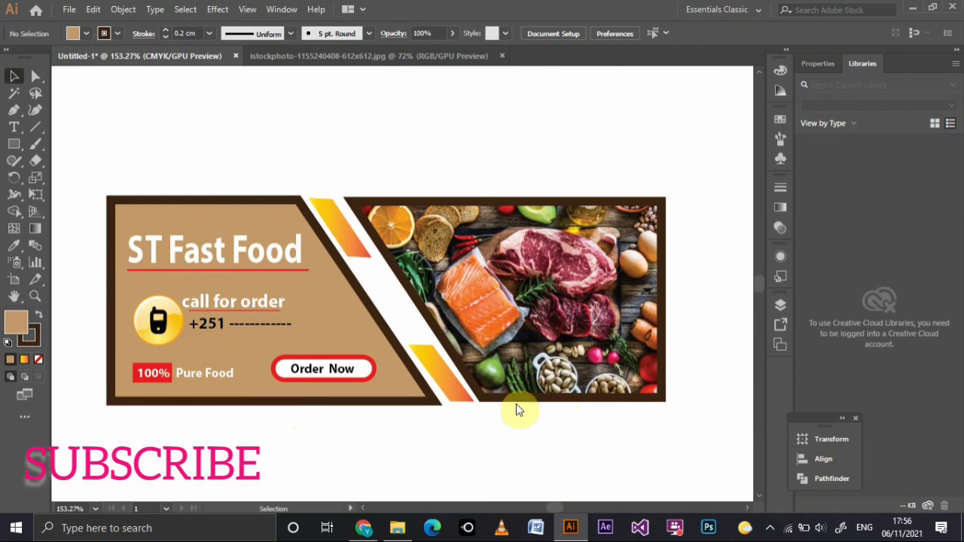